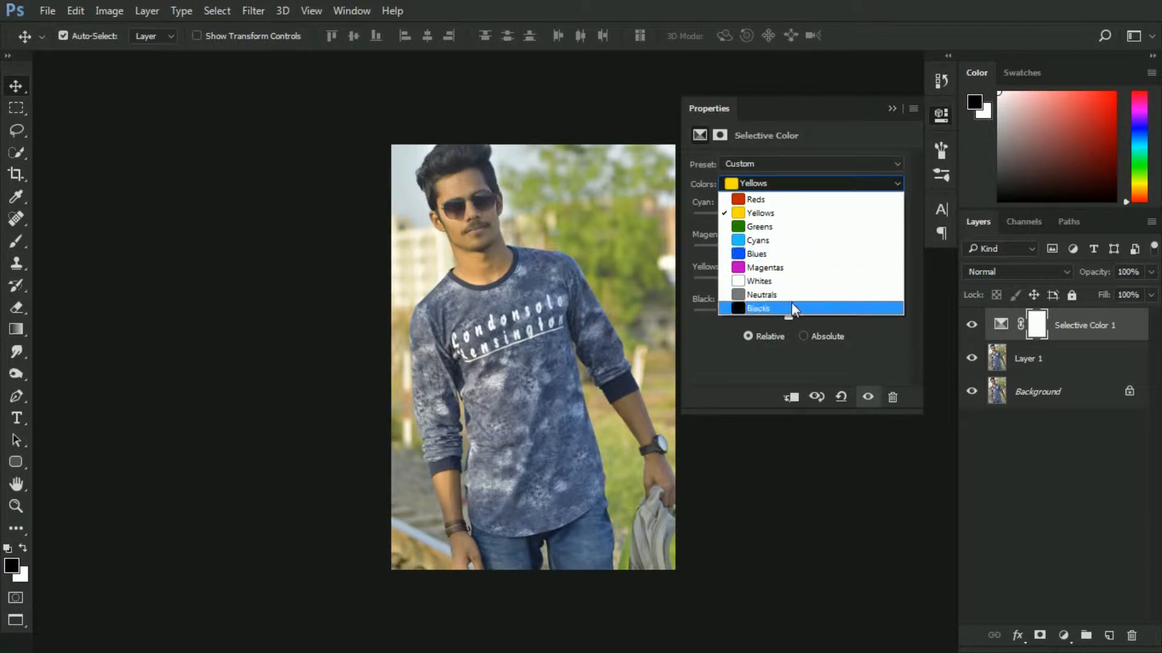
# Switch the Selective Color adjustment to the Blacks range and raise its Black slider to +6
pyautogui.click(793, 308)
pyautogui.moveTo(796, 314); pyautogui.dragTo(800, 314)
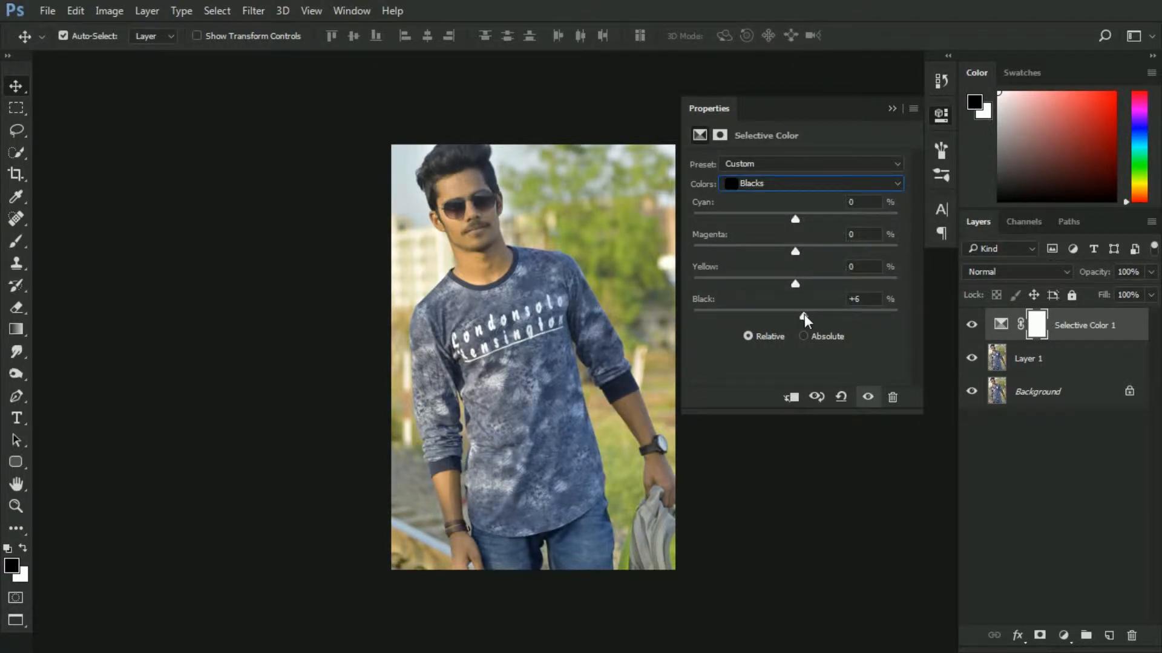
# Switch to the Yellows range and adjust its Cyan slider
pyautogui.click(776, 184)
pyautogui.click(771, 212)
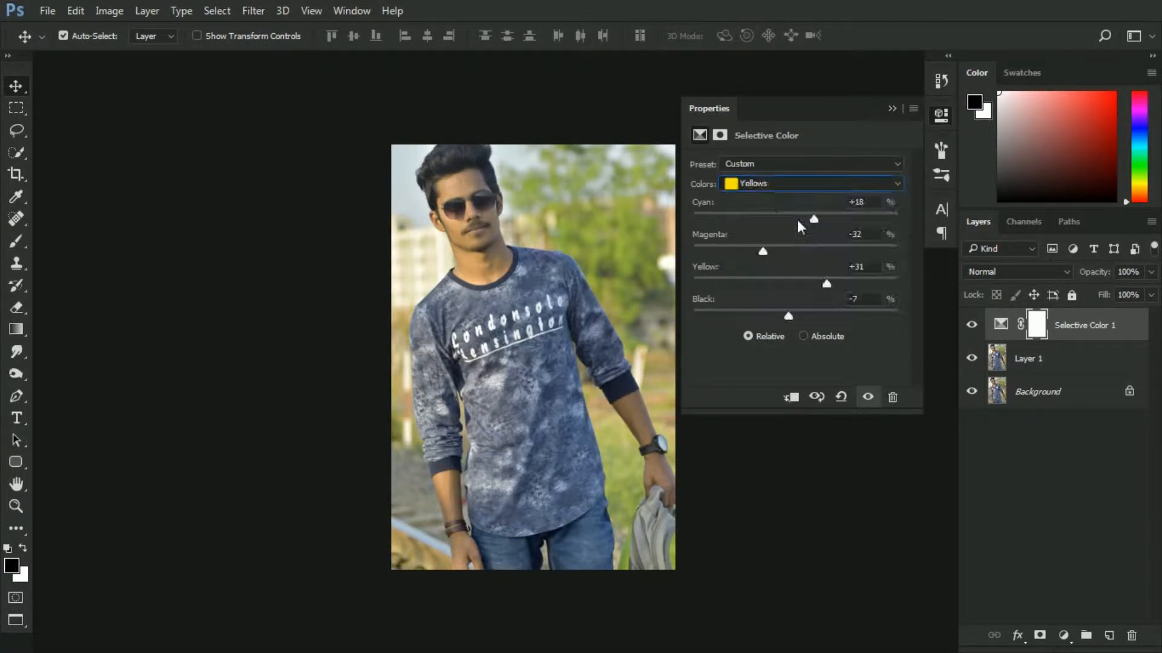
pyautogui.moveTo(813, 219); pyautogui.dragTo(898, 285)
# Switch to the Greens range, push Magenta to the maximum and pull Black down to the minimum
pyautogui.click(777, 183)
pyautogui.click(774, 226)
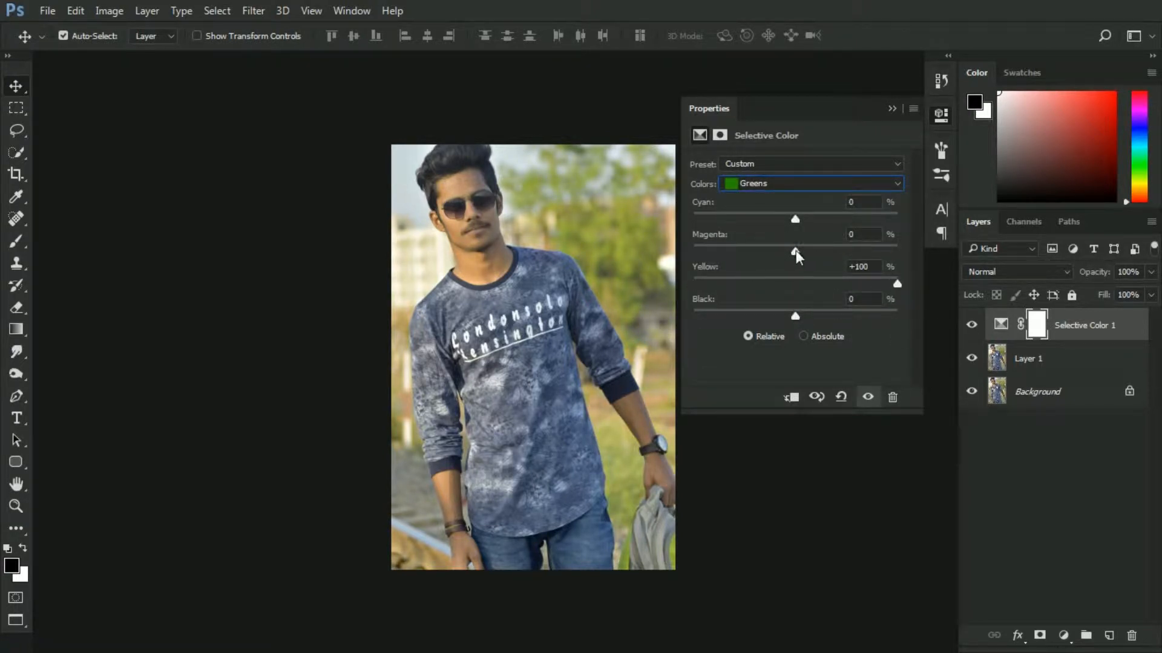
pyautogui.moveTo(796, 251); pyautogui.dragTo(899, 249)
pyautogui.moveTo(711, 241)
pyautogui.mouseDown()
pyautogui.moveTo(945, 232)
pyautogui.moveTo(699, 247)
pyautogui.moveTo(723, 249)
pyautogui.mouseUp()
pyautogui.moveTo(795, 316); pyautogui.dragTo(693, 316)
# In the Whites range, set Black to -26, Cyan to +100, Magenta to -64 and Yellow to -81
pyautogui.click(772, 183)
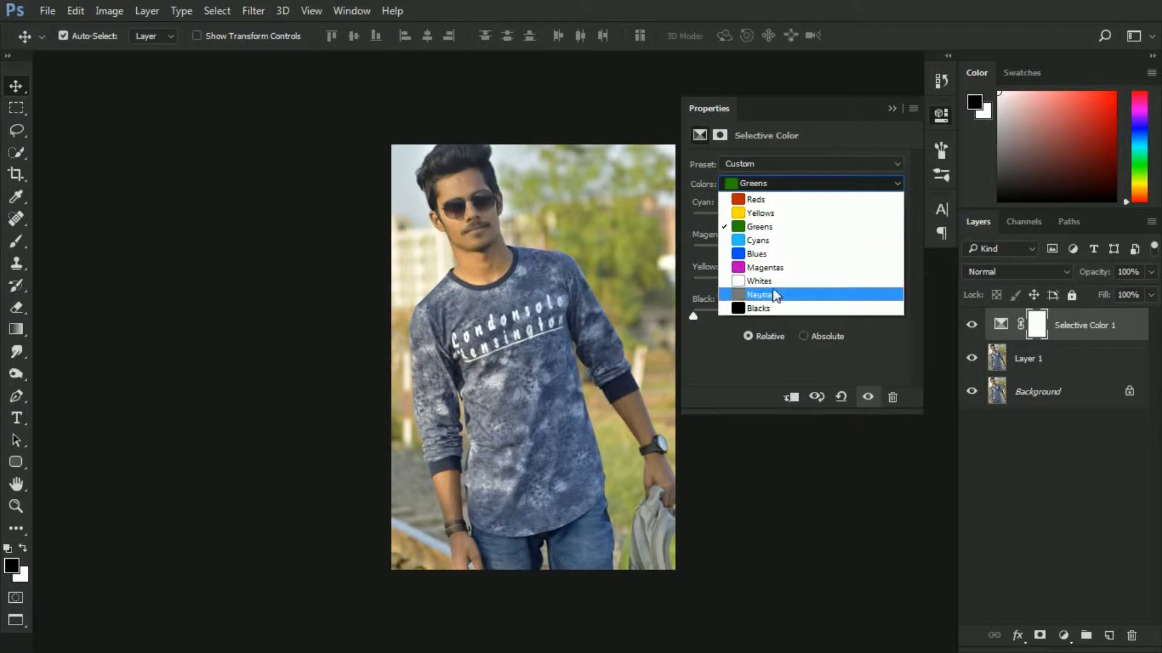
pyautogui.click(787, 292)
pyautogui.moveTo(795, 315); pyautogui.dragTo(769, 316)
pyautogui.moveTo(795, 219); pyautogui.dragTo(905, 217)
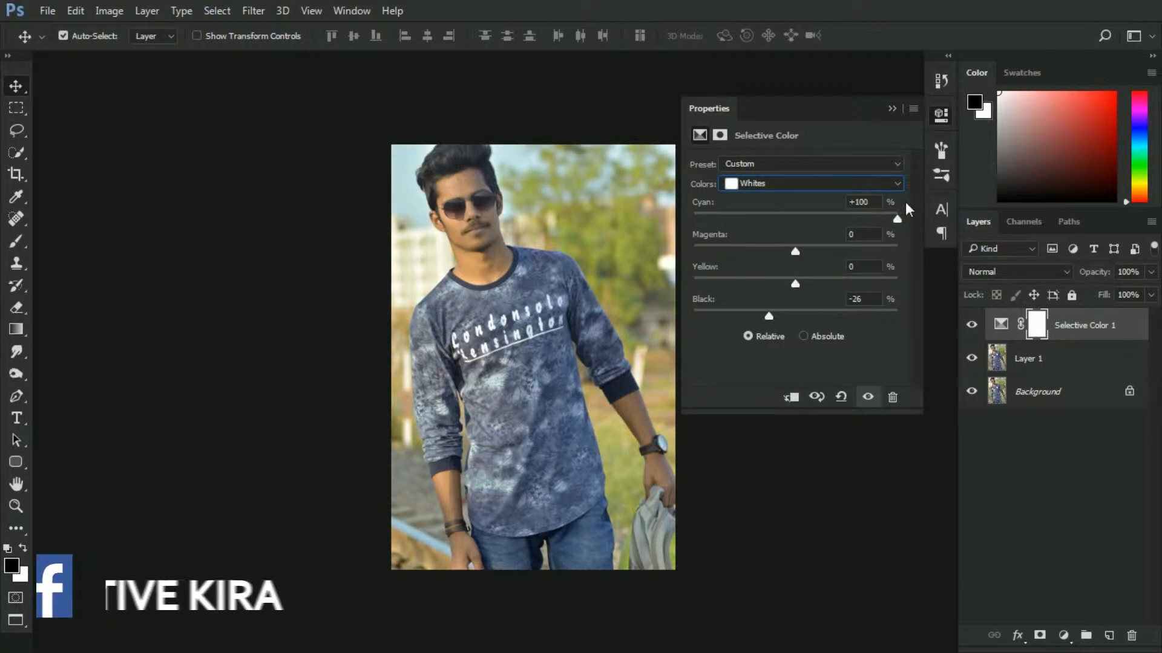
pyautogui.moveTo(795, 251); pyautogui.dragTo(729, 243)
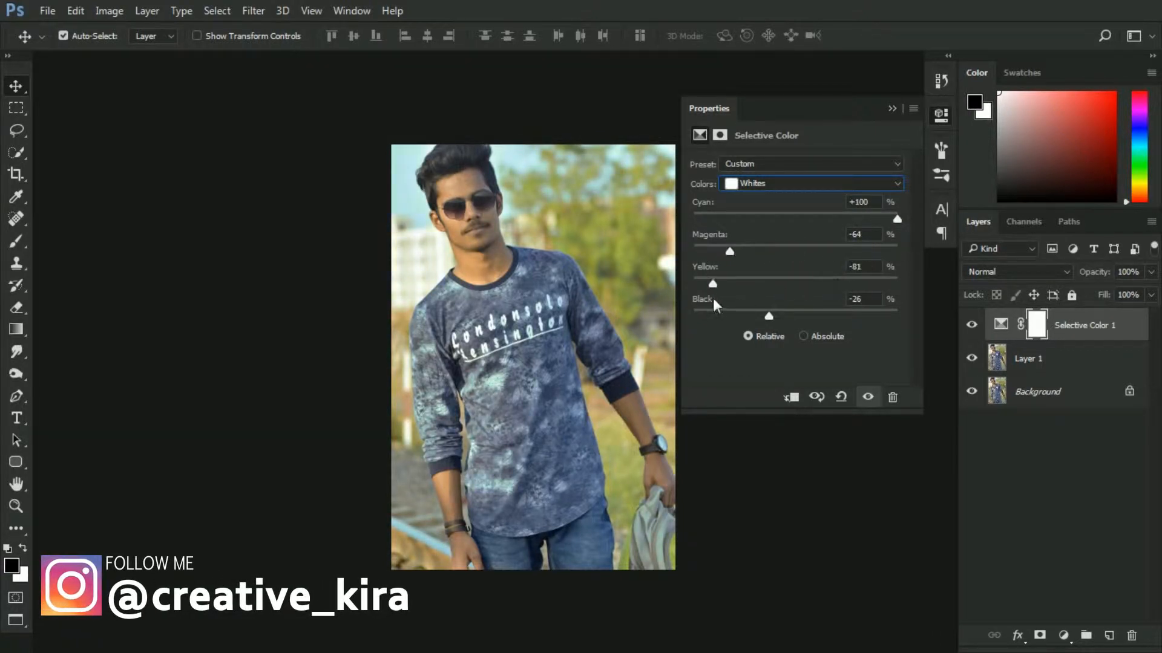
# In the Blues range, set Black to +100, Magenta to -46 and Yellow to -100
pyautogui.click(754, 184)
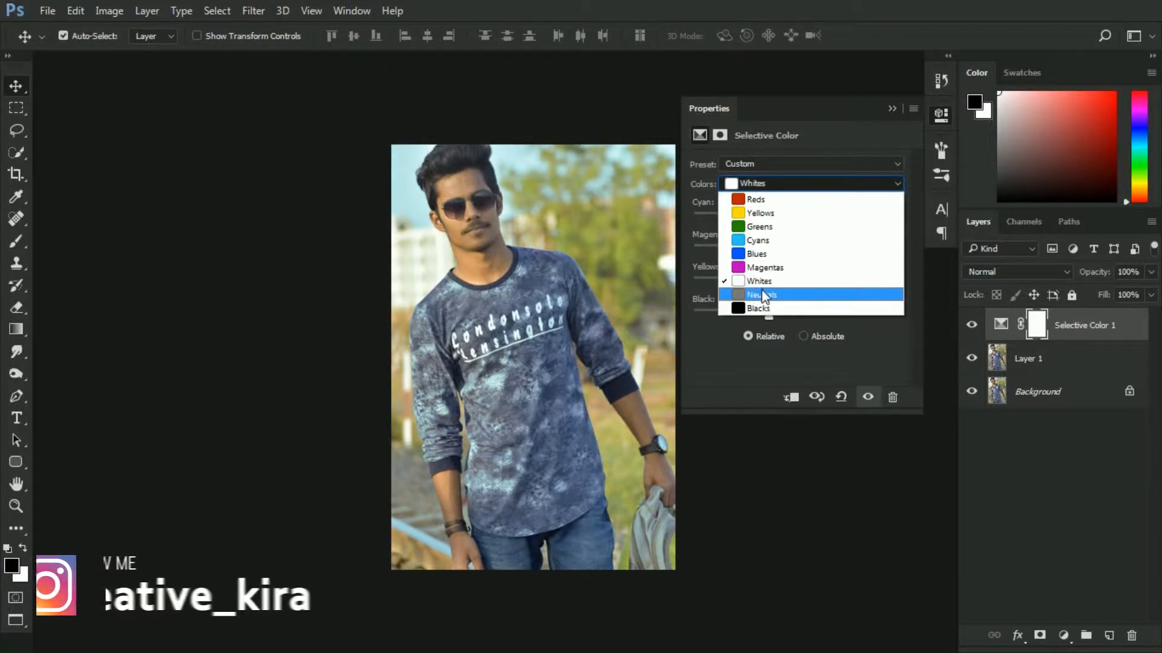
pyautogui.click(756, 254)
pyautogui.moveTo(796, 316); pyautogui.dragTo(901, 316)
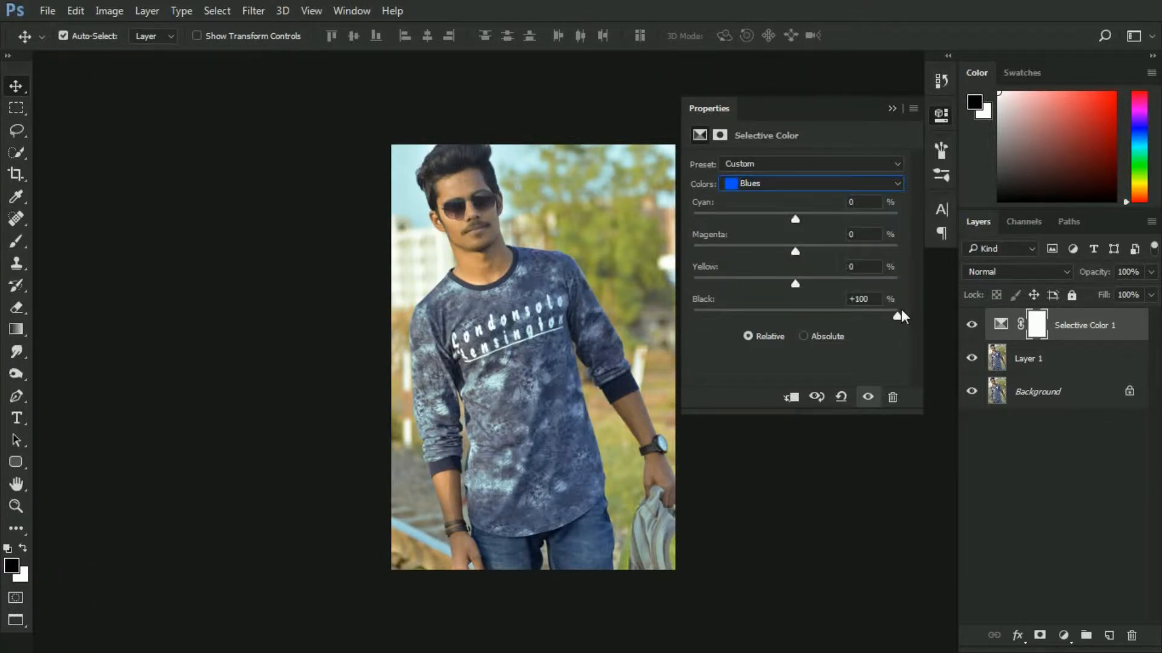
pyautogui.moveTo(718, 282); pyautogui.dragTo(682, 299)
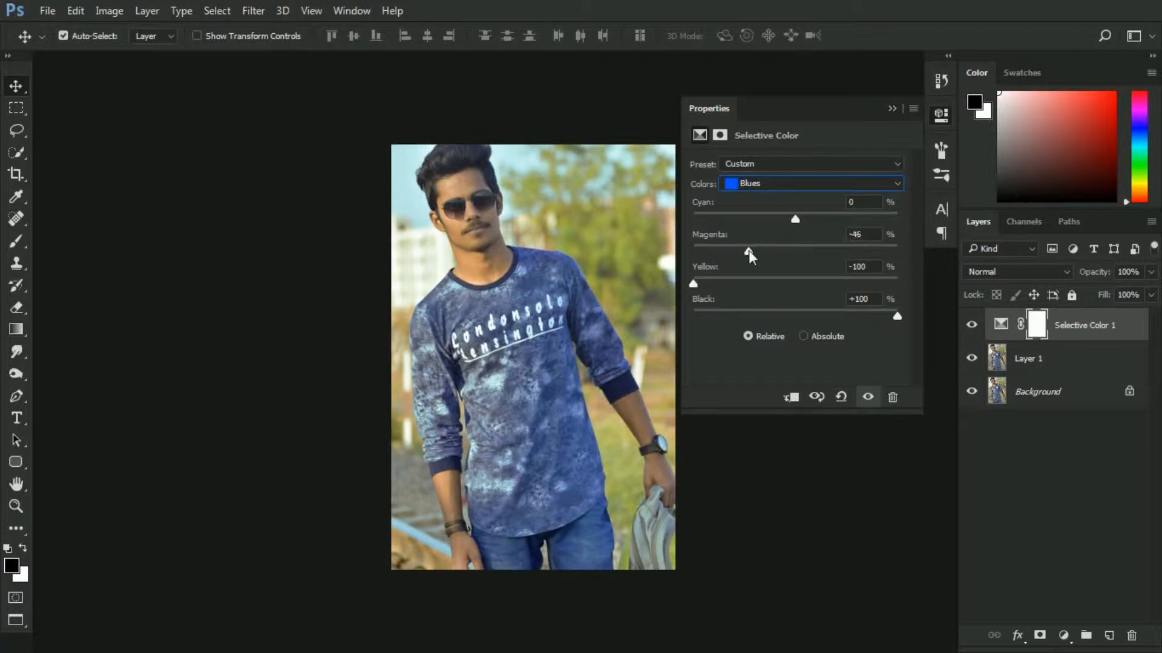
# In the Cyans range, set Black to +36 and adjust Magenta, and collapse the properties panel
pyautogui.click(779, 183)
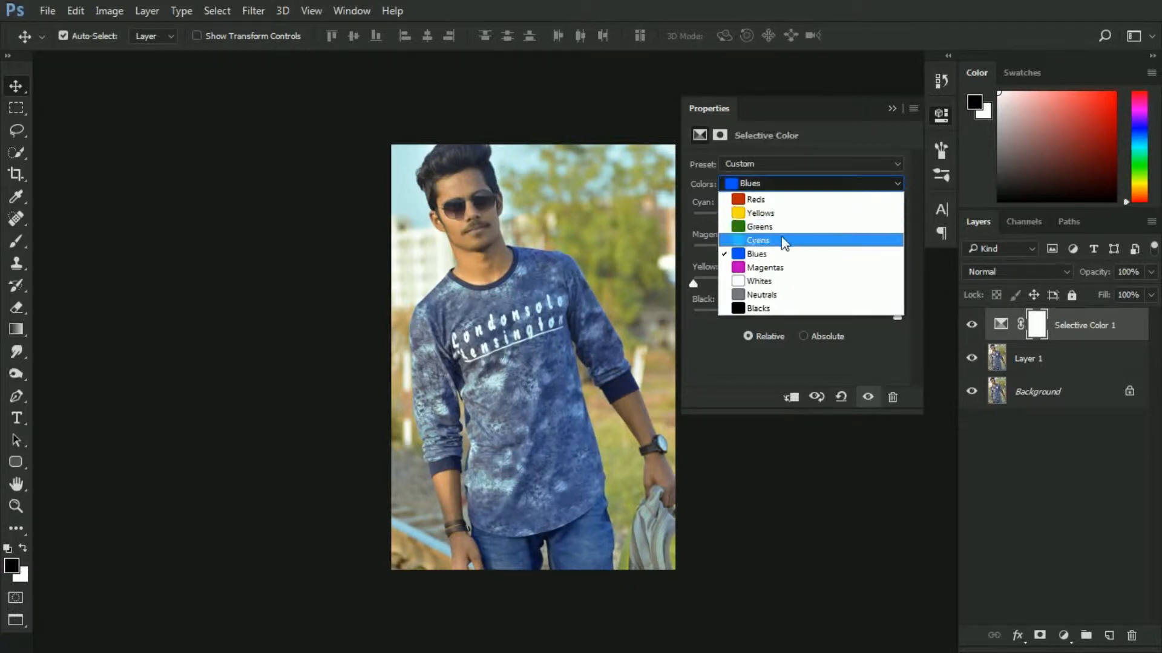
pyautogui.click(786, 242)
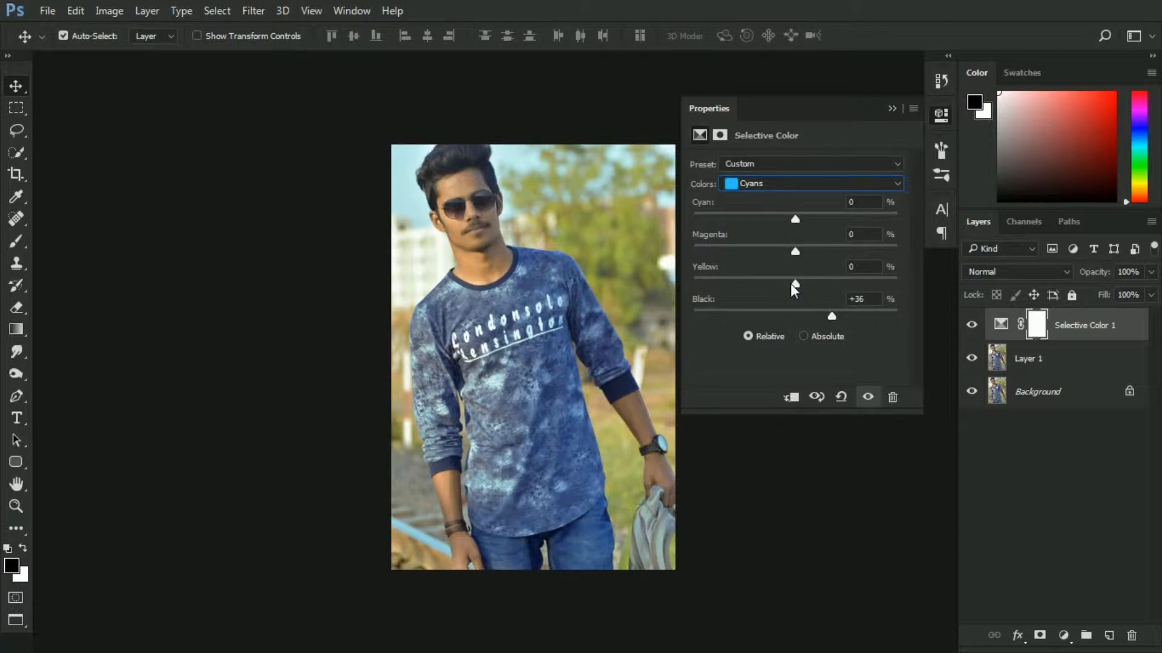
pyautogui.moveTo(794, 283); pyautogui.dragTo(768, 250)
pyautogui.click(895, 108)
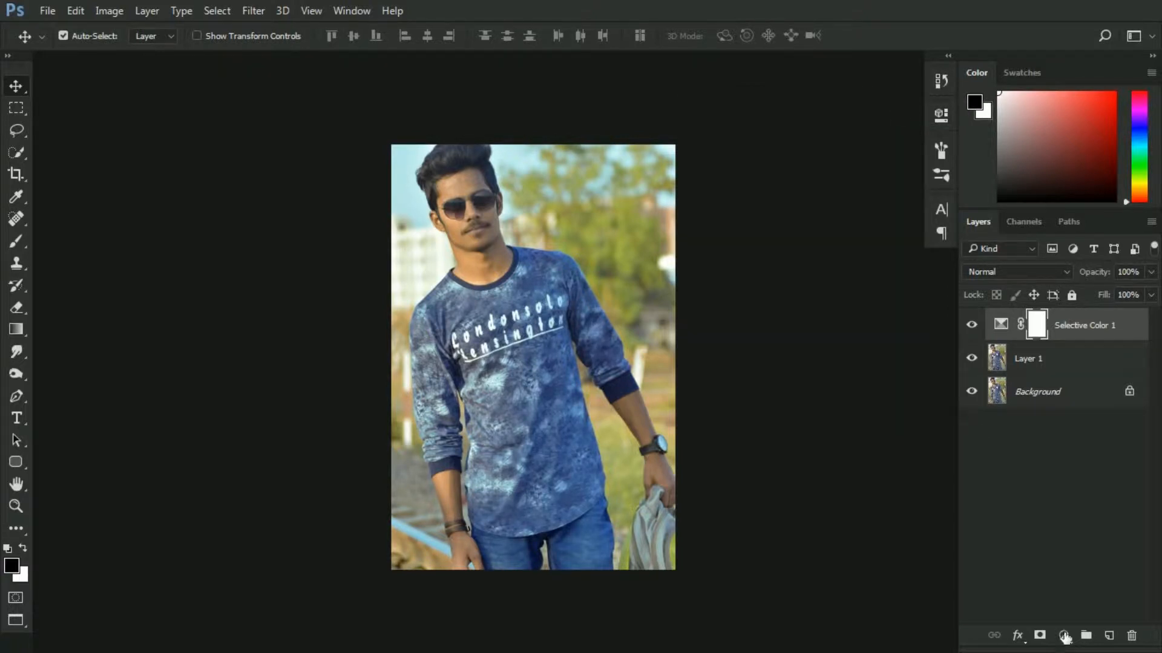
# Add a second Selective Color adjustment layer and tune the Cyan, Magenta, Yellow and Black sliders of its Reds range
pyautogui.click(1065, 636)
pyautogui.click(1050, 619)
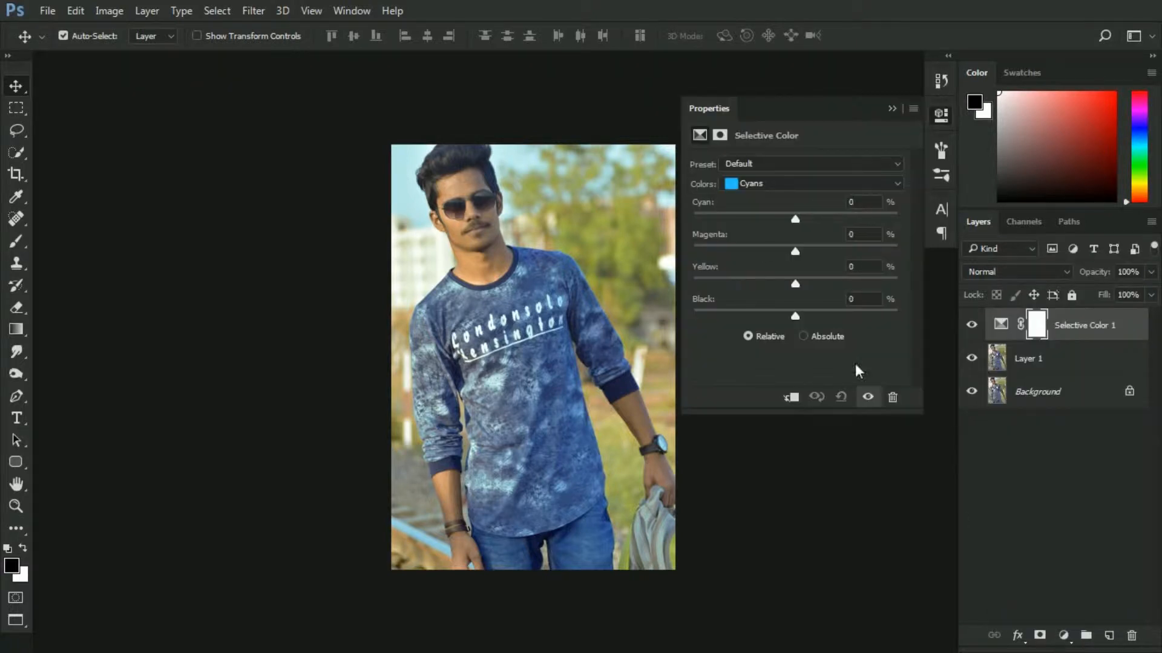
pyautogui.click(756, 183)
pyautogui.click(753, 196)
pyautogui.moveTo(795, 315); pyautogui.dragTo(780, 314)
pyautogui.moveTo(832, 280); pyautogui.dragTo(813, 218)
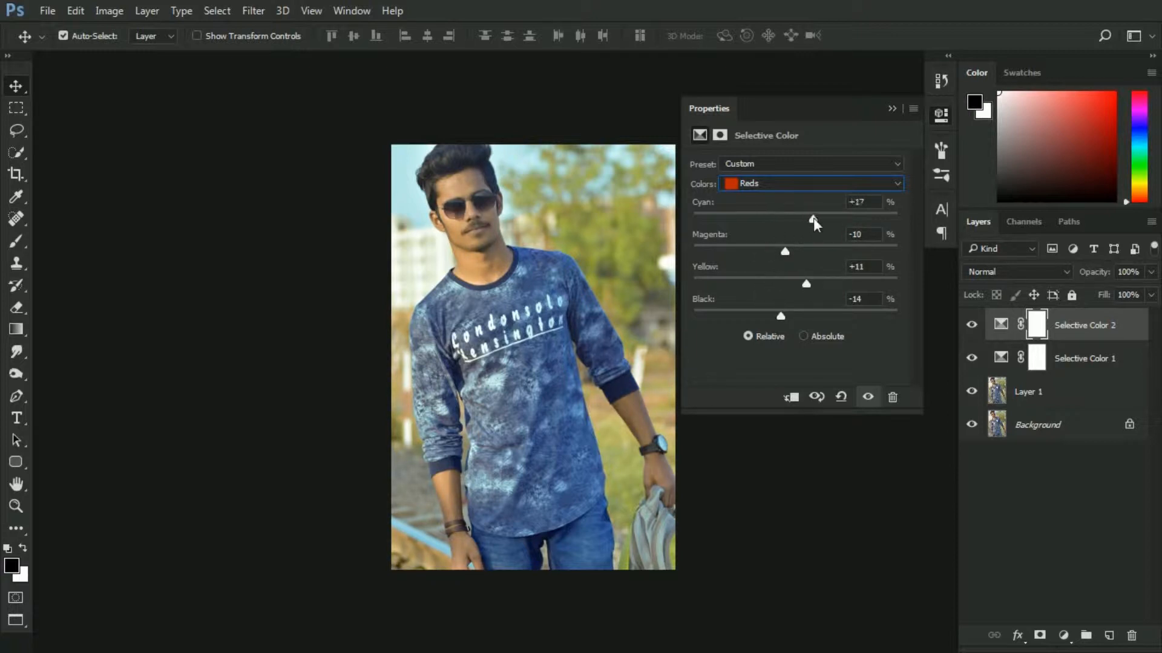
pyautogui.moveTo(729, 230); pyautogui.dragTo(750, 219)
pyautogui.moveTo(779, 318); pyautogui.dragTo(827, 290)
# Set its Yellows range to Cyan +34, Magenta -17, Yellow +23, Black -17 and collapse the panel
pyautogui.click(764, 184)
pyautogui.click(756, 213)
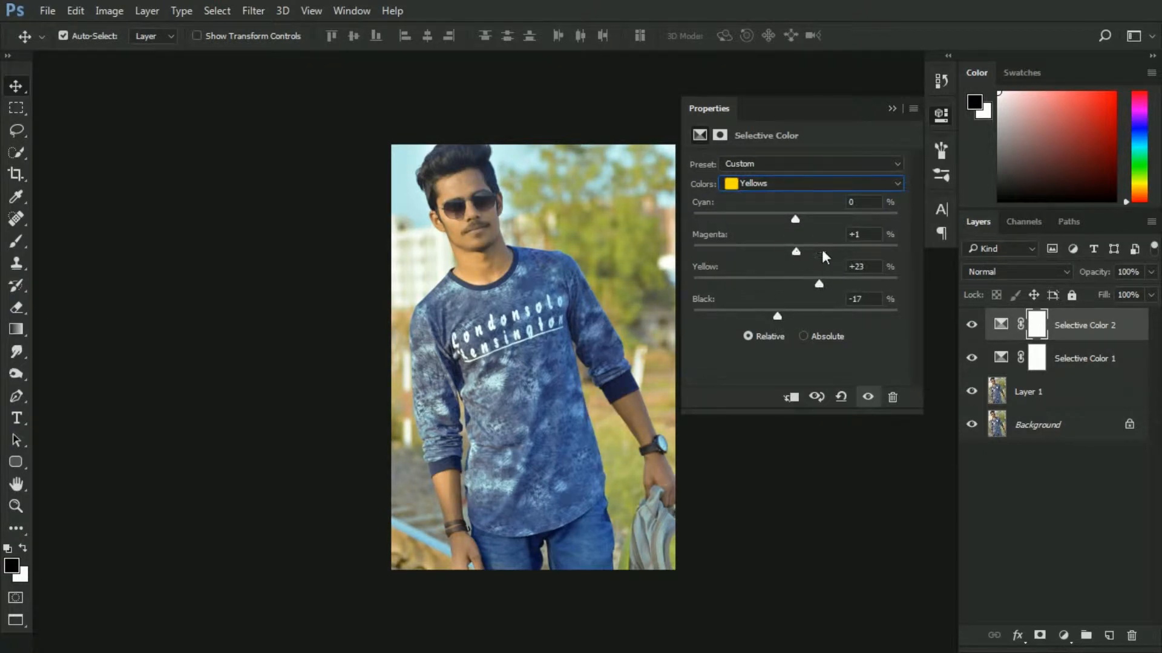
pyautogui.moveTo(840, 244); pyautogui.dragTo(865, 213)
pyautogui.click(793, 184)
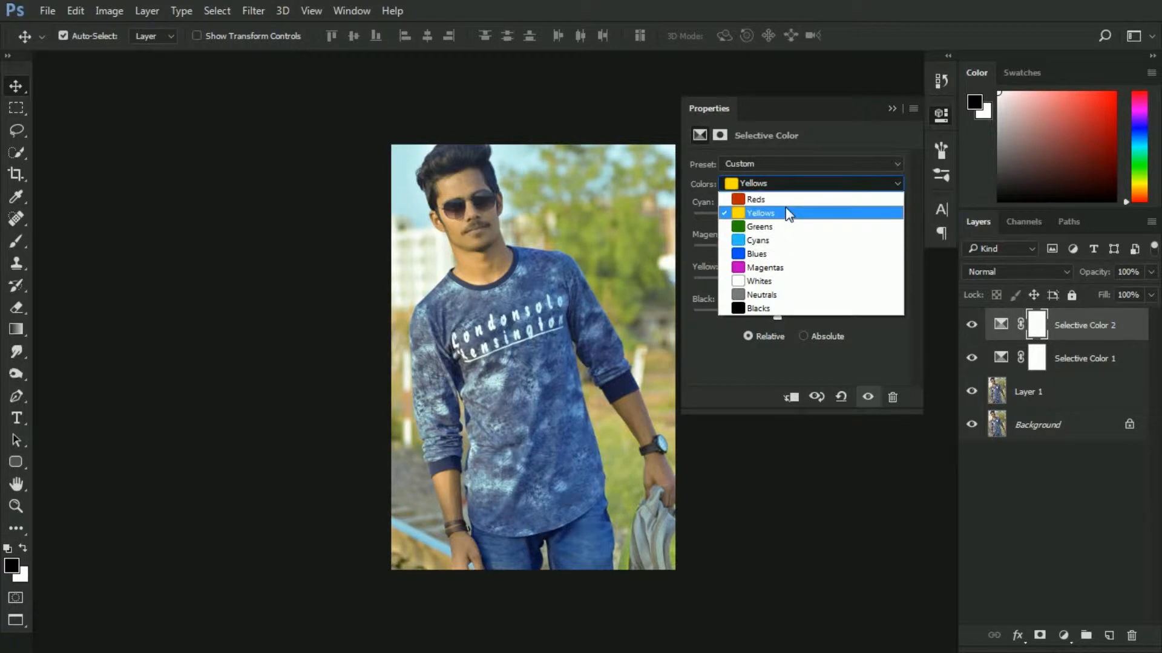
pyautogui.click(891, 111)
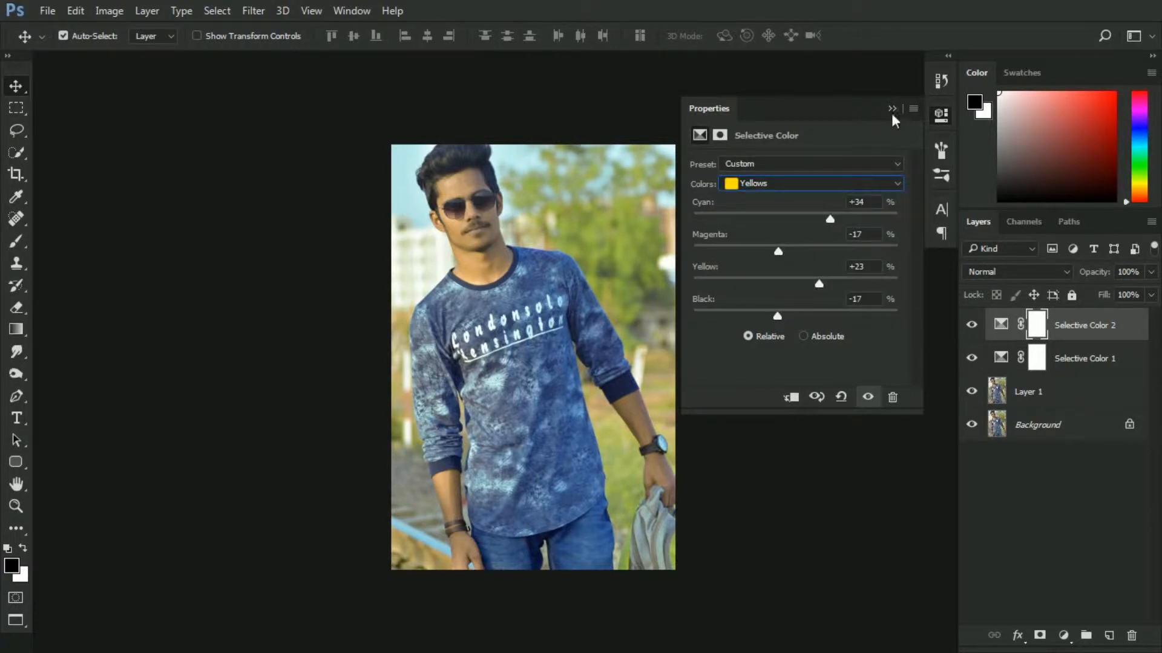
pyautogui.click(891, 109)
# Add a Hue/Saturation adjustment layer and, sampling the skin, set Yellows to Hue -9 and Saturation -5
pyautogui.click(1070, 640)
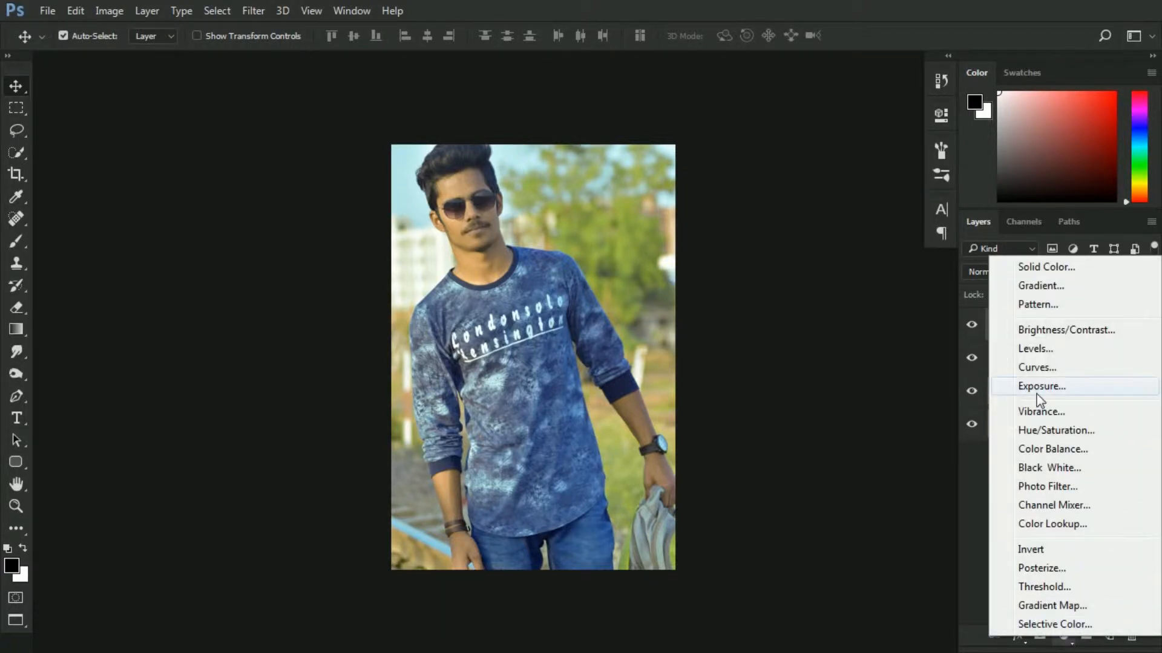
pyautogui.click(1040, 431)
pyautogui.click(698, 185)
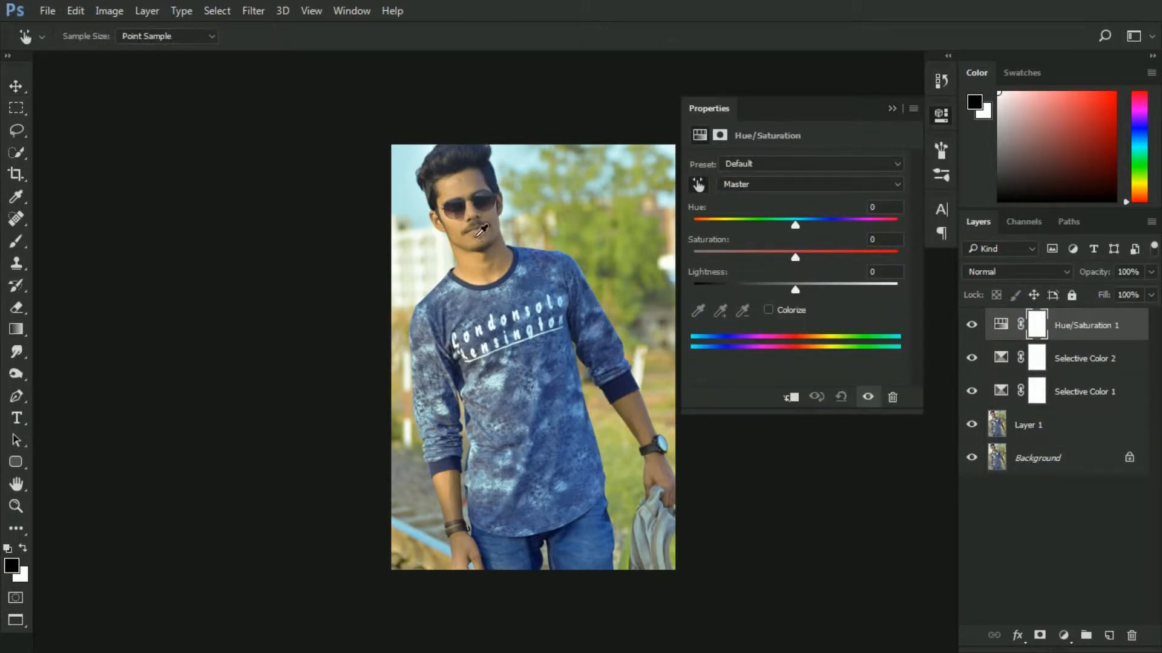
pyautogui.moveTo(468, 233)
pyautogui.mouseDown()
pyautogui.moveTo(480, 233)
pyautogui.moveTo(458, 236)
pyautogui.mouseUp()
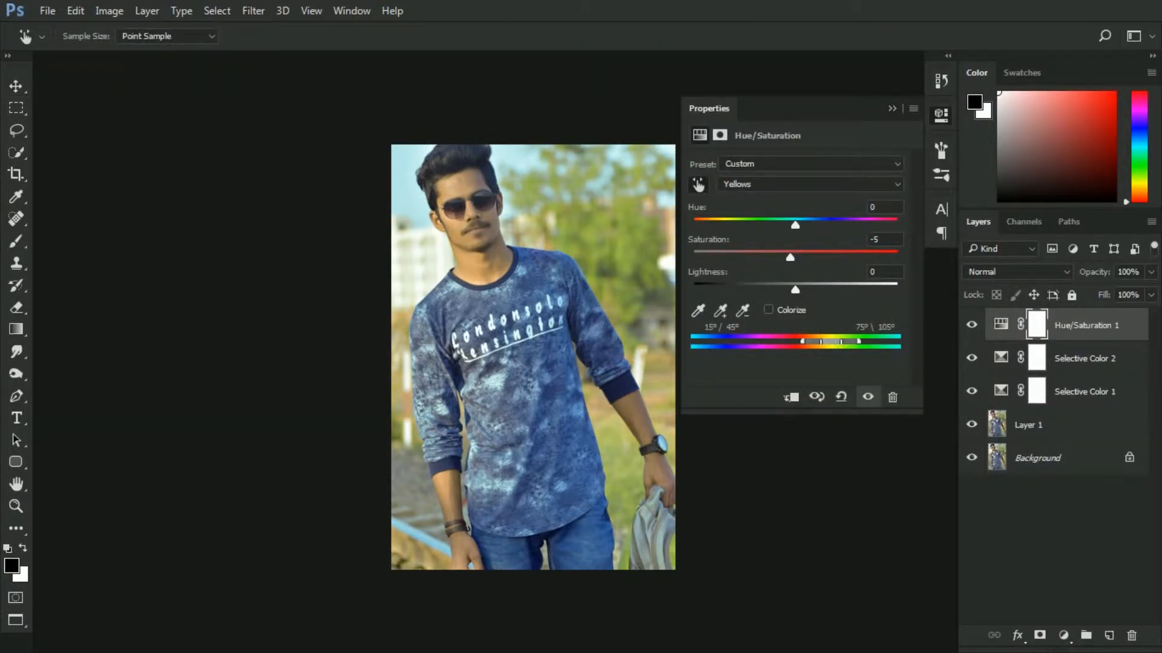
pyautogui.moveTo(794, 226)
pyautogui.mouseDown()
pyautogui.moveTo(807, 224)
pyautogui.moveTo(789, 229)
pyautogui.mouseUp()
pyautogui.click(893, 109)
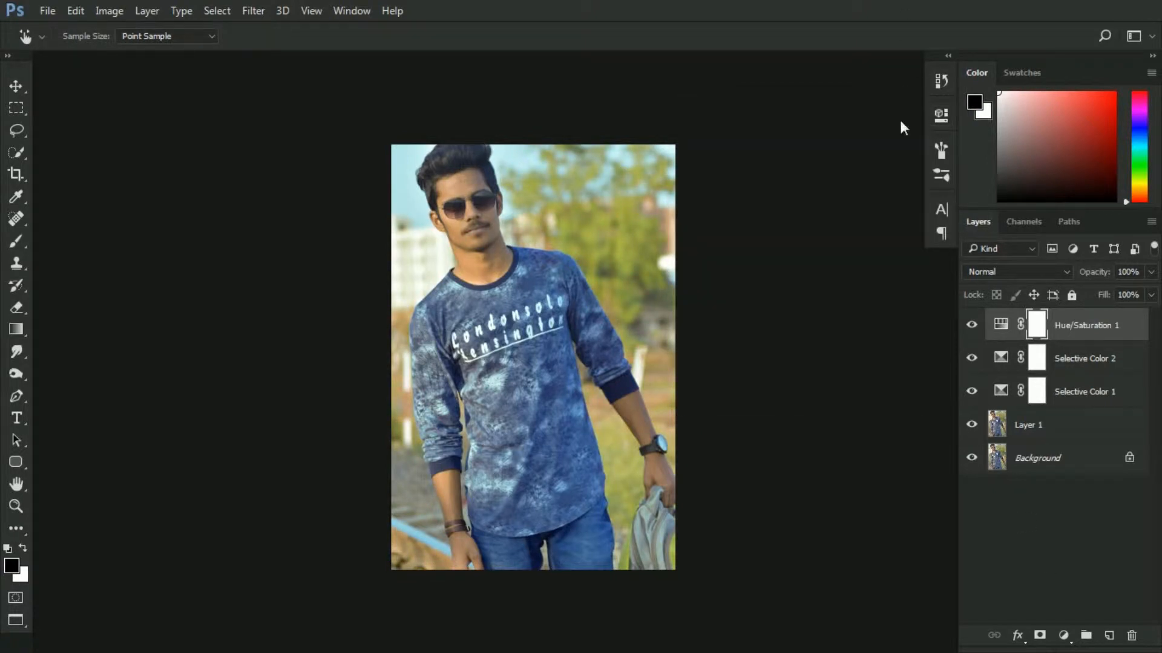
# Add a Curves adjustment layer with a slight S-curve on the RGB channel and collapse the panel
pyautogui.click(1063, 635)
pyautogui.click(1044, 368)
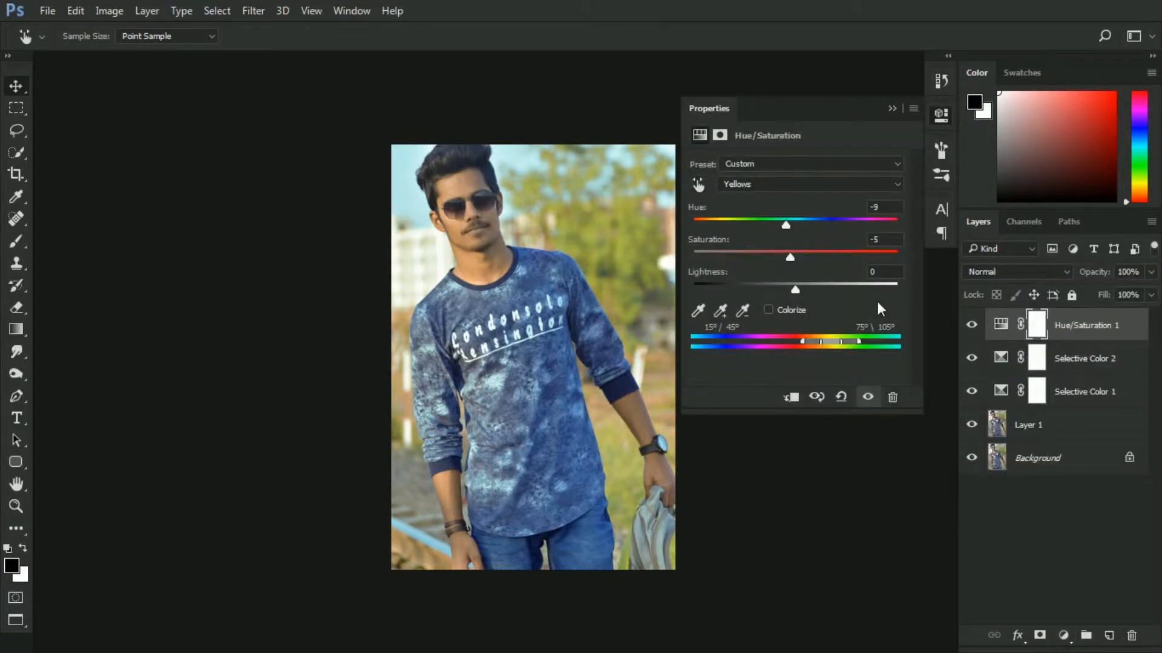
pyautogui.click(857, 249)
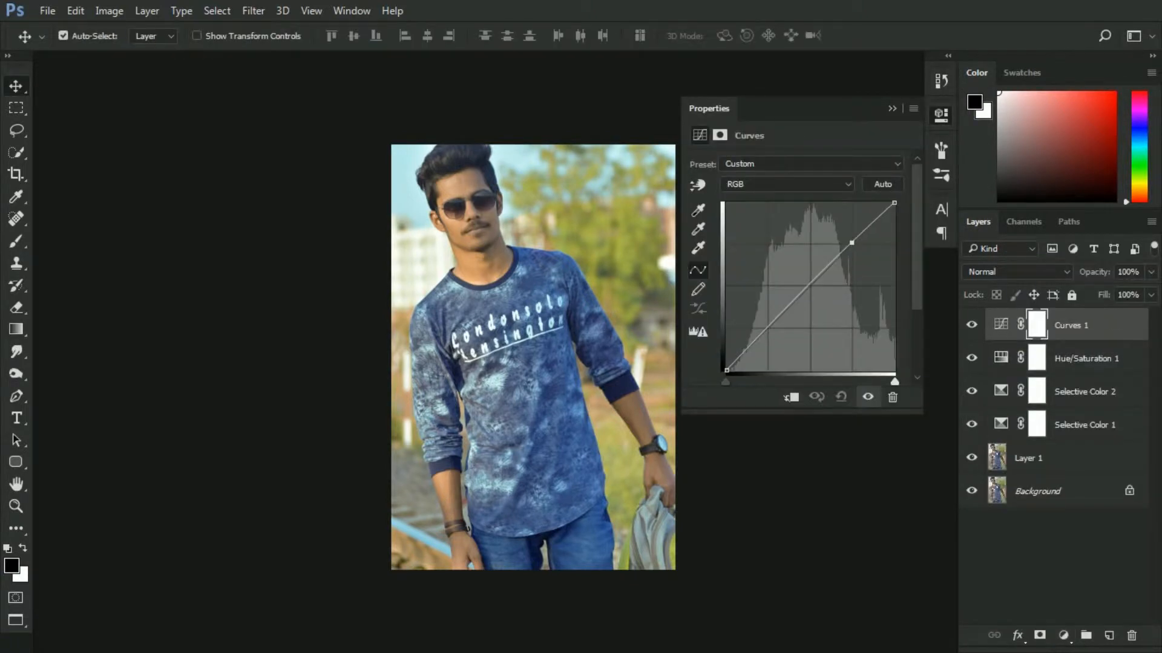
pyautogui.click(765, 344)
pyautogui.moveTo(765, 343); pyautogui.dragTo(769, 348)
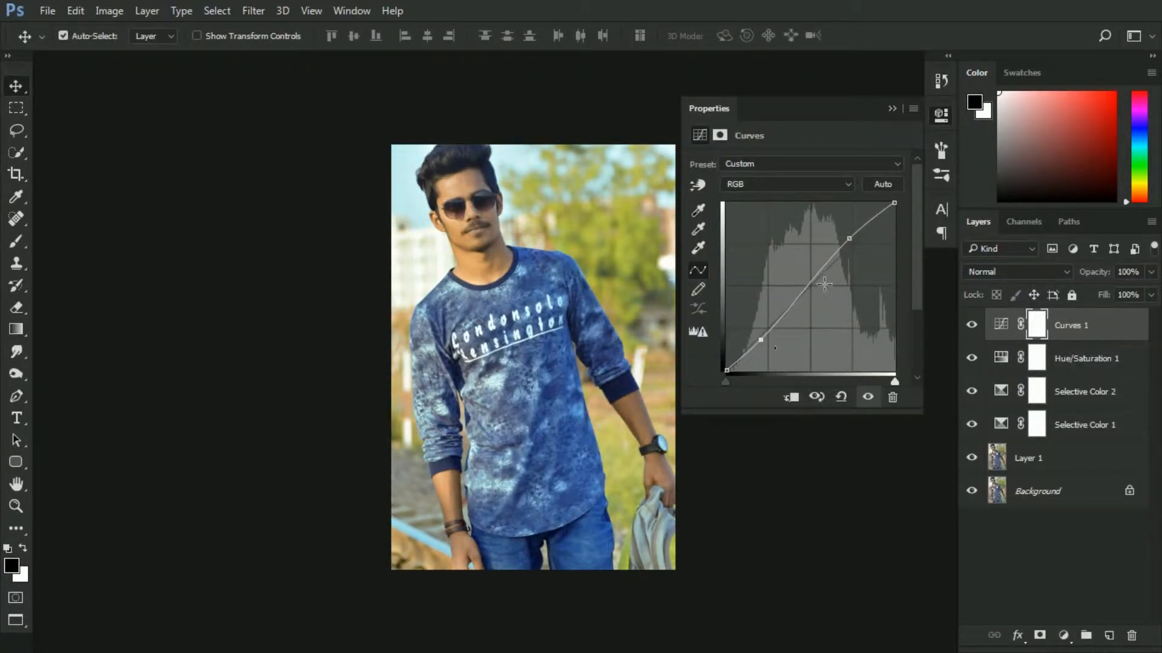
pyautogui.moveTo(858, 247); pyautogui.dragTo(858, 249)
pyautogui.click(893, 110)
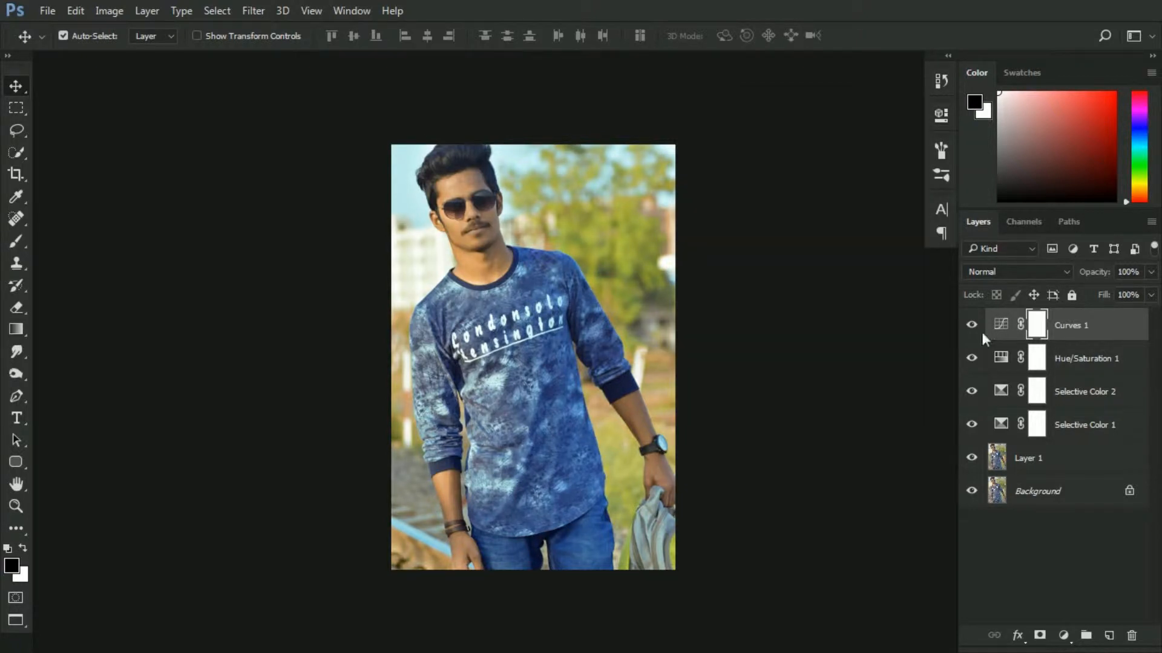
# Add a Color Balance adjustment layer and shift its Cyan–Red and Yellow–Blue sliders
pyautogui.click(1063, 636)
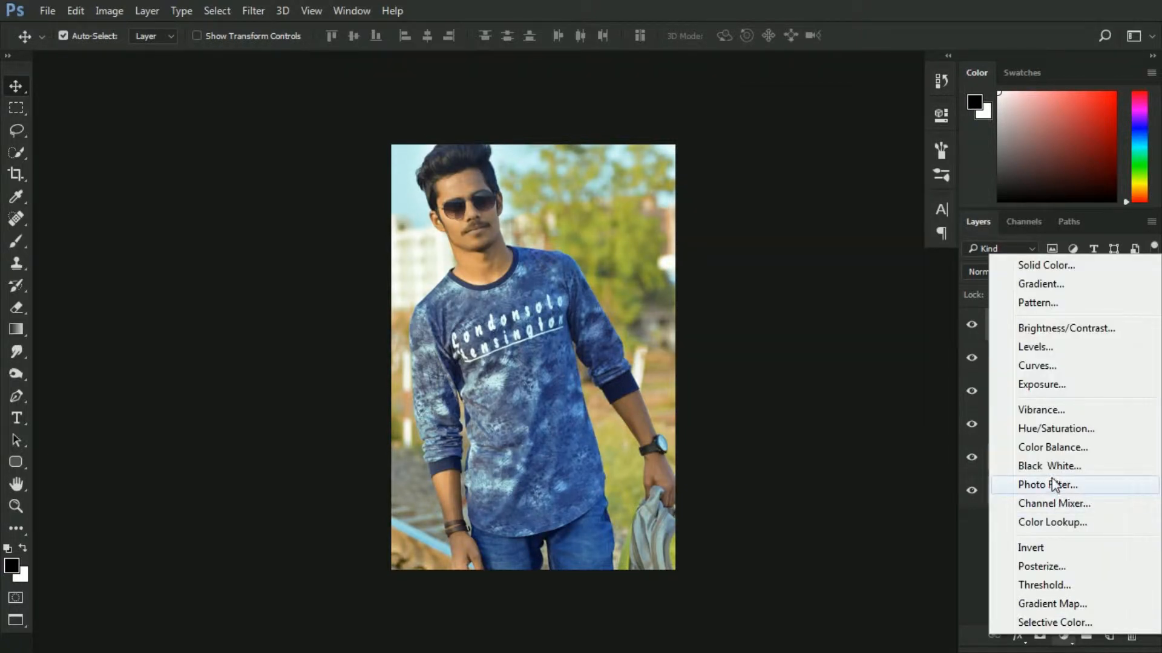
pyautogui.click(1053, 449)
pyautogui.moveTo(772, 203); pyautogui.dragTo(769, 201)
pyautogui.moveTo(773, 260); pyautogui.dragTo(769, 260)
pyautogui.click(763, 165)
pyautogui.click(763, 192)
pyautogui.moveTo(773, 201); pyautogui.dragTo(778, 230)
# Set the Shadows tone to Cyan–Red -4, adjust Yellow–Blue, and collapse the panel
pyautogui.click(764, 169)
pyautogui.click(761, 177)
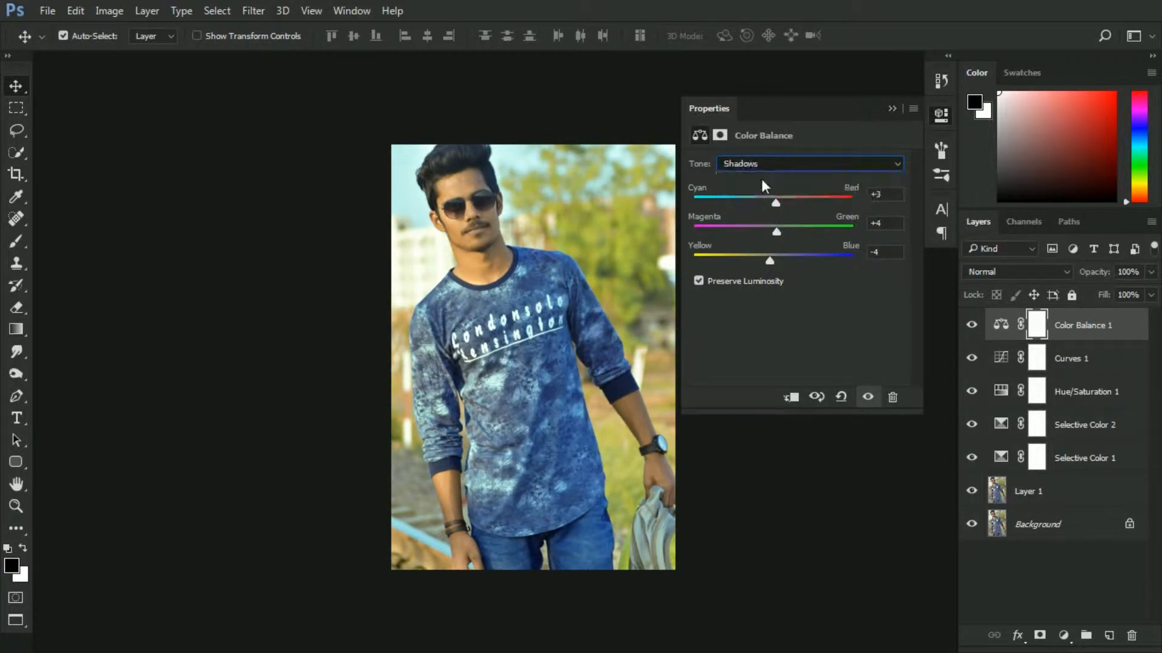
pyautogui.moveTo(771, 204); pyautogui.dragTo(769, 203)
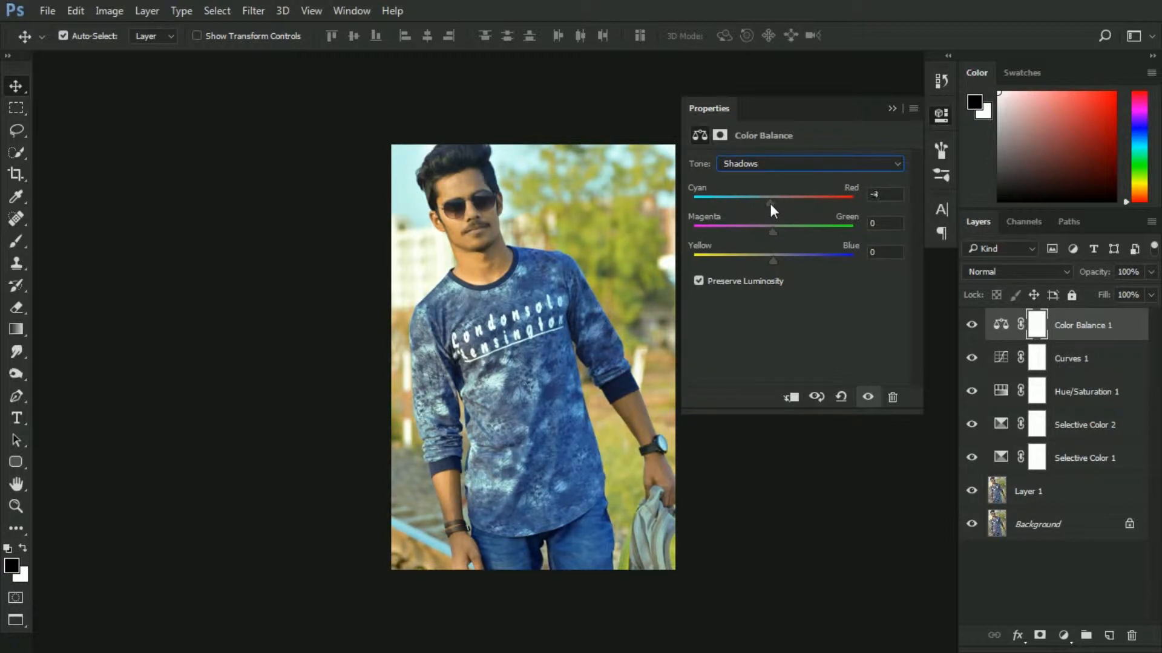
pyautogui.moveTo(773, 260); pyautogui.dragTo(769, 231)
pyautogui.click(892, 108)
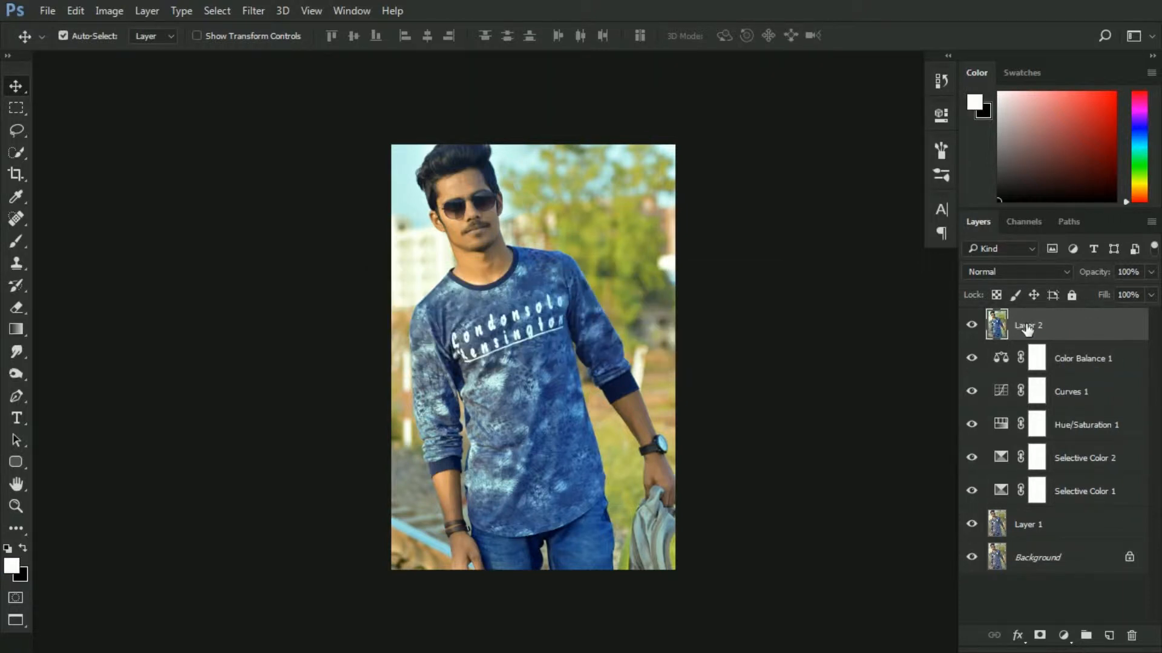
# Remove a blemish on the forehead of Layer 2 with the Spot Healing Brush
pyautogui.hotkey('ctrl', '+')
pyautogui.hotkey('ctrl', '+')
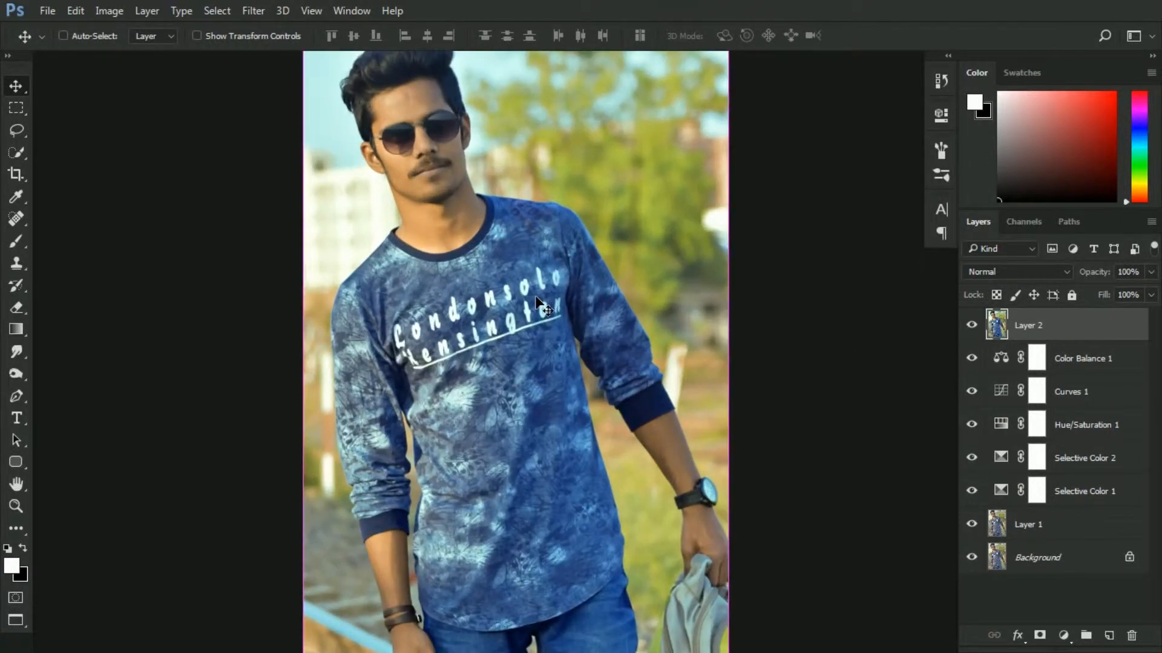
pyautogui.moveTo(400, 178); pyautogui.dragTo(446, 393)
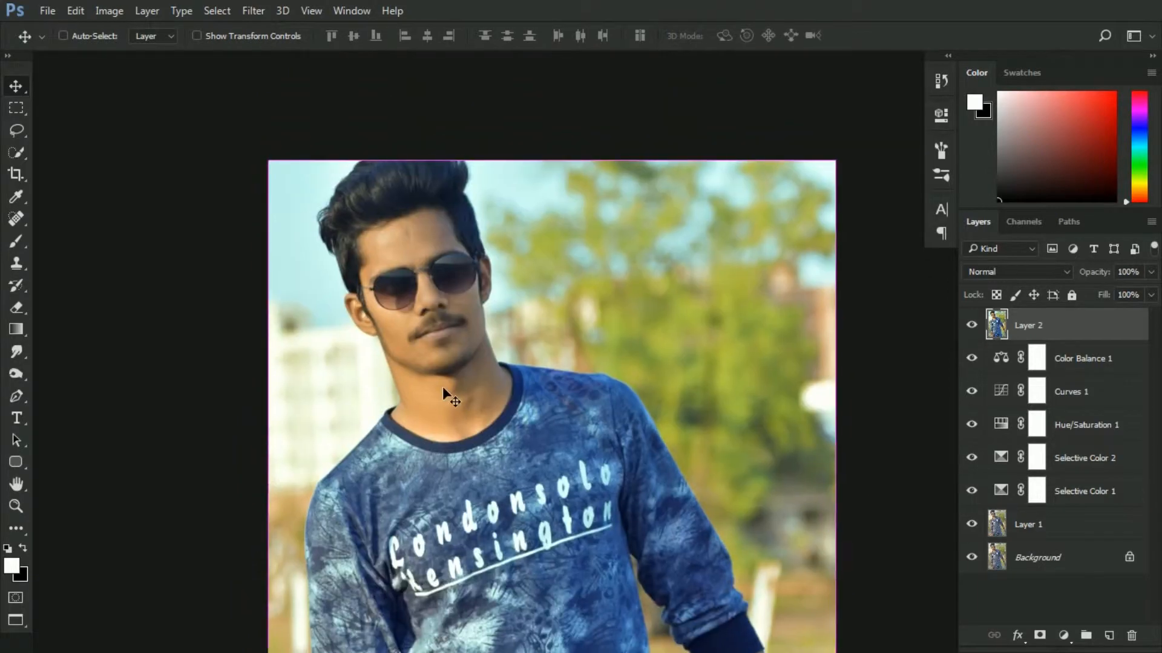
pyautogui.hotkey('ctrl', '+')
pyautogui.moveTo(415, 267); pyautogui.dragTo(444, 268)
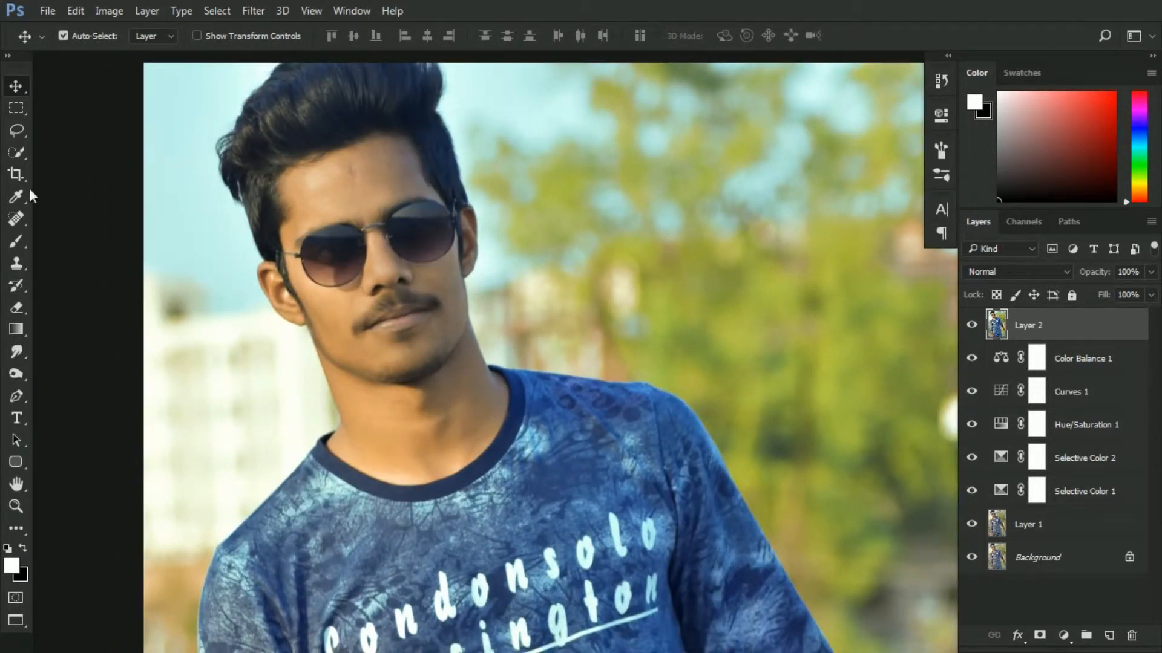
pyautogui.click(22, 218)
pyautogui.hotkey('ctrl', '+')
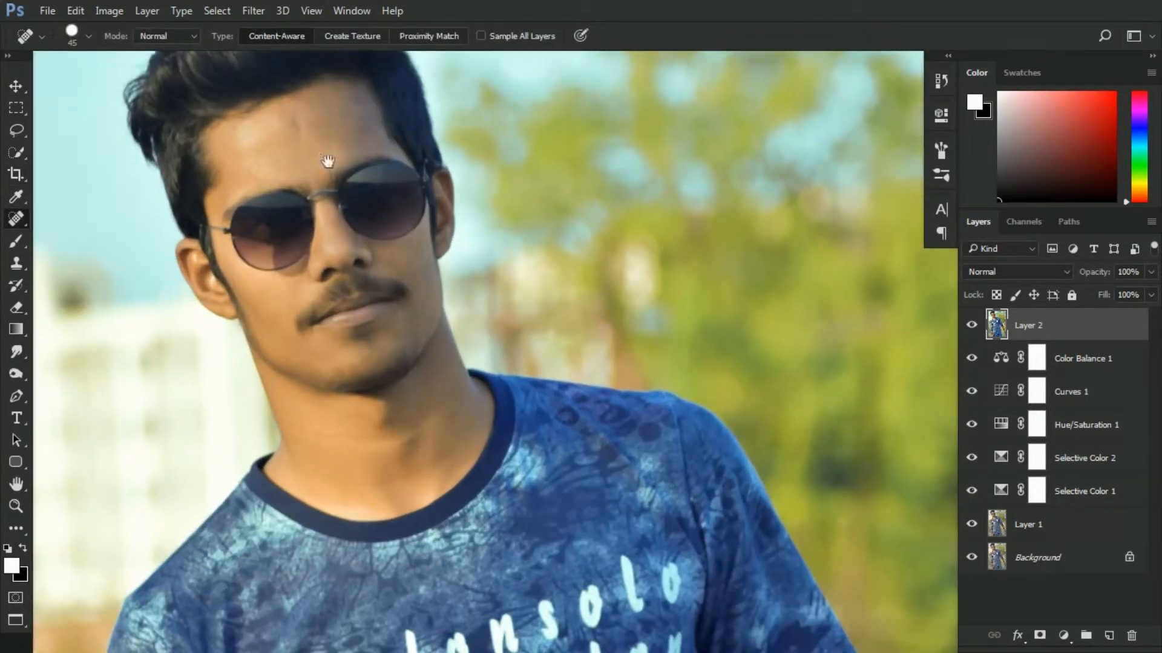
pyautogui.moveTo(399, 261)
pyautogui.mouseDown()
pyautogui.moveTo(339, 197)
pyautogui.moveTo(700, 557)
pyautogui.moveTo(237, 180)
pyautogui.mouseUp()
pyautogui.moveTo(394, 335); pyautogui.dragTo(332, 264)
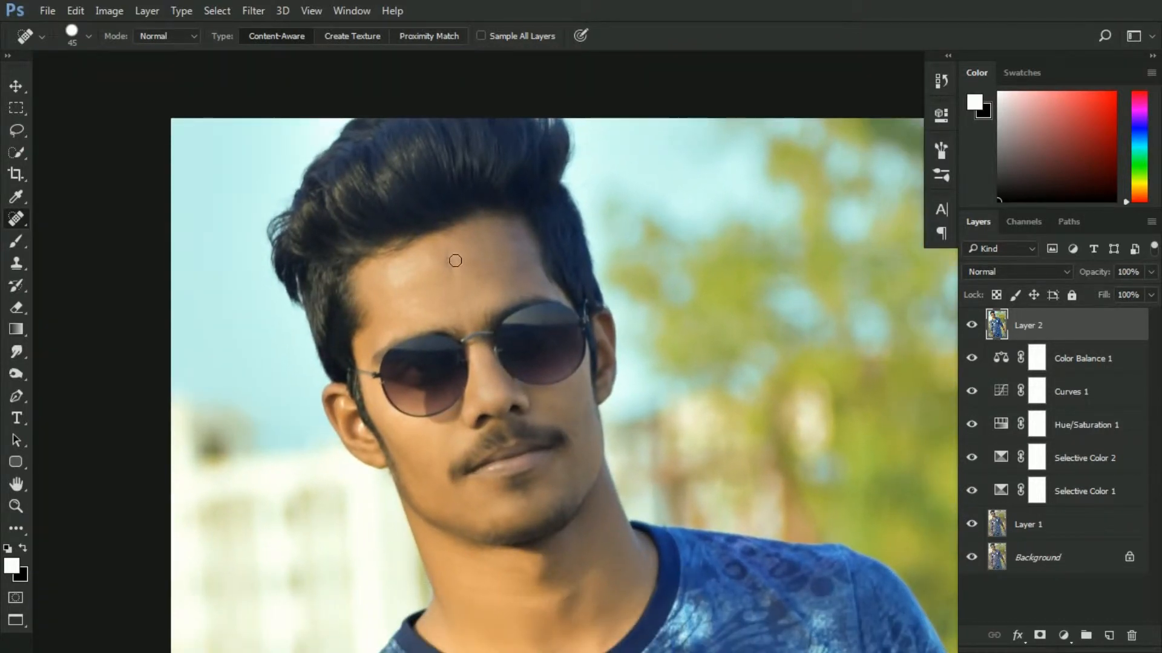
pyautogui.click(455, 261)
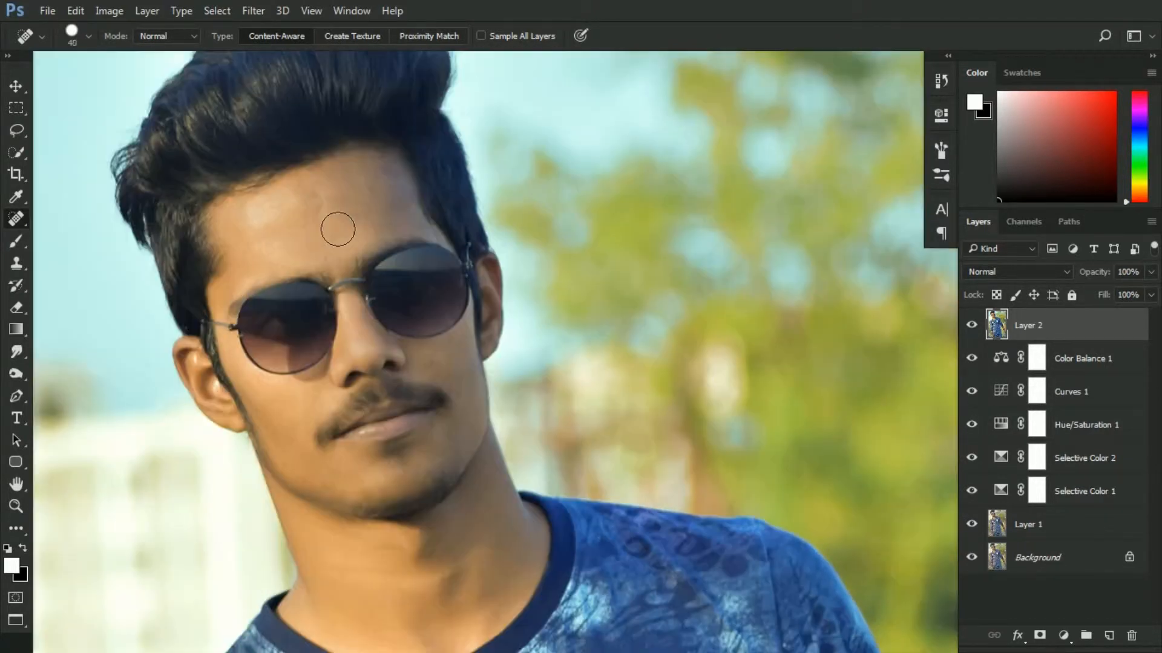
# Shrink the Spot Healing Brush to 15 and heal small blemishes on the forehead
pyautogui.press('[')
pyautogui.click(320, 211)
pyautogui.hotkey('ctrl', '+')
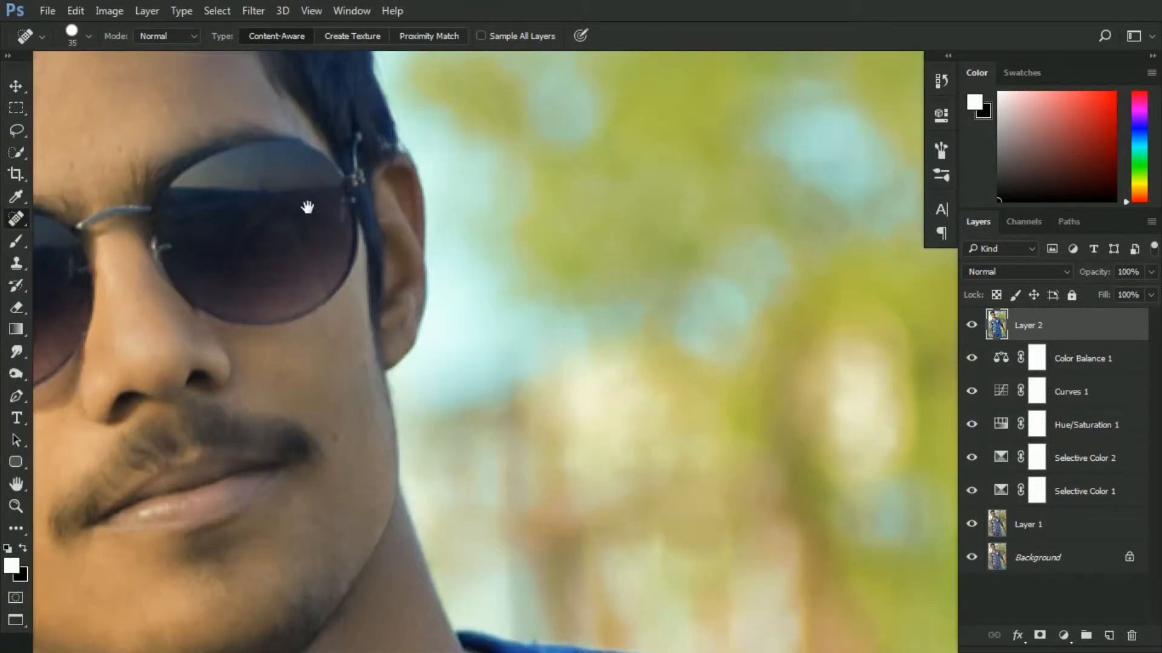
pyautogui.moveTo(307, 205)
pyautogui.mouseDown()
pyautogui.moveTo(502, 303)
pyautogui.moveTo(624, 324)
pyautogui.mouseUp()
pyautogui.press('[')
pyautogui.press('[')
pyautogui.press('[')
pyautogui.press('[')
pyautogui.click(396, 180)
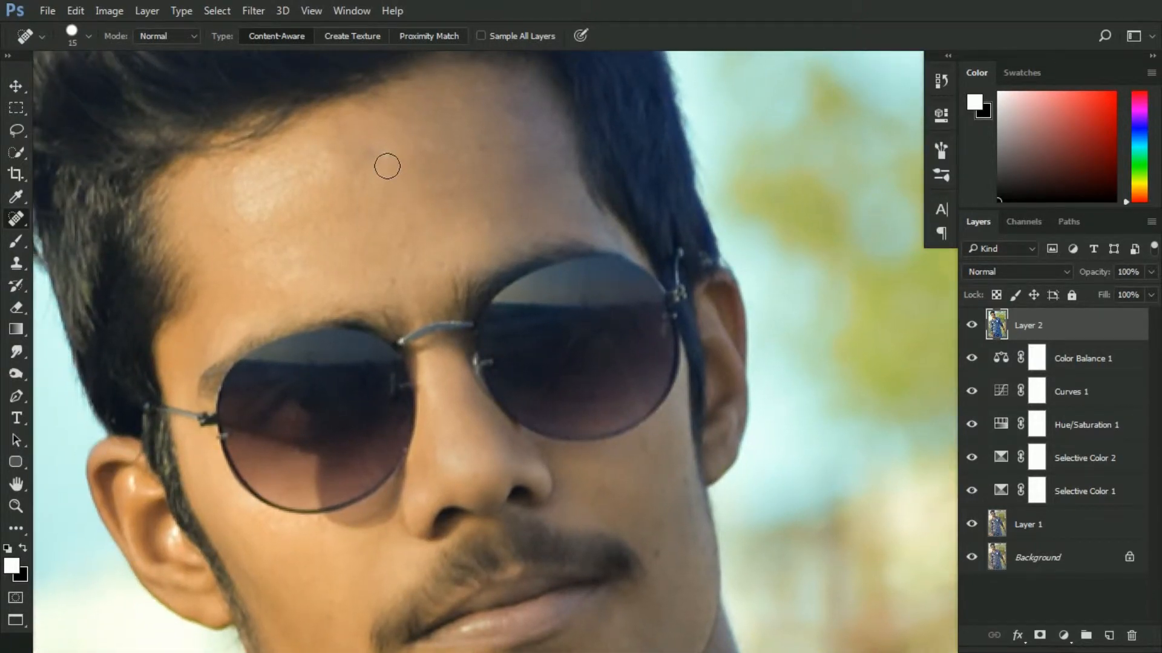
# Heal the remaining spots on the cheeks, chin and forehead with the Spot Healing Brush
pyautogui.moveTo(650, 493); pyautogui.dragTo(623, 358)
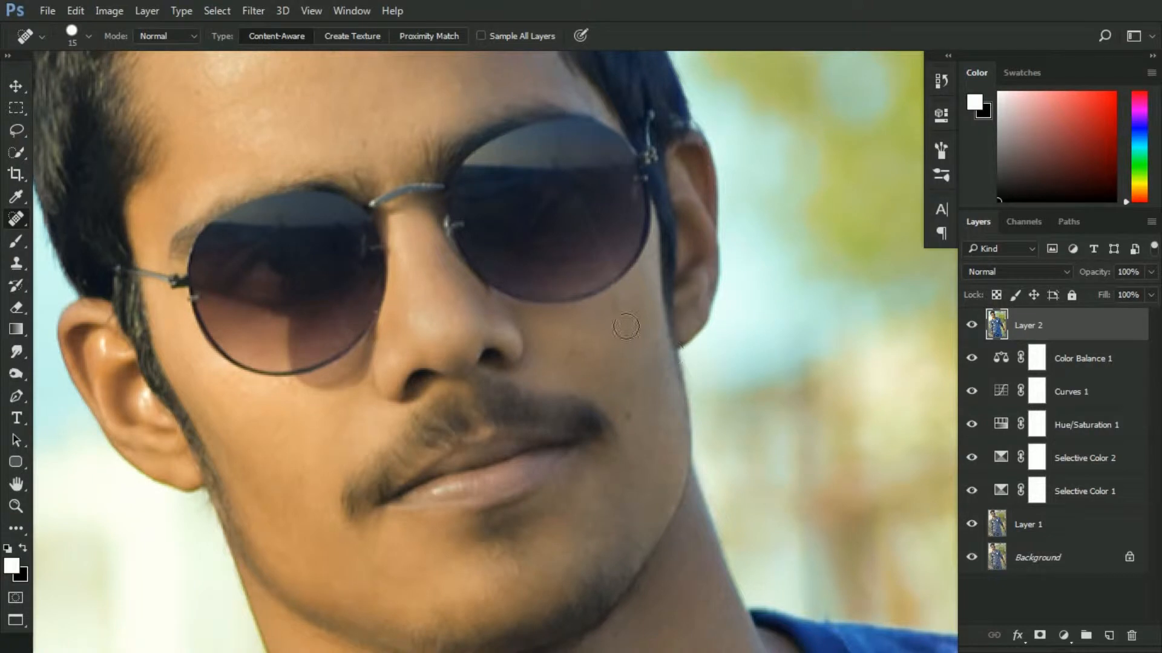
pyautogui.click(612, 311)
pyautogui.click(566, 361)
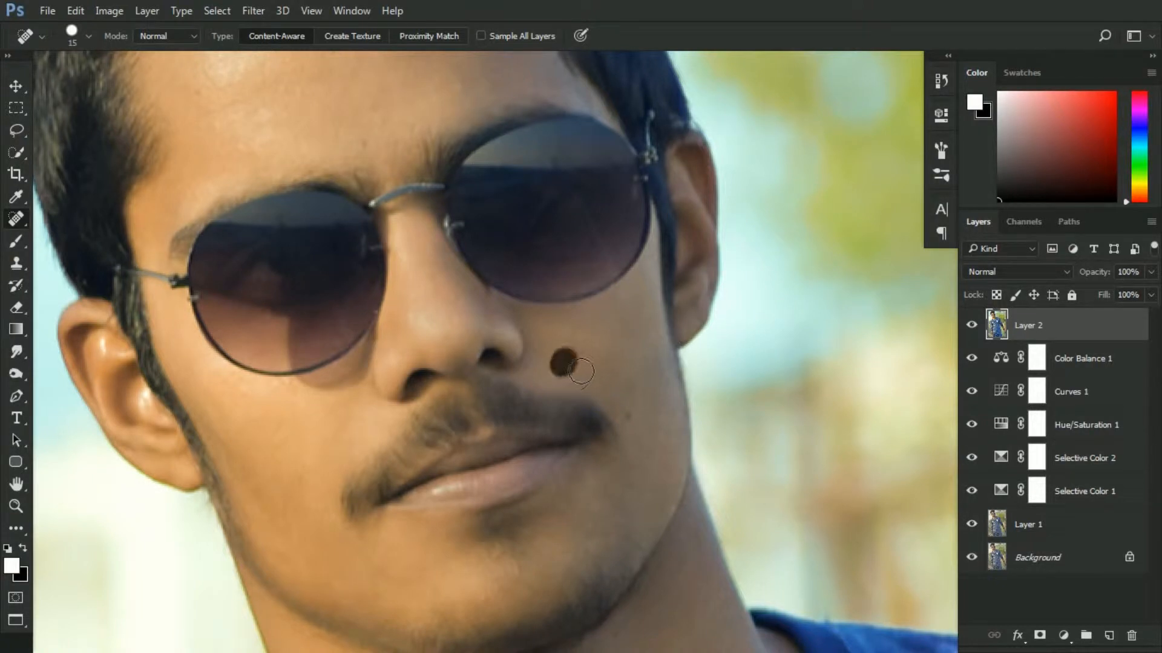
pyautogui.click(265, 439)
pyautogui.moveTo(423, 500); pyautogui.dragTo(428, 588)
pyautogui.moveTo(378, 224); pyautogui.dragTo(389, 209)
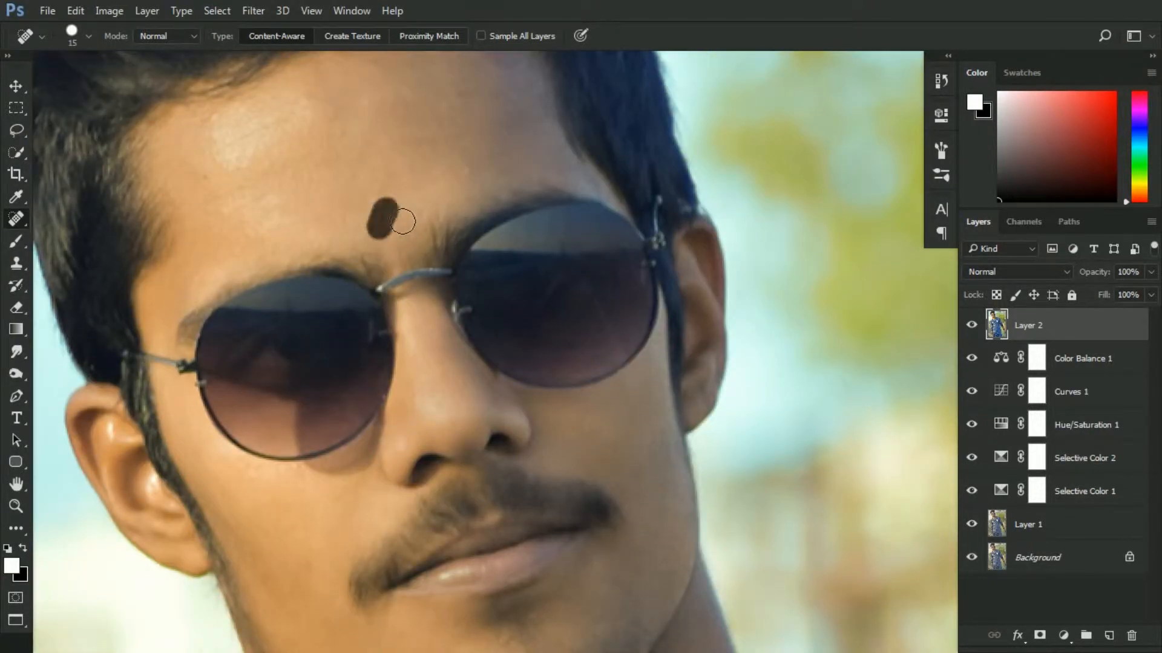
pyautogui.click(376, 187)
pyautogui.moveTo(470, 163); pyautogui.dragTo(425, 89)
pyautogui.click(459, 111)
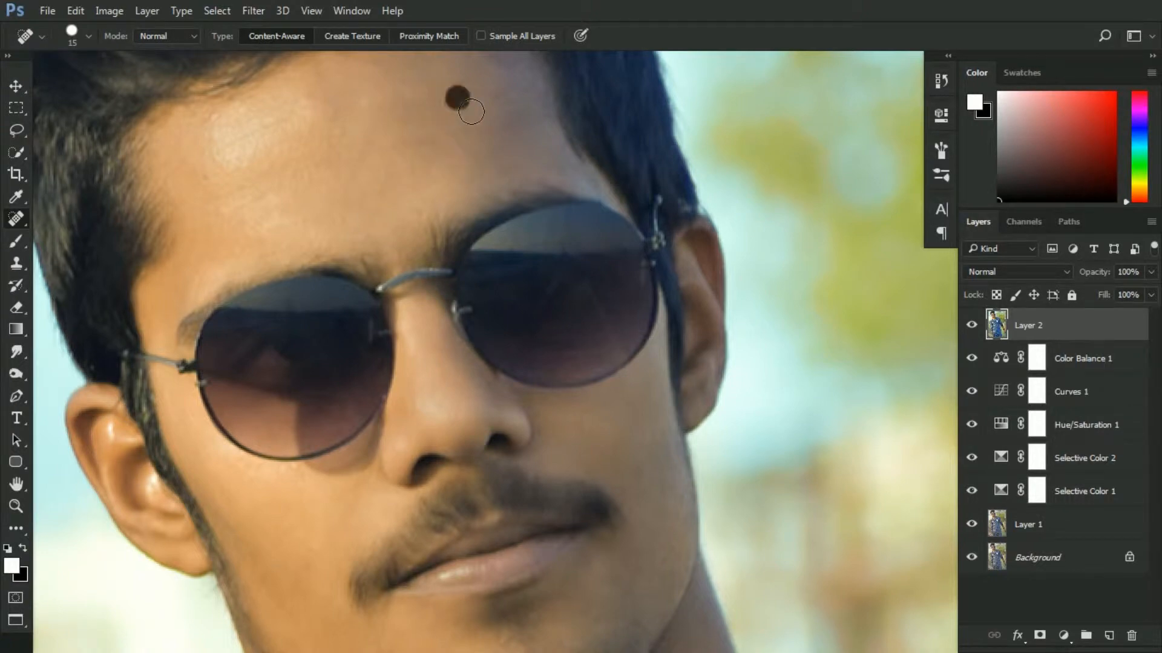
# Examine the shirt, arms and the whole image for remaining blemishes
pyautogui.moveTo(460, 399); pyautogui.dragTo(478, 157)
pyautogui.moveTo(545, 581); pyautogui.dragTo(486, 383)
pyautogui.hotkey('ctrl', '-')
pyautogui.hotkey('ctrl', '-')
pyautogui.hotkey('ctrl', '-')
pyautogui.moveTo(578, 410); pyautogui.dragTo(514, 271)
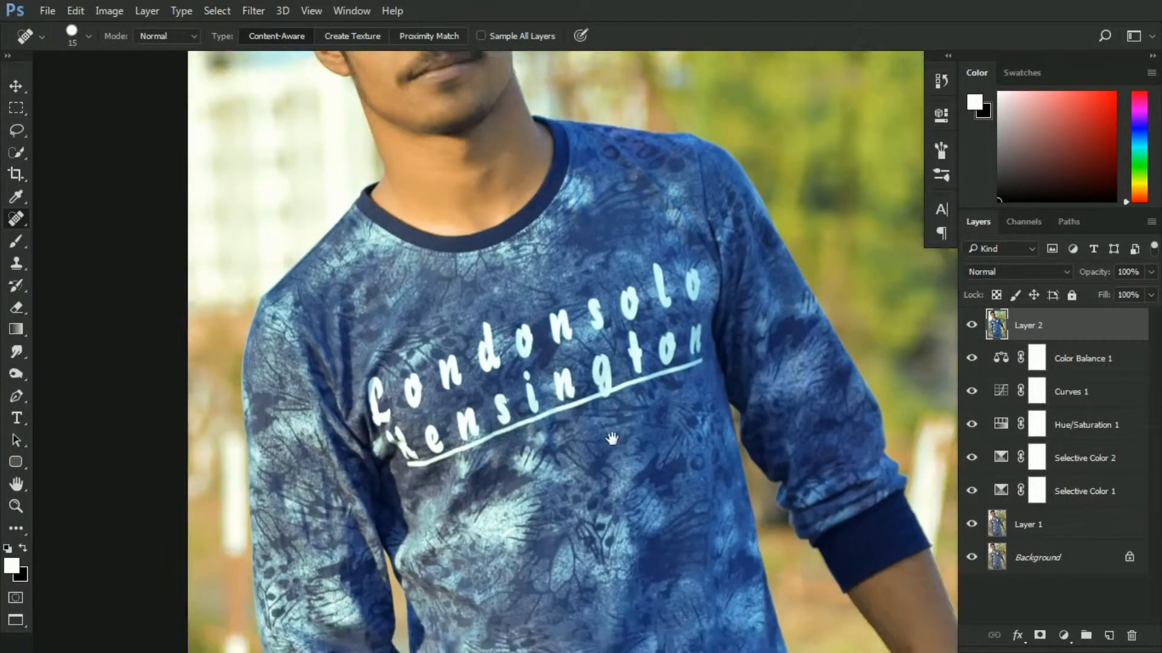
pyautogui.moveTo(612, 438)
pyautogui.mouseDown()
pyautogui.moveTo(572, 230)
pyautogui.moveTo(555, 380)
pyautogui.mouseUp()
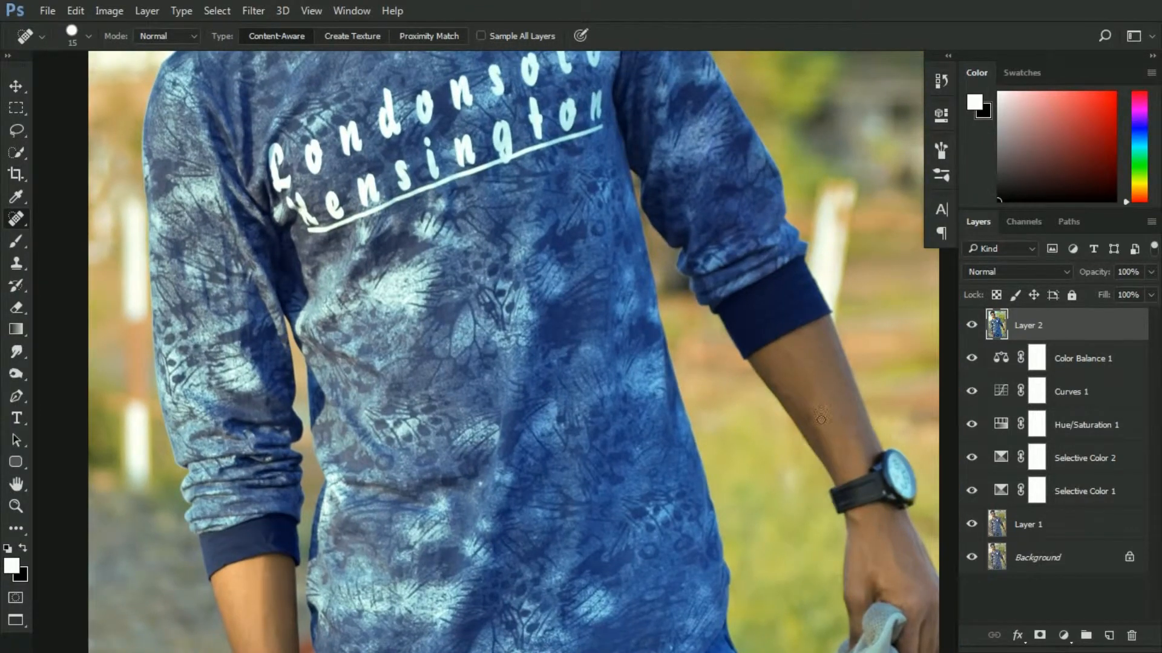
pyautogui.moveTo(810, 414); pyautogui.dragTo(819, 428)
pyautogui.hotkey('ctrl', '-')
pyautogui.hotkey('ctrl', '-')
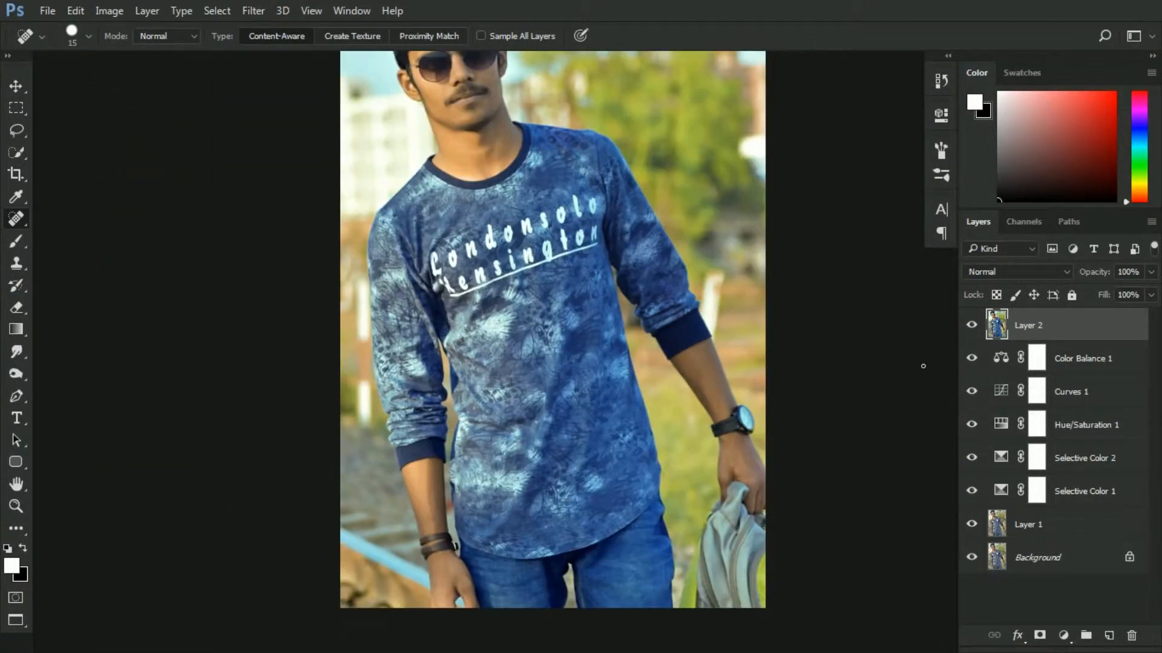
pyautogui.moveTo(616, 213); pyautogui.dragTo(945, 331)
# Duplicate Layer 2
pyautogui.rightClick(1046, 328)
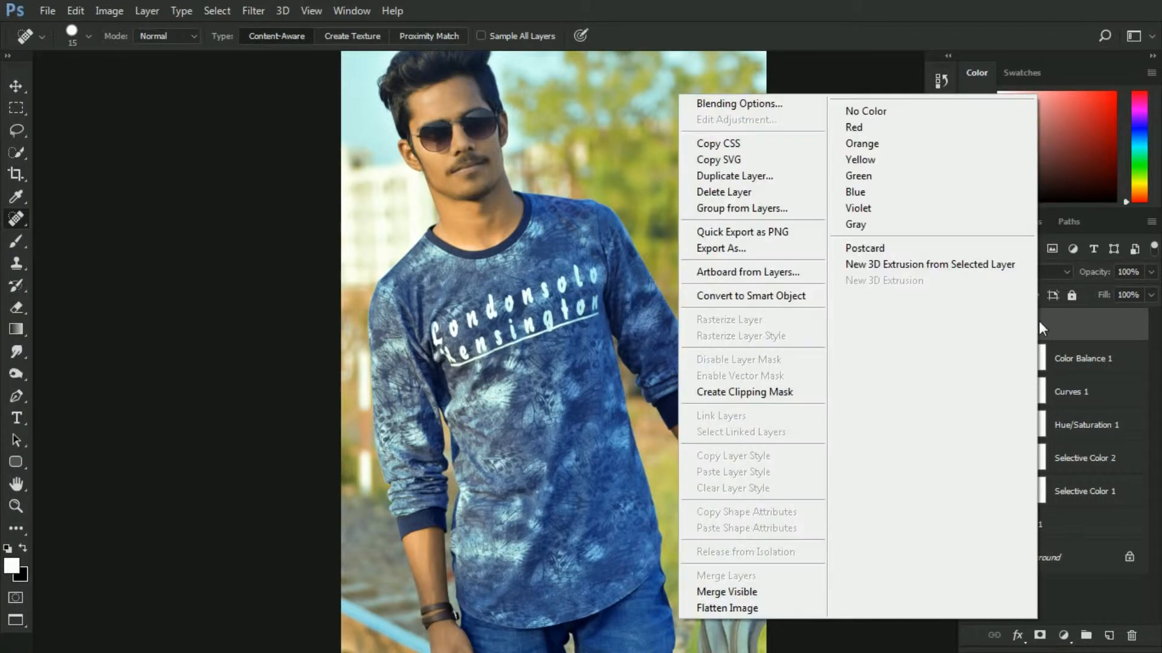
pyautogui.press('Escape')
pyautogui.hotkey('ctrl', 'j')
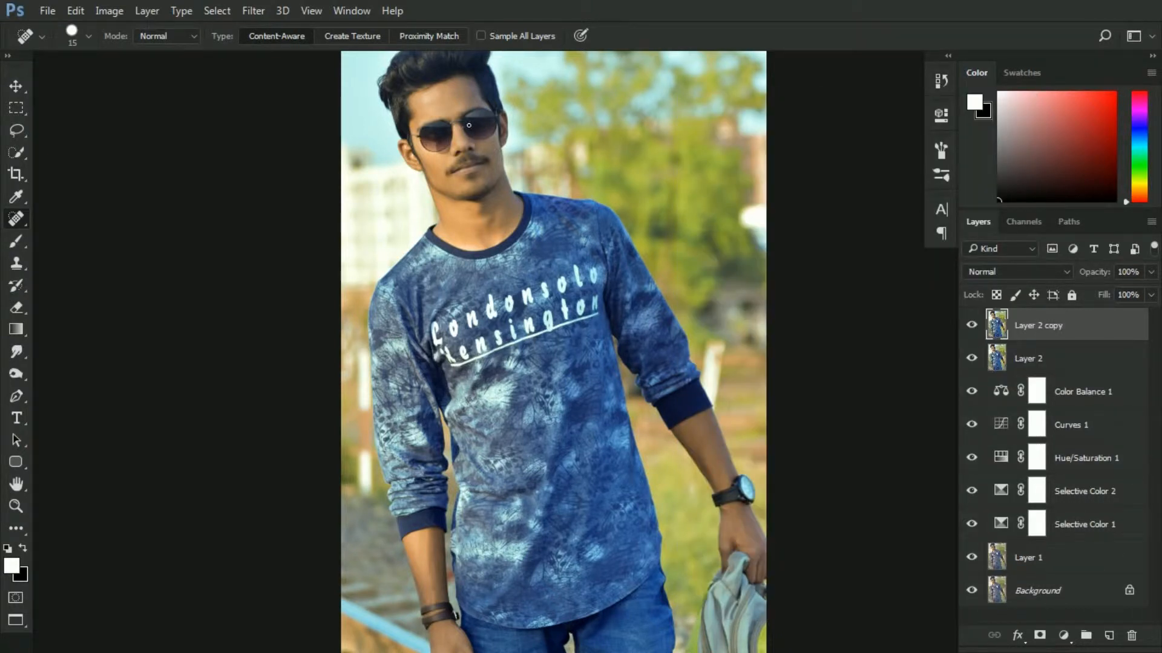
# Switch to the Smudge tool at 12% strength, size 60, and smooth the skin around the eyebrows
pyautogui.click(17, 352)
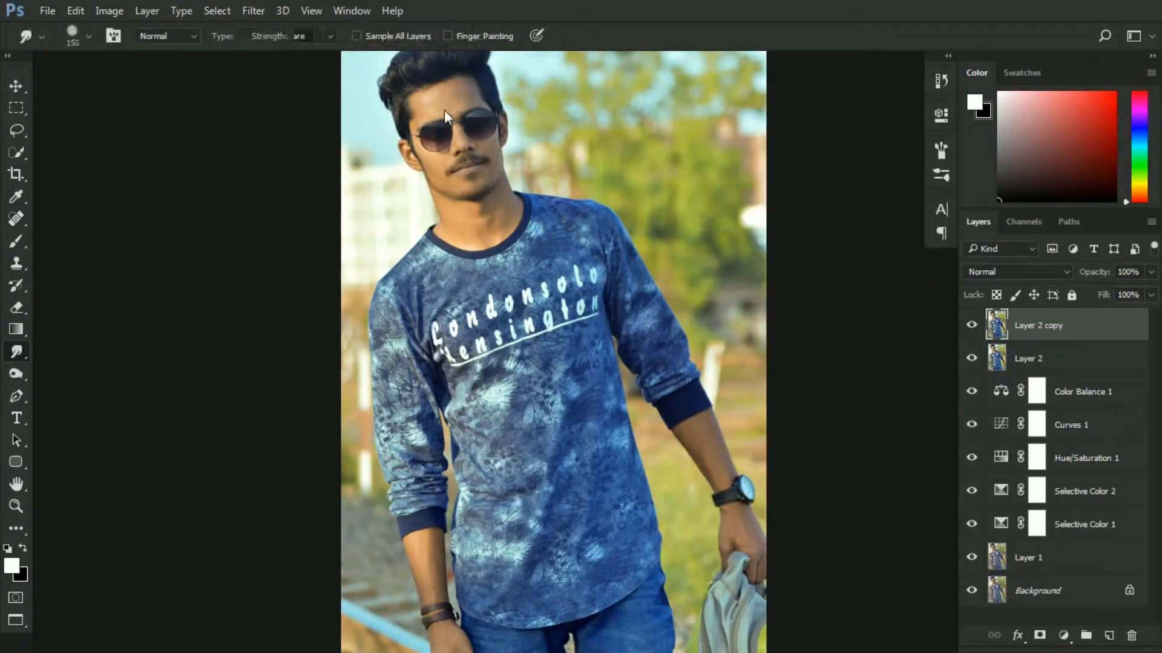
pyautogui.hotkey('ctrl', '+')
pyautogui.hotkey('ctrl', '+')
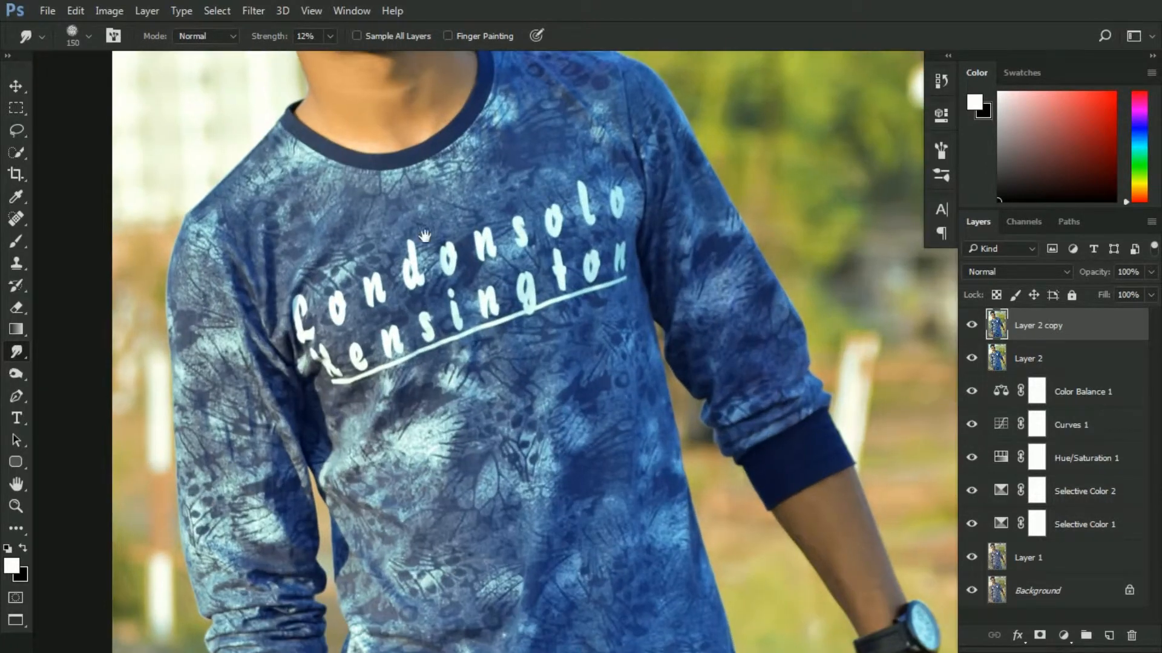
pyautogui.moveTo(415, 201); pyautogui.dragTo(446, 258)
pyautogui.hotkey('ctrl', '+')
pyautogui.hotkey('ctrl', '+')
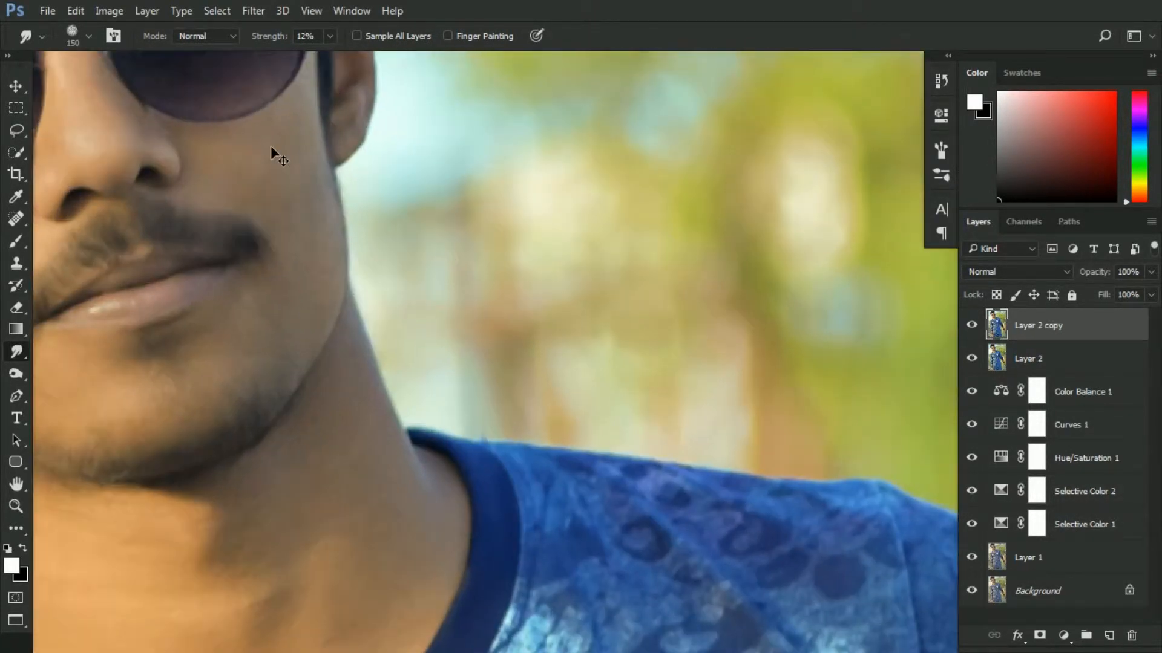
pyautogui.moveTo(272, 148)
pyautogui.mouseDown()
pyautogui.moveTo(371, 245)
pyautogui.moveTo(671, 481)
pyautogui.mouseUp()
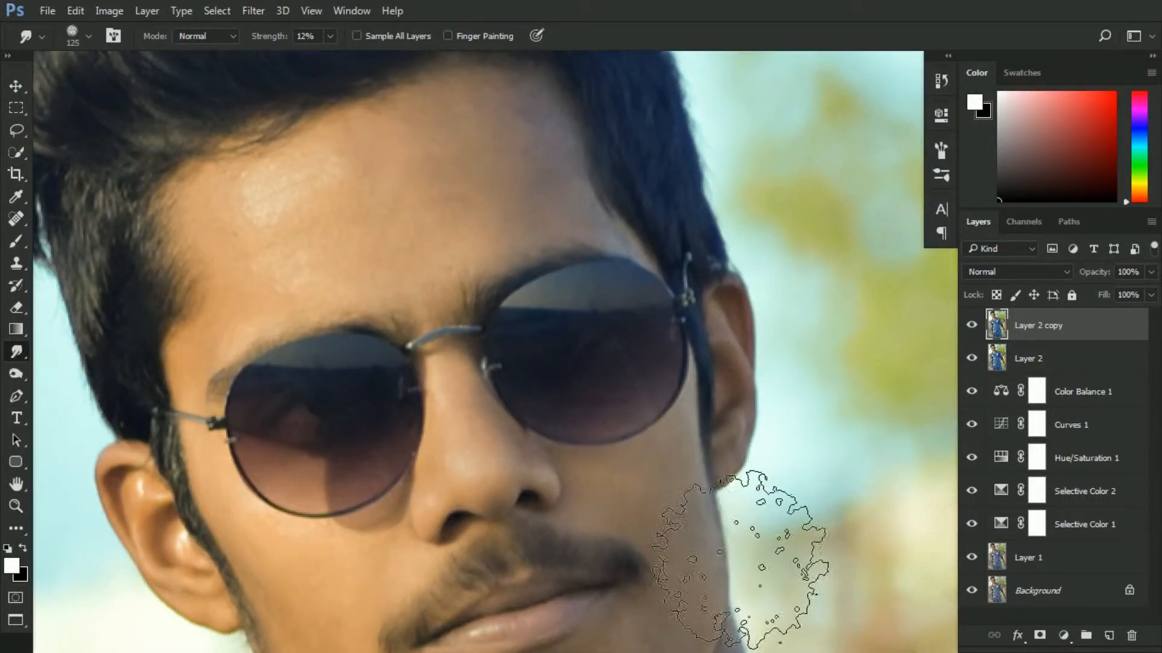
pyautogui.press('[')
pyautogui.press('[')
pyautogui.press('[')
pyautogui.press('[')
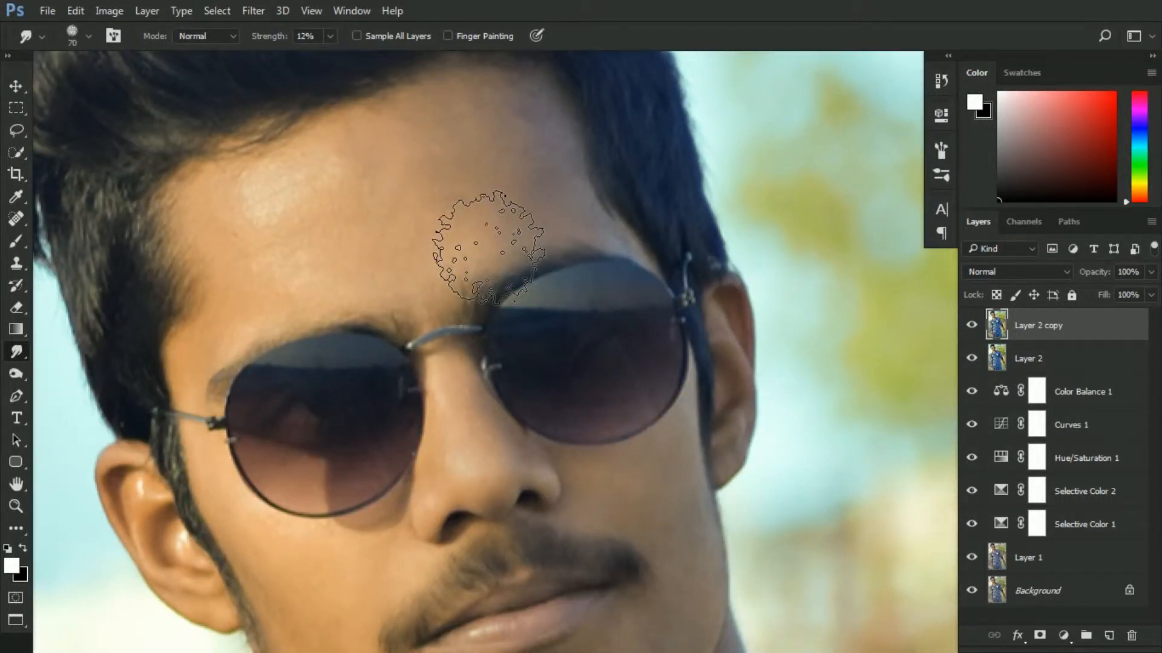
pyautogui.press('[')
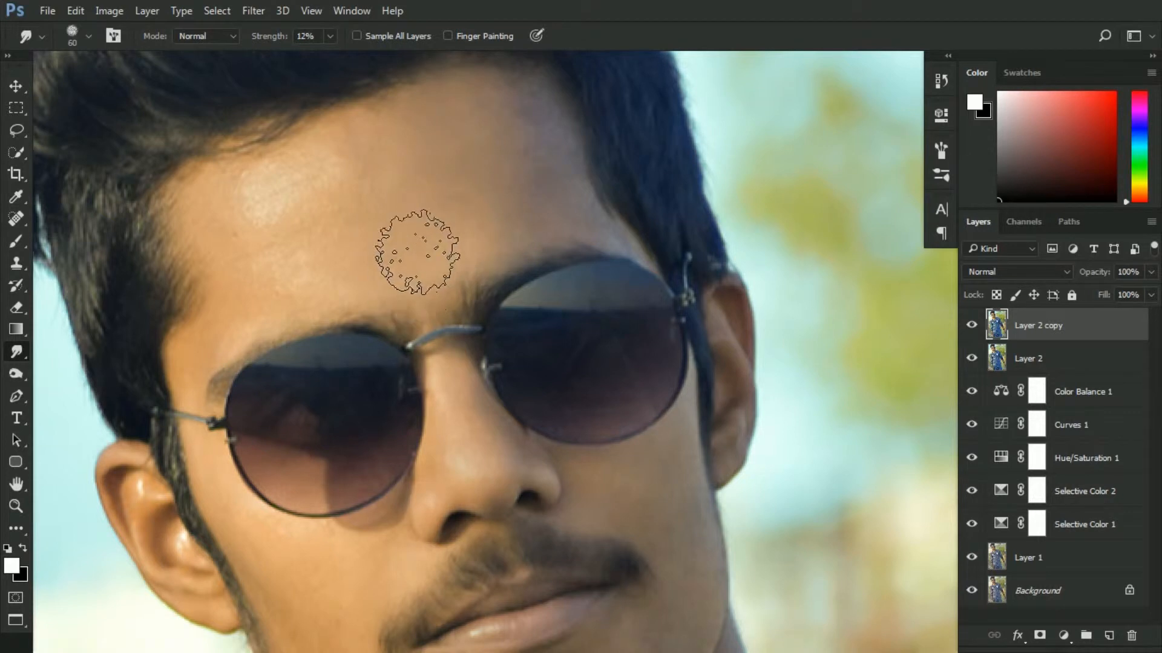
pyautogui.moveTo(326, 230)
pyautogui.mouseDown()
pyautogui.moveTo(339, 227)
pyautogui.moveTo(275, 283)
pyautogui.mouseUp()
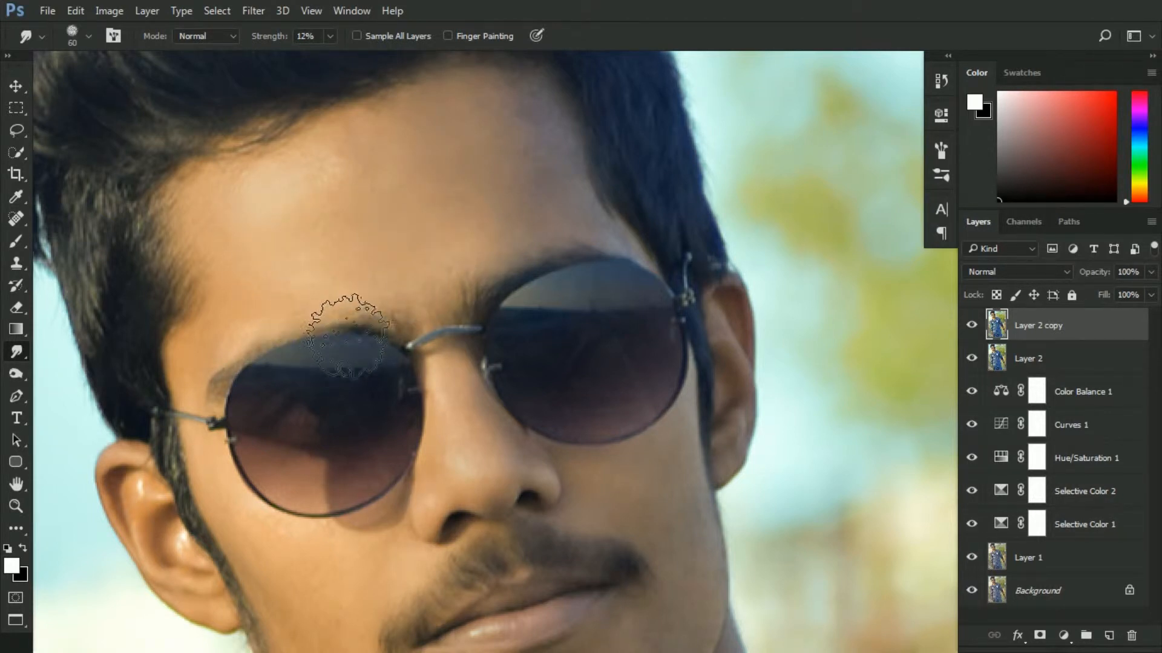
pyautogui.moveTo(370, 272)
pyautogui.mouseDown()
pyautogui.moveTo(355, 249)
pyautogui.moveTo(393, 245)
pyautogui.mouseUp()
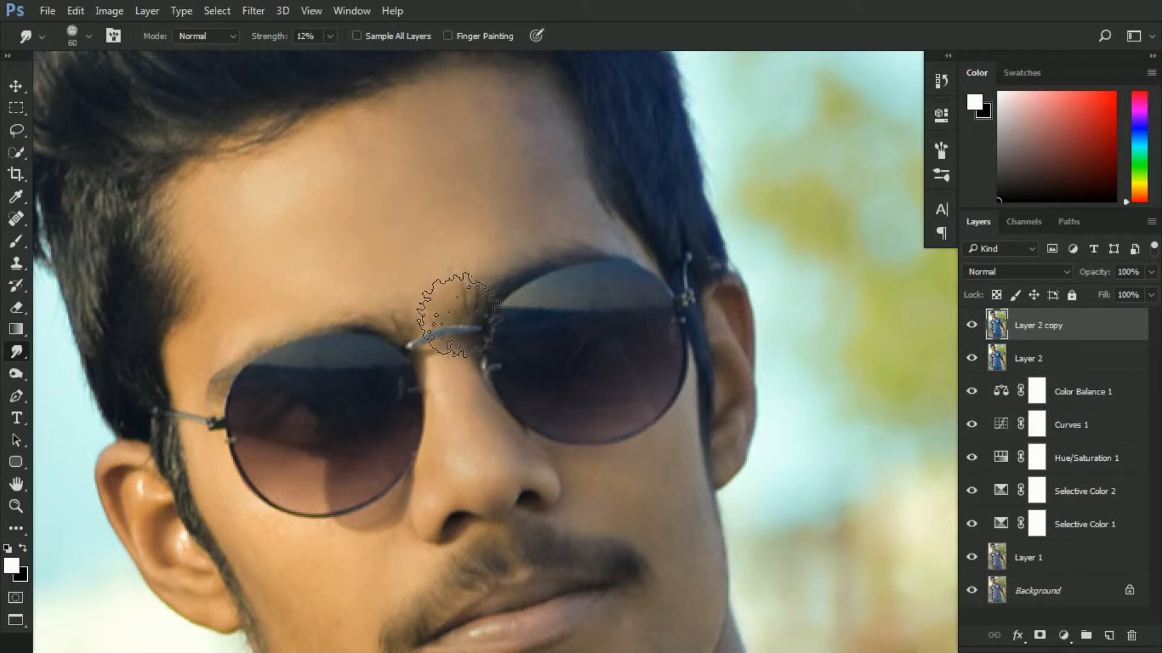
# Reduce the Smudge brush to 40 and smooth the forehead, cheek and chin skin
pyautogui.press('[')
pyautogui.press('[')
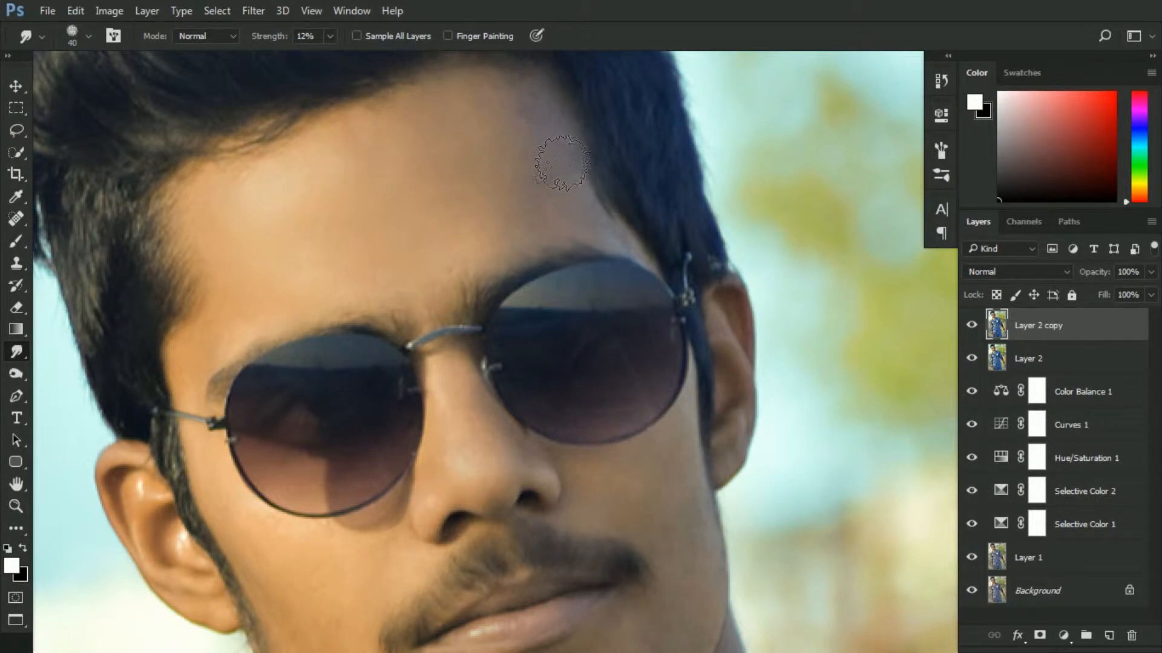
pyautogui.moveTo(563, 164)
pyautogui.mouseDown()
pyautogui.moveTo(592, 232)
pyautogui.moveTo(597, 178)
pyautogui.moveTo(560, 245)
pyautogui.moveTo(627, 248)
pyautogui.mouseUp()
pyautogui.moveTo(472, 444); pyautogui.dragTo(501, 488)
pyautogui.moveTo(293, 490)
pyautogui.mouseDown()
pyautogui.moveTo(306, 345)
pyautogui.moveTo(267, 339)
pyautogui.moveTo(334, 360)
pyautogui.moveTo(298, 414)
pyautogui.moveTo(337, 427)
pyautogui.moveTo(316, 402)
pyautogui.moveTo(353, 409)
pyautogui.moveTo(345, 476)
pyautogui.moveTo(355, 516)
pyautogui.moveTo(539, 526)
pyautogui.moveTo(538, 545)
pyautogui.moveTo(563, 532)
pyautogui.moveTo(456, 511)
pyautogui.moveTo(428, 537)
pyautogui.moveTo(470, 537)
pyautogui.moveTo(404, 557)
pyautogui.mouseUp()
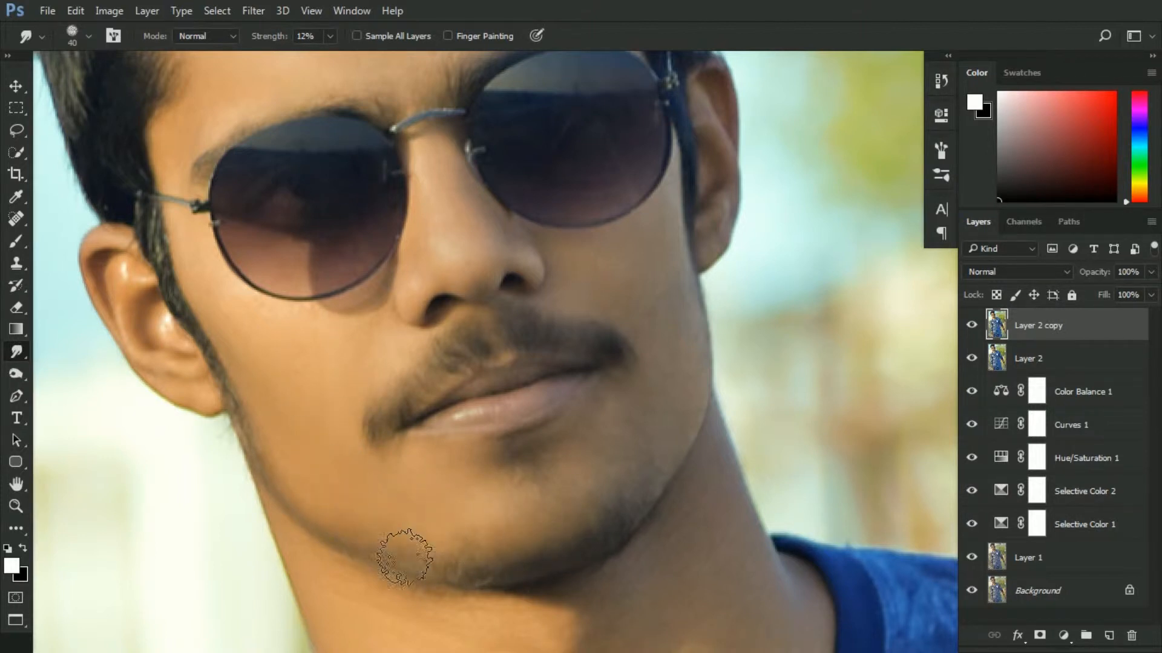
# Reduce the Smudge brush to 35 and smooth the skin around the nose and cheeks
pyautogui.press('[')
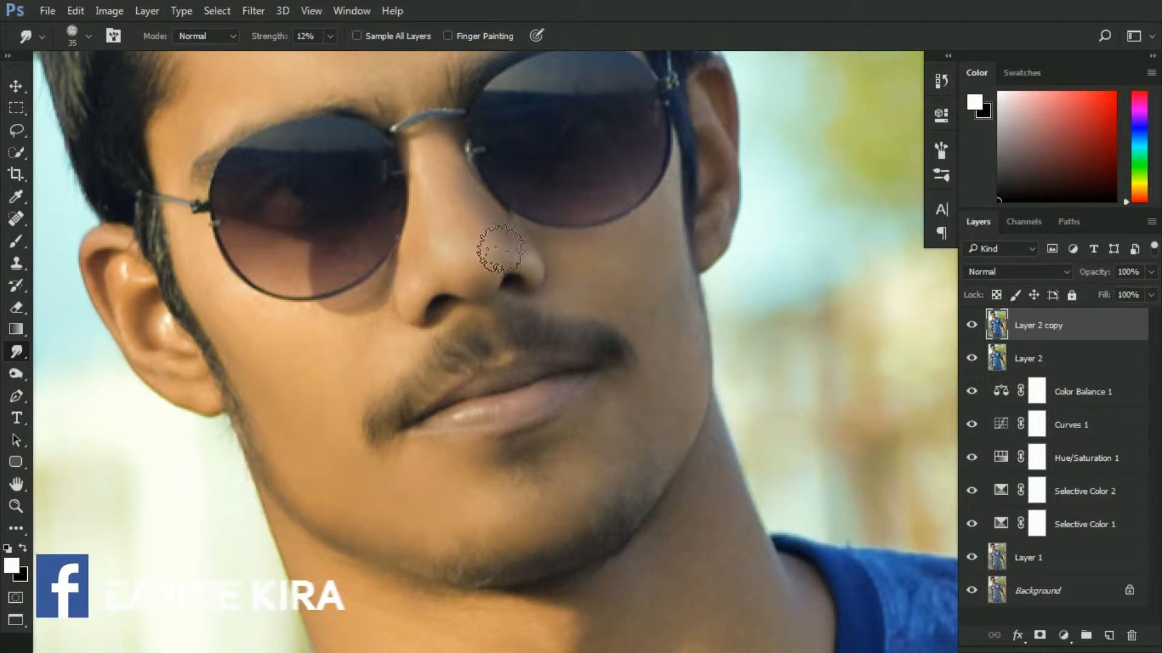
pyautogui.moveTo(672, 271)
pyautogui.mouseDown()
pyautogui.moveTo(664, 306)
pyautogui.moveTo(689, 307)
pyautogui.moveTo(692, 269)
pyautogui.moveTo(684, 309)
pyautogui.moveTo(631, 311)
pyautogui.moveTo(686, 355)
pyautogui.moveTo(703, 319)
pyautogui.moveTo(703, 408)
pyautogui.moveTo(718, 363)
pyautogui.moveTo(709, 338)
pyautogui.moveTo(660, 448)
pyautogui.moveTo(631, 455)
pyautogui.moveTo(611, 479)
pyautogui.moveTo(673, 441)
pyautogui.moveTo(699, 370)
pyautogui.moveTo(698, 305)
pyautogui.moveTo(711, 378)
pyautogui.mouseUp()
pyautogui.moveTo(523, 248)
pyautogui.mouseDown()
pyautogui.moveTo(503, 227)
pyautogui.moveTo(526, 258)
pyautogui.moveTo(493, 229)
pyautogui.moveTo(464, 267)
pyautogui.mouseUp()
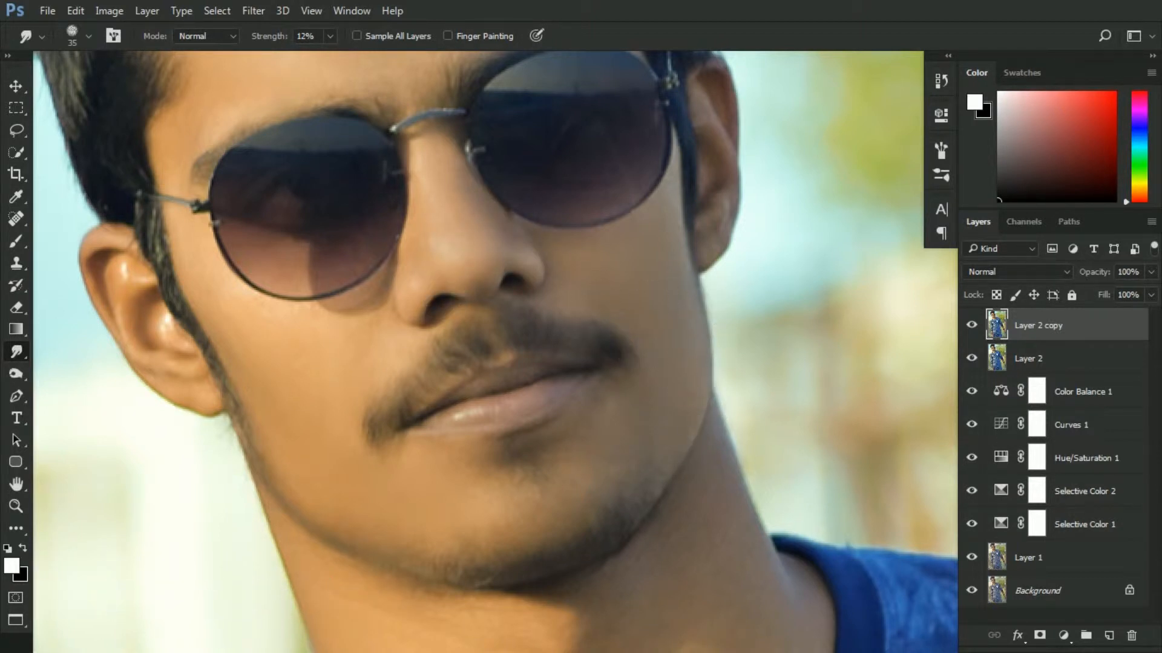
pyautogui.moveTo(586, 446); pyautogui.dragTo(669, 379)
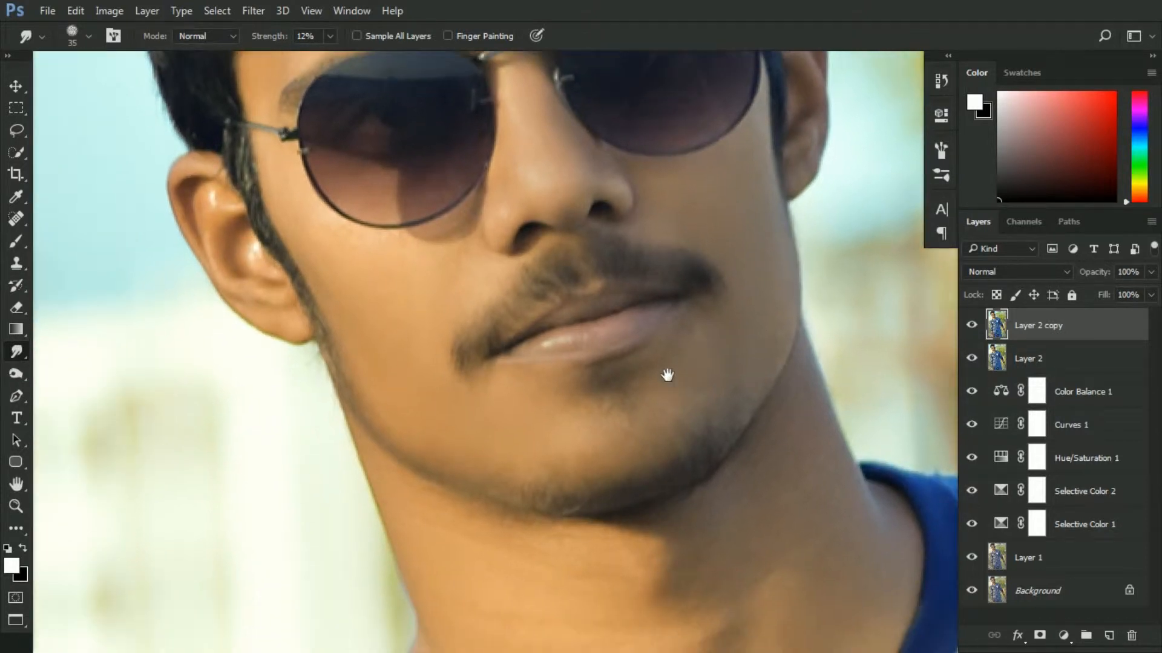
# Enlarge the Smudge brush to 60 and smooth the skin on the neck
pyautogui.moveTo(637, 536); pyautogui.dragTo(532, 321)
pyautogui.press(']')
pyautogui.press(']')
pyautogui.press(']')
pyautogui.press(']')
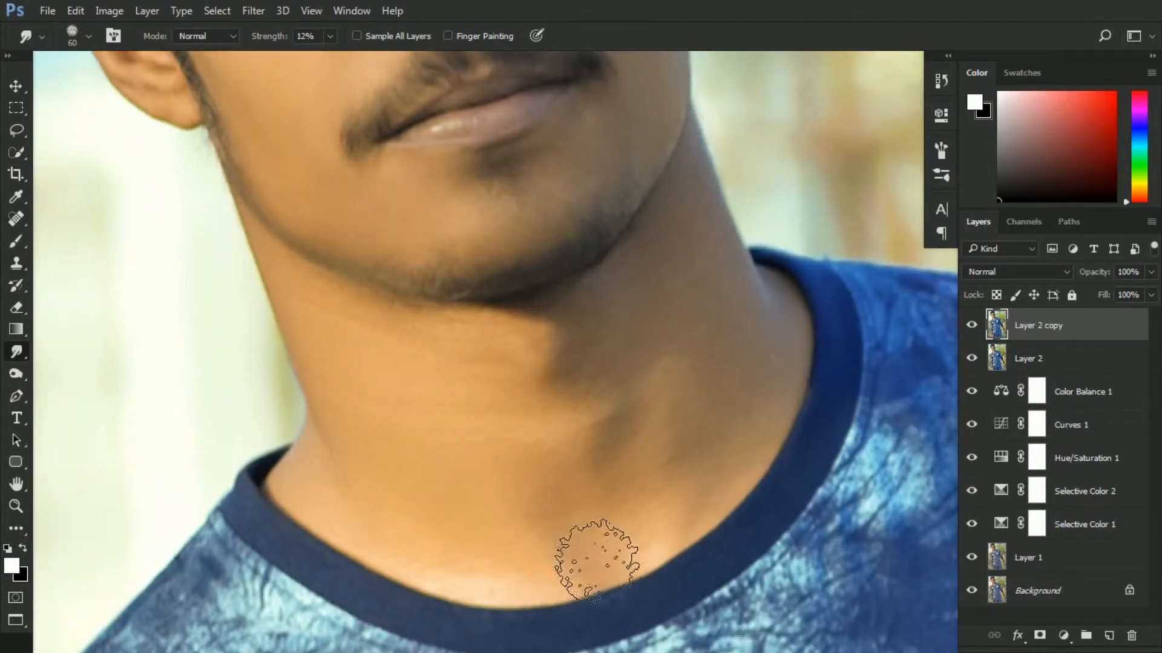
pyautogui.moveTo(715, 322)
pyautogui.mouseDown()
pyautogui.moveTo(705, 332)
pyautogui.moveTo(757, 329)
pyautogui.moveTo(769, 451)
pyautogui.moveTo(768, 350)
pyautogui.moveTo(755, 389)
pyautogui.moveTo(744, 332)
pyautogui.moveTo(702, 332)
pyautogui.mouseUp()
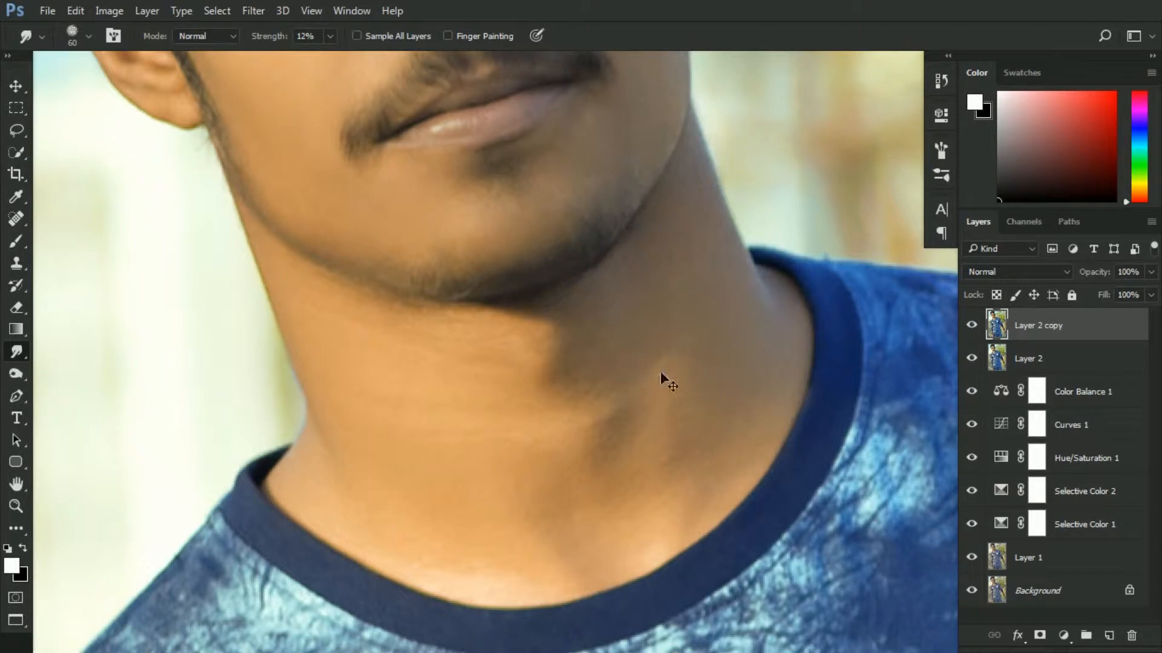
# Smooth the skin on the right forearm with the Smudge tool
pyautogui.hotkey('ctrl', '0')
pyautogui.hotkey('ctrl', '-')
pyautogui.moveTo(761, 581); pyautogui.dragTo(558, 431)
pyautogui.scroll(1, 547, 427)
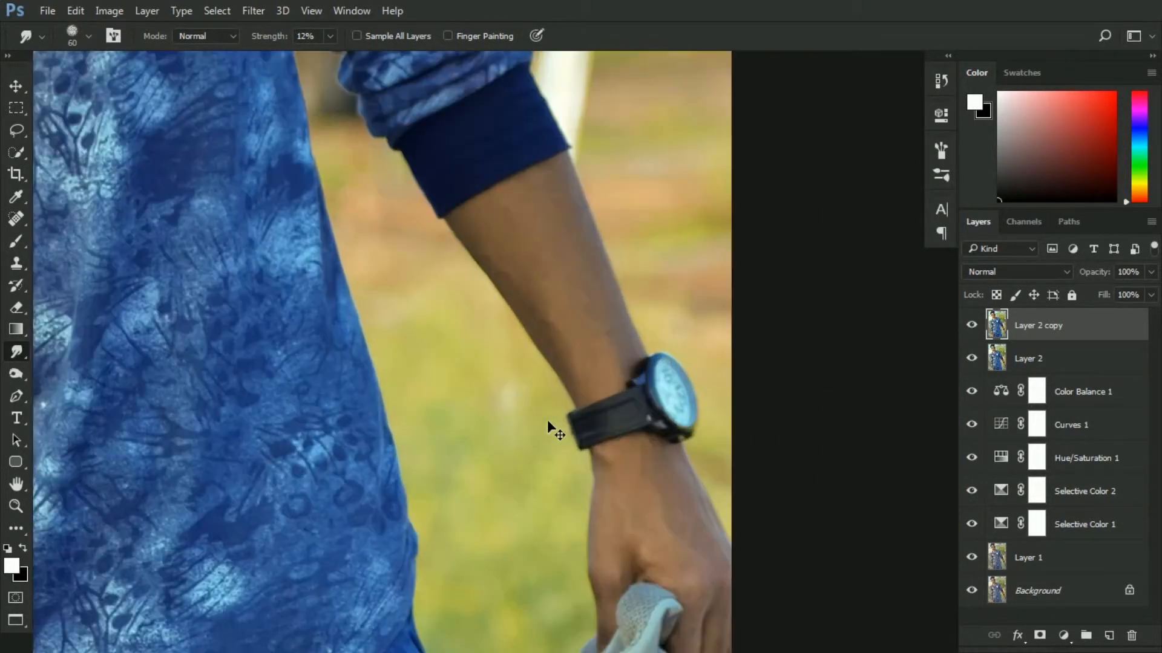
pyautogui.scroll(1, 526, 217)
pyautogui.moveTo(494, 197); pyautogui.dragTo(490, 278)
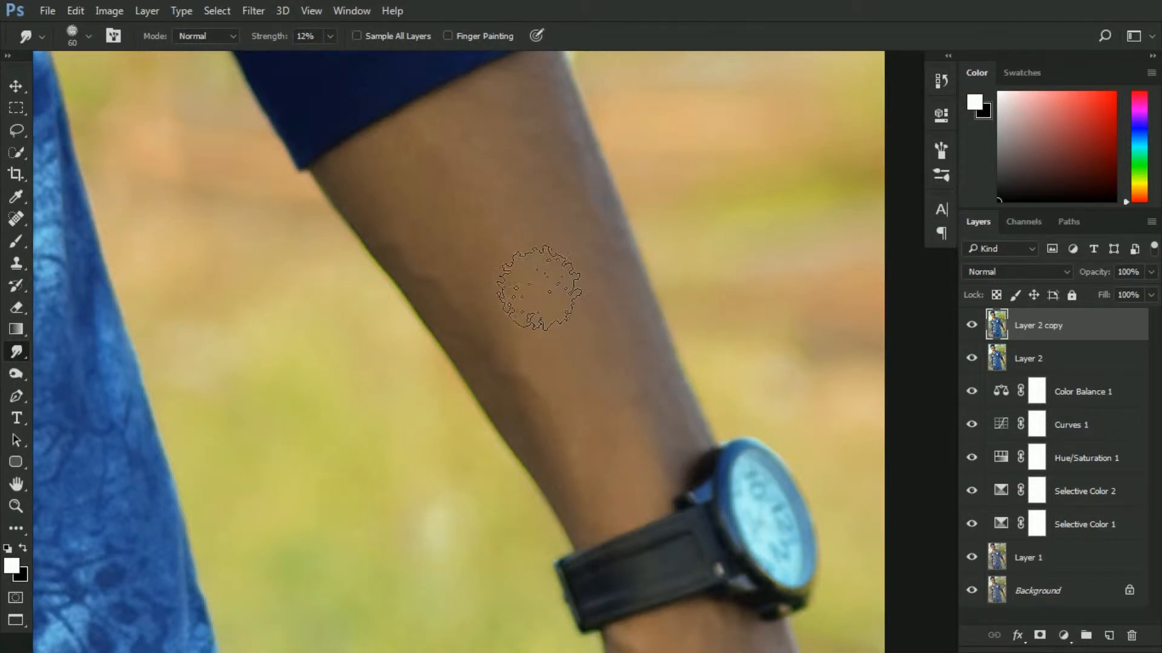
# Examine the forearms, wrist and hands for areas still needing smoothing
pyautogui.moveTo(628, 448); pyautogui.dragTo(552, 87)
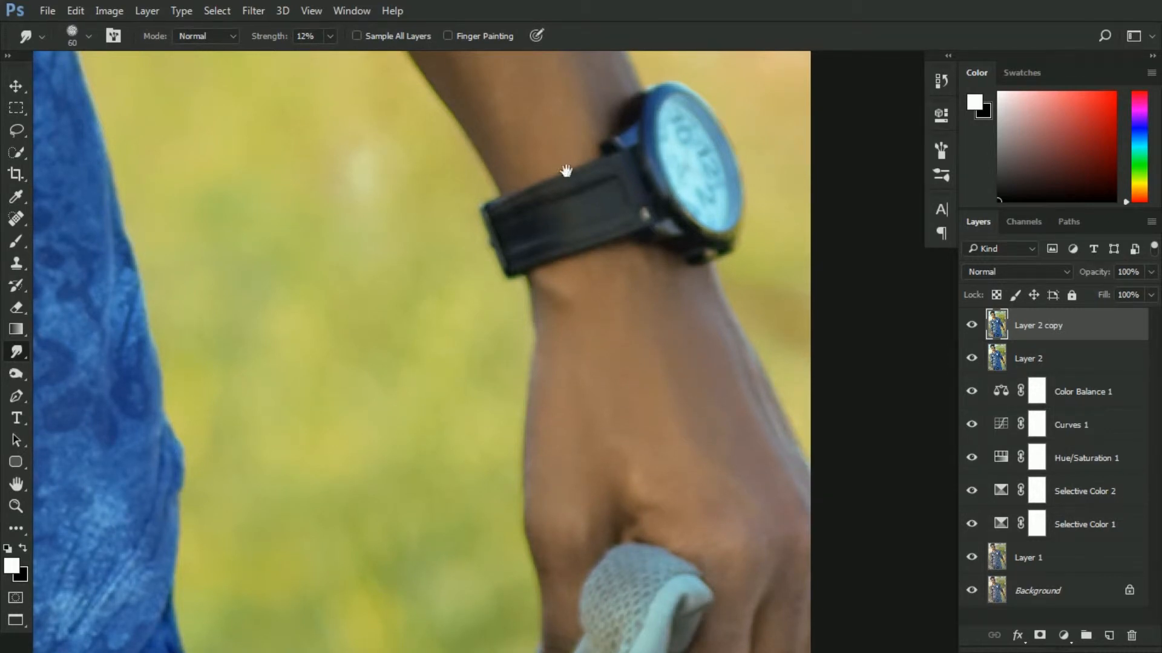
pyautogui.moveTo(440, 174)
pyautogui.mouseDown()
pyautogui.moveTo(456, 383)
pyautogui.moveTo(492, 550)
pyautogui.mouseUp()
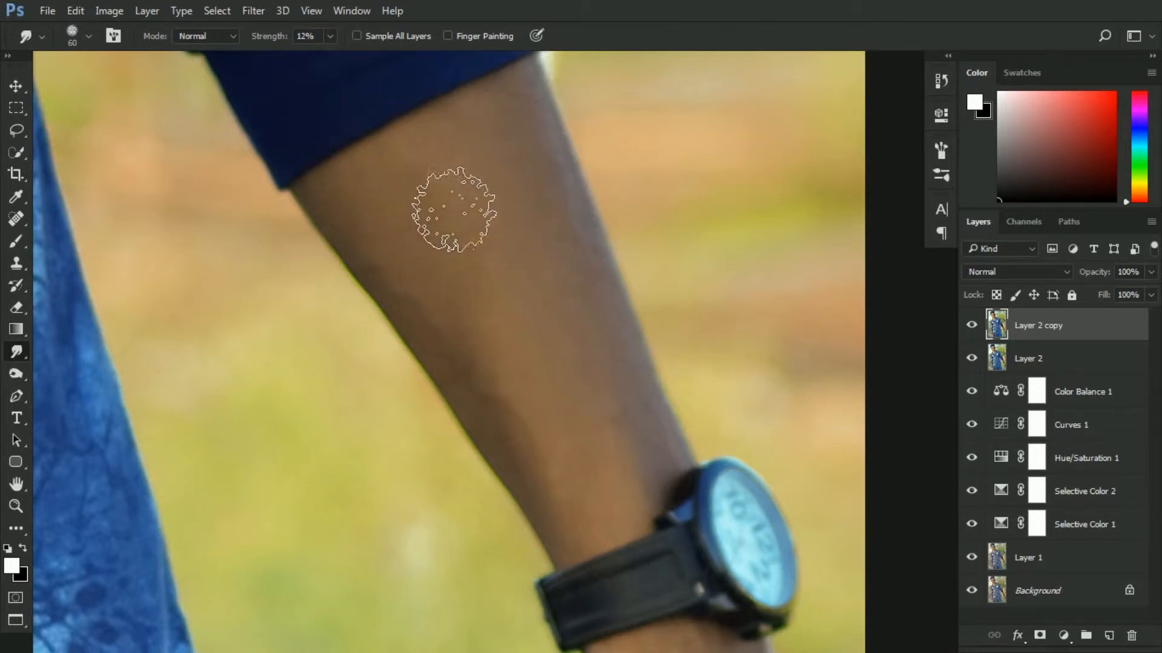
pyautogui.hotkey('ctrl', '+')
pyautogui.hotkey('ctrl', '-')
pyautogui.hotkey('ctrl', '-')
pyautogui.hotkey('ctrl', '-')
pyautogui.hotkey('ctrl', '-')
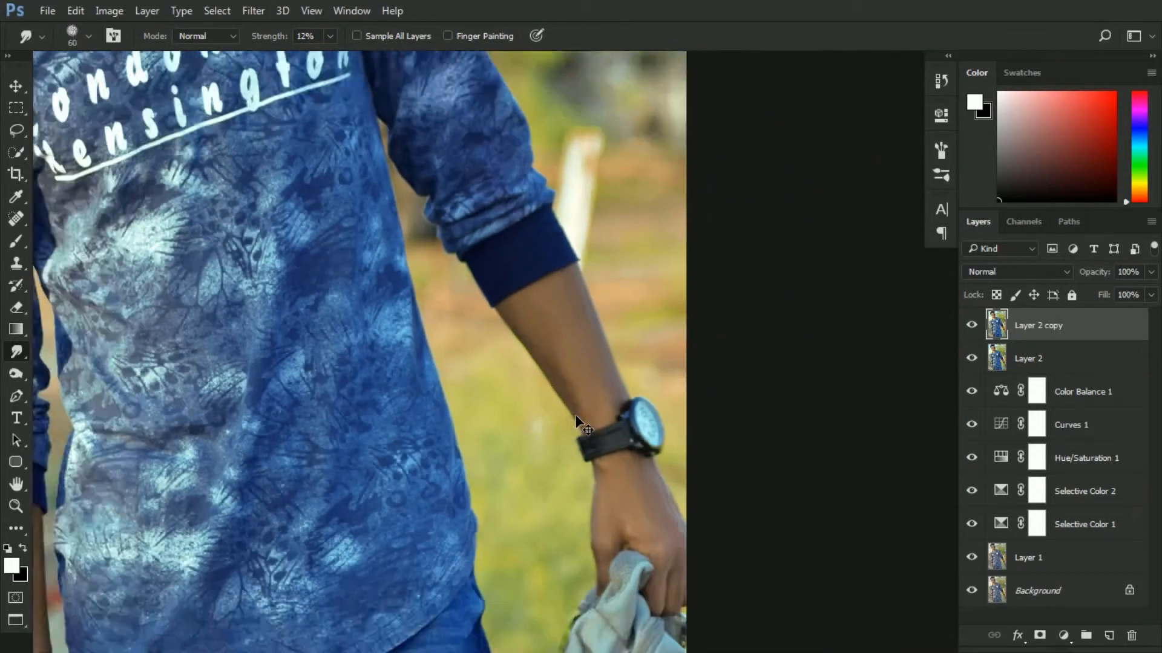
pyautogui.moveTo(593, 382); pyautogui.dragTo(752, 271)
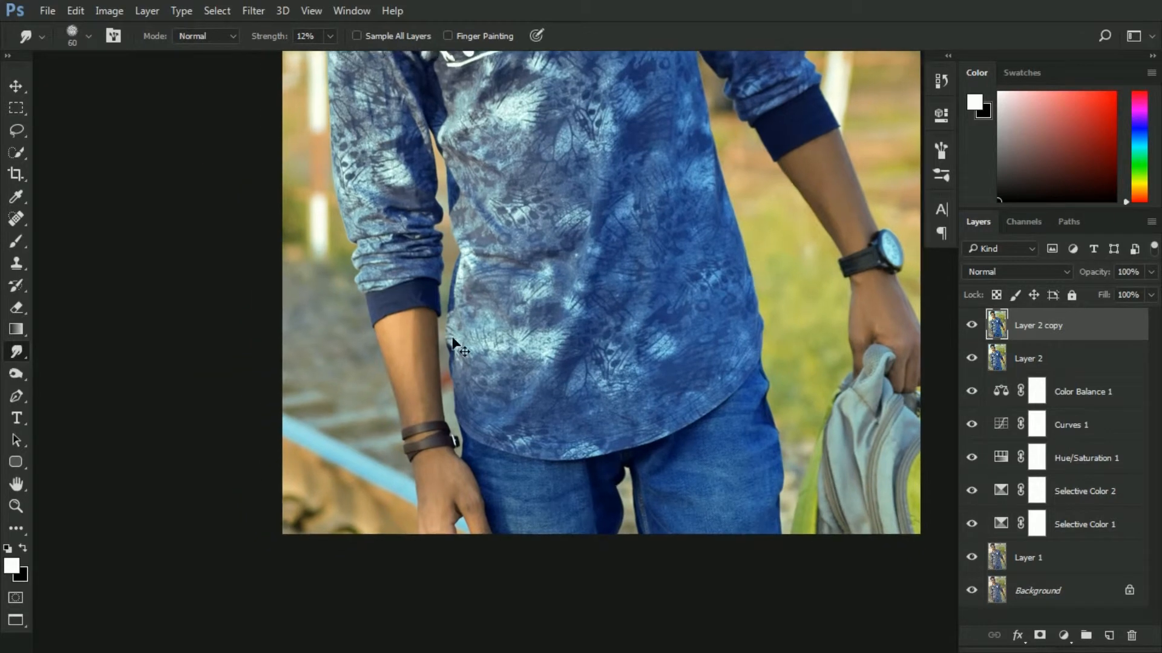
pyautogui.hotkey('ctrl', '+')
pyautogui.hotkey('ctrl', '+')
pyautogui.hotkey('ctrl', '+')
pyautogui.hotkey('ctrl', '+')
pyautogui.hotkey('ctrl', '+')
pyautogui.hotkey('ctrl', '+')
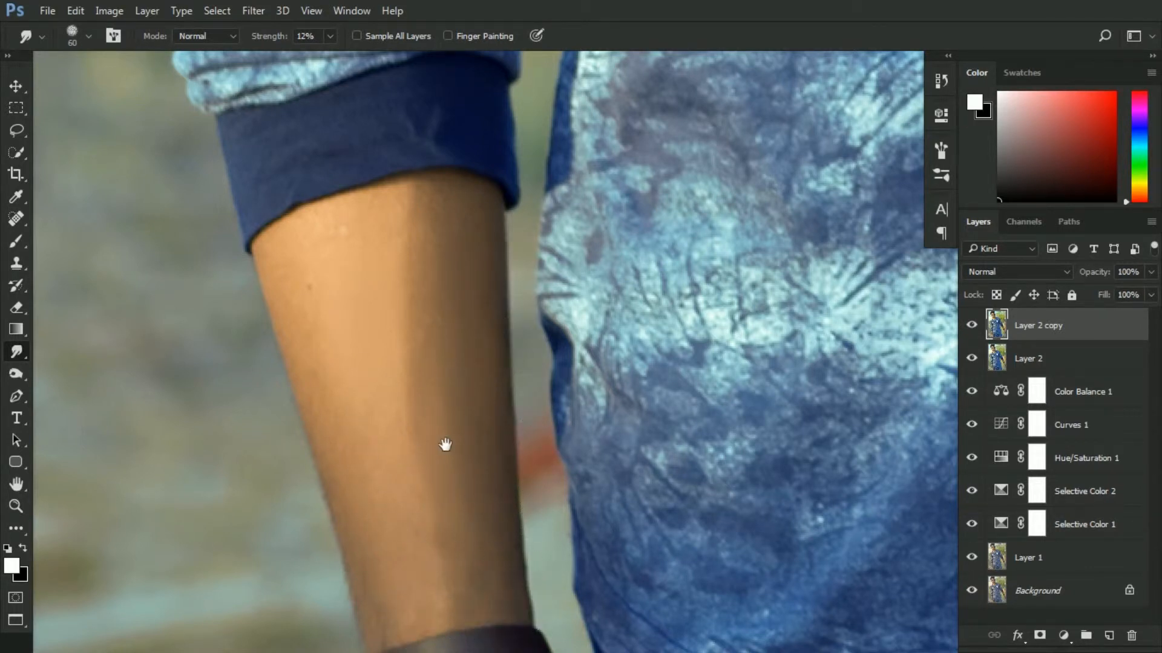
pyautogui.scroll(-10, 446, 446)
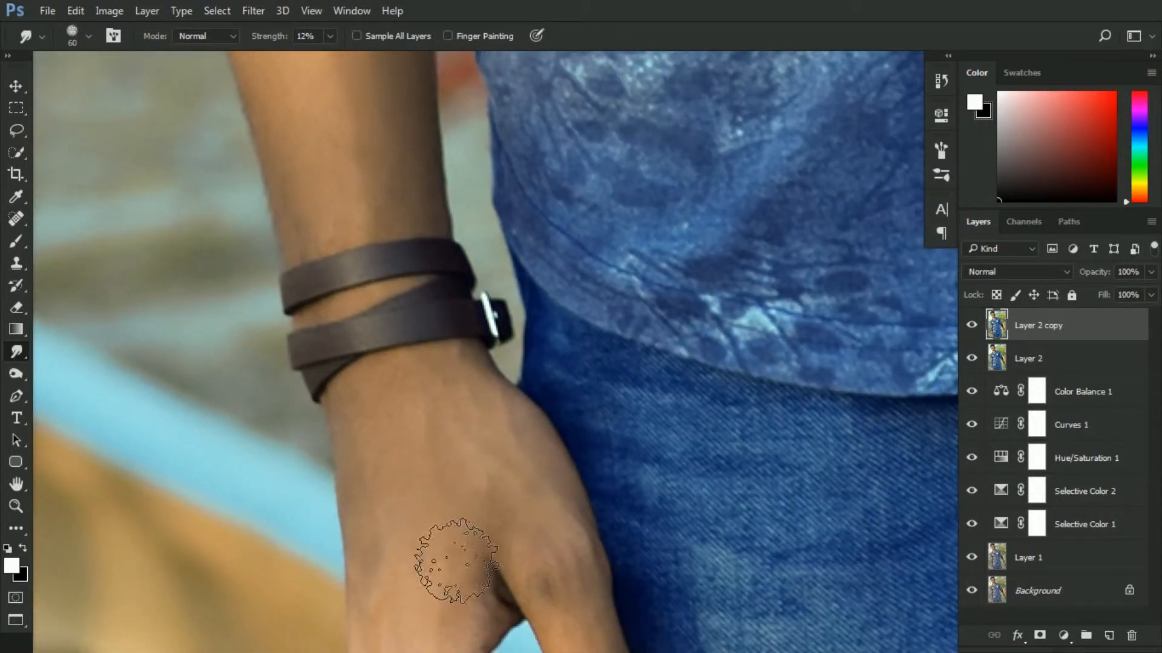
pyautogui.scroll(-4, 454, 557)
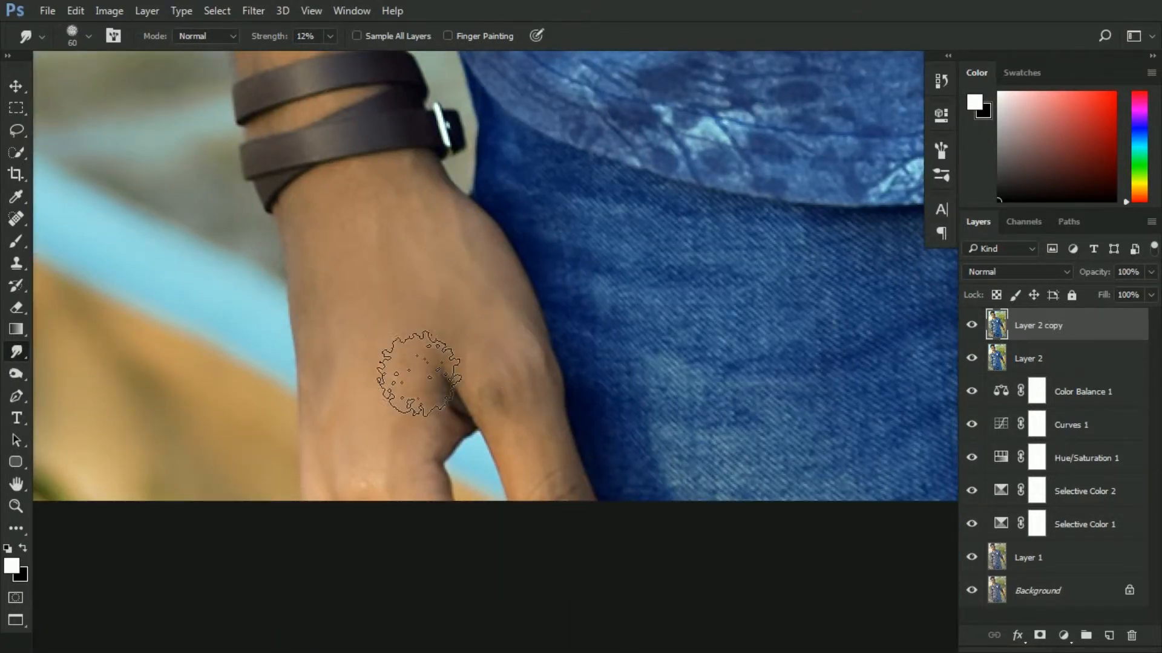
pyautogui.hotkey('ctrl', '-')
pyautogui.hotkey('ctrl', '-')
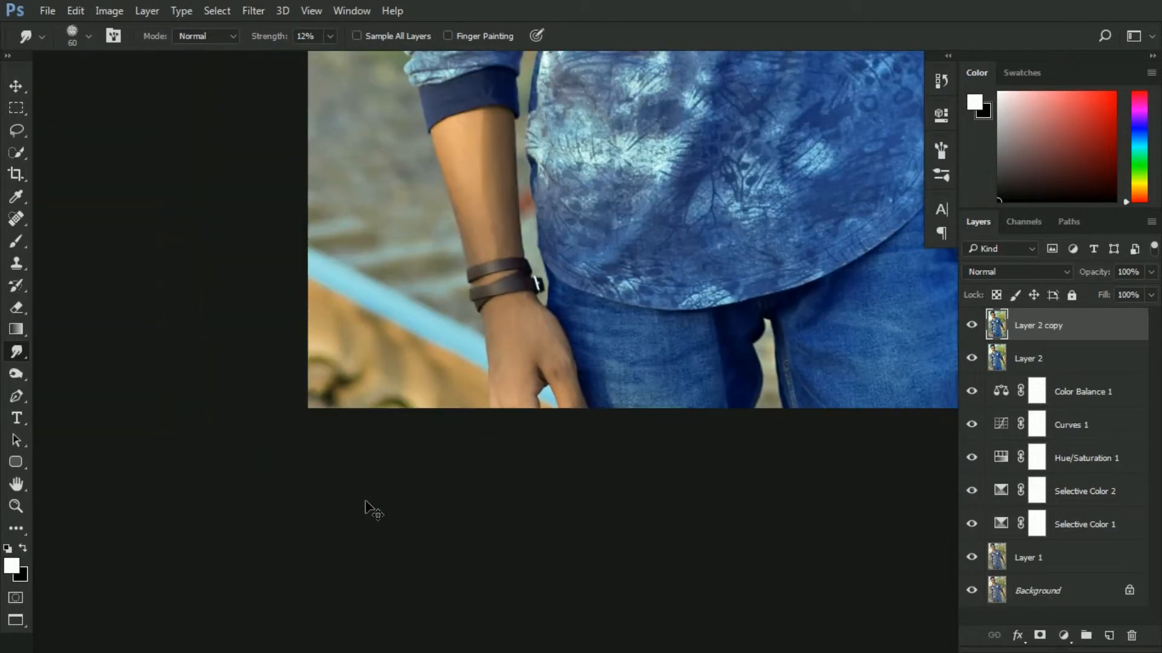
# Smooth the skin on the left wrist and hand with the Smudge tool
pyautogui.moveTo(640, 397); pyautogui.dragTo(368, 514)
pyautogui.moveTo(701, 374); pyautogui.dragTo(572, 540)
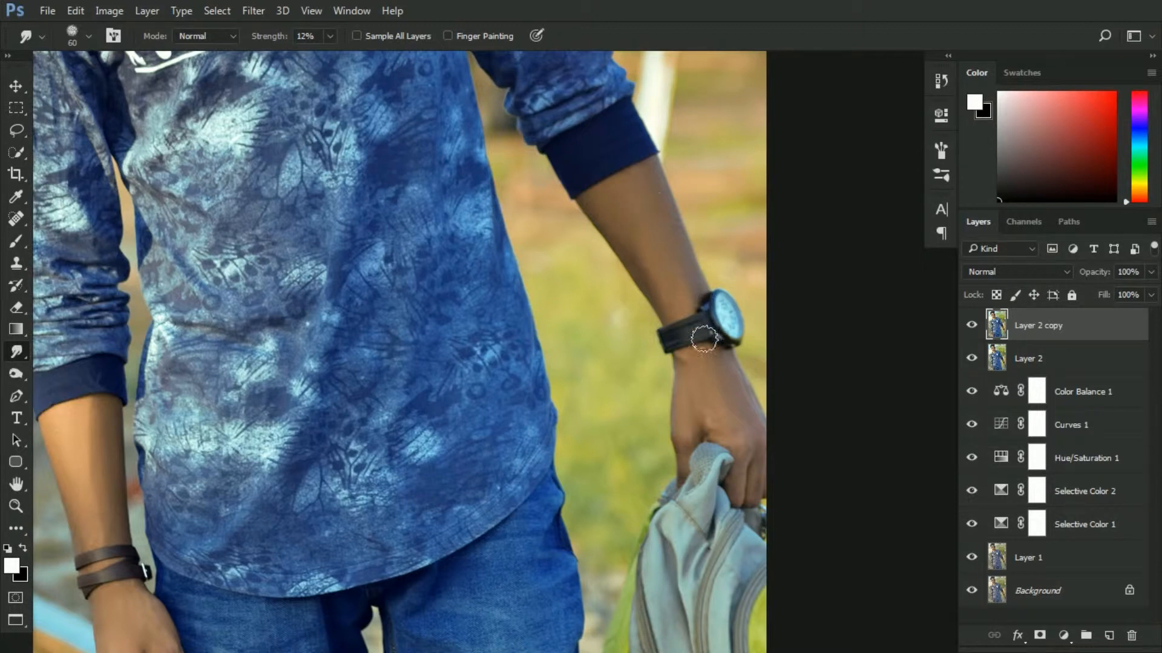
pyautogui.hotkey('ctrl', '-')
pyautogui.hotkey('ctrl', '-')
pyautogui.hotkey('ctrl', '-')
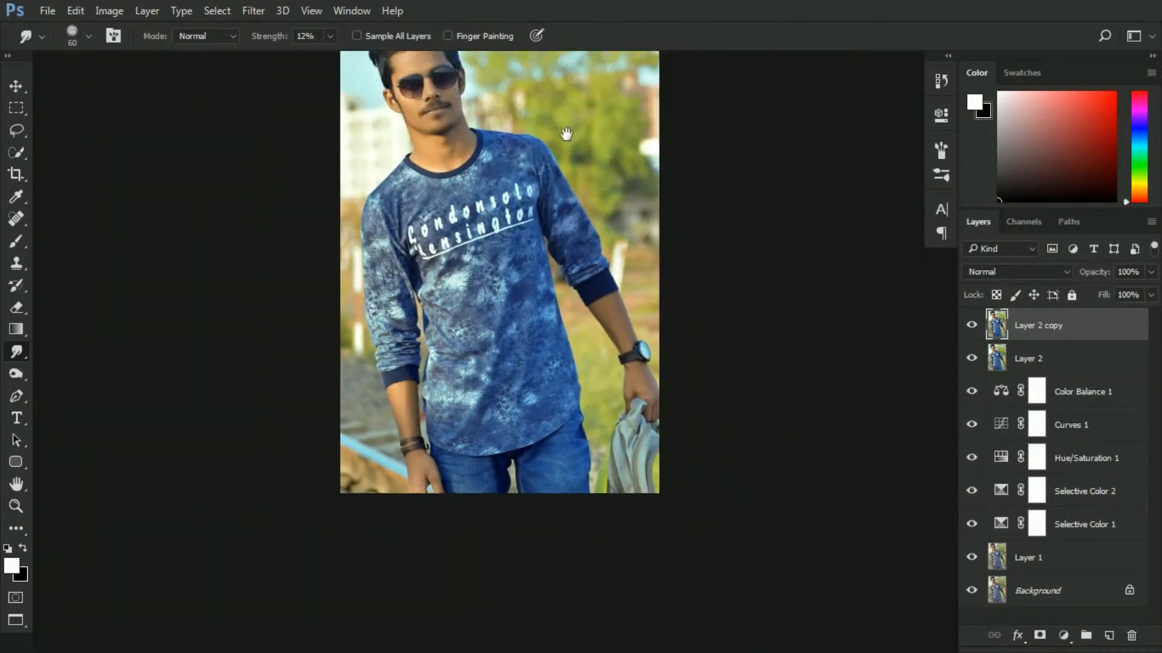
# Add a Selective Color adjustment layer and set the Yellows' Yellow value to -35
pyautogui.click(1063, 636)
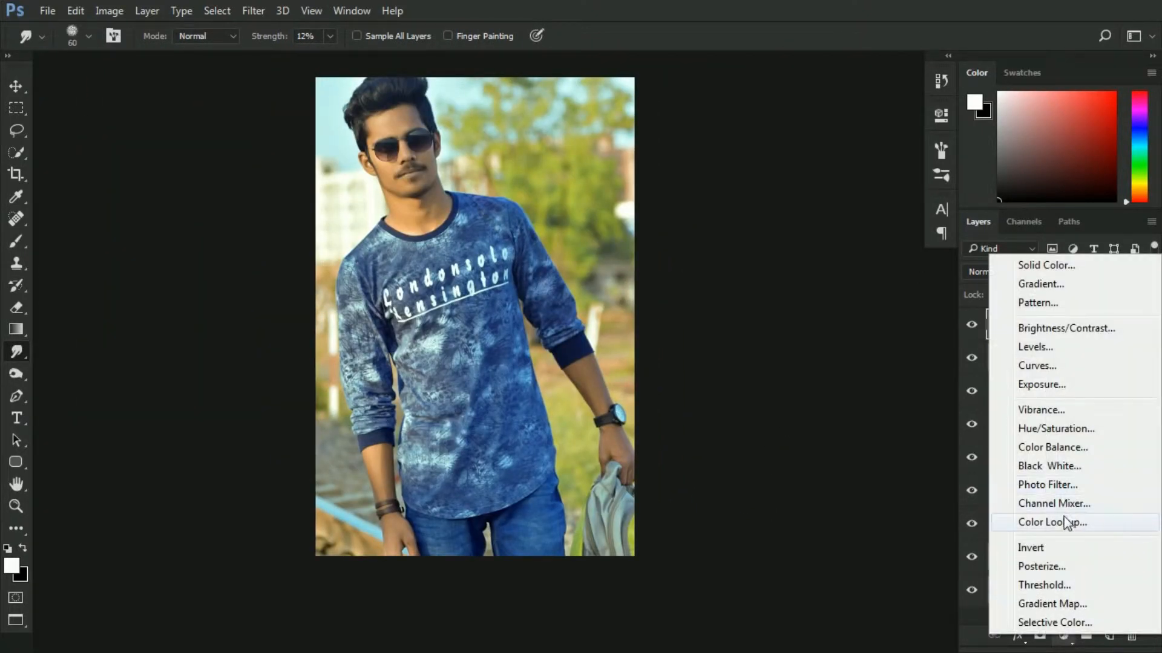
pyautogui.click(1063, 622)
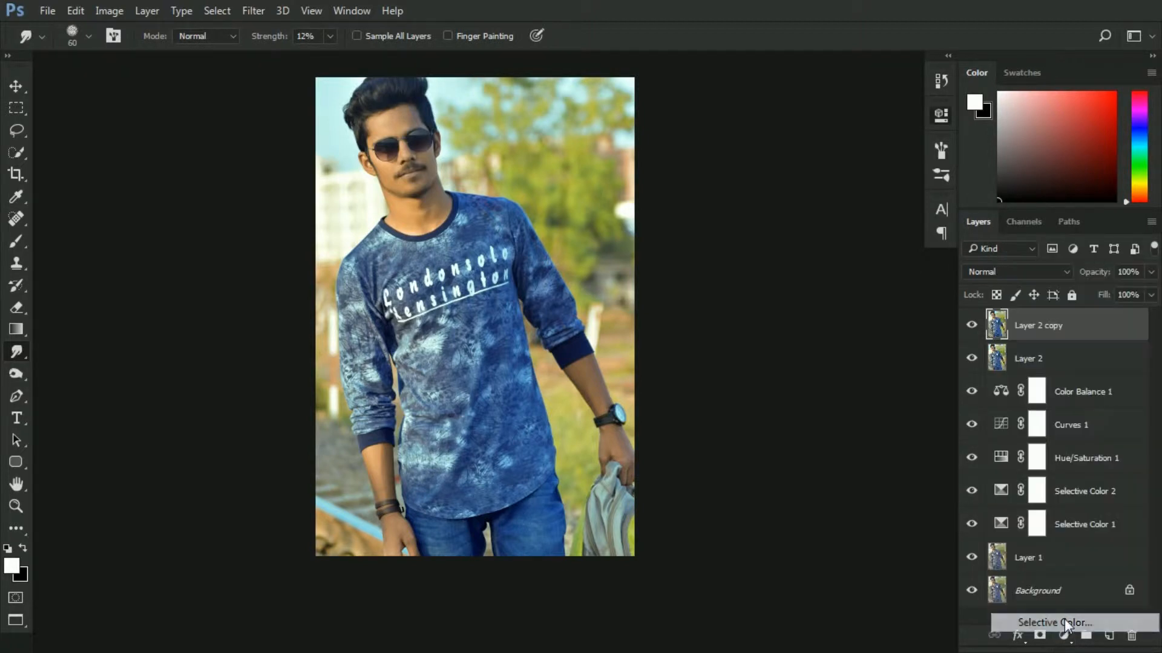
pyautogui.click(776, 180)
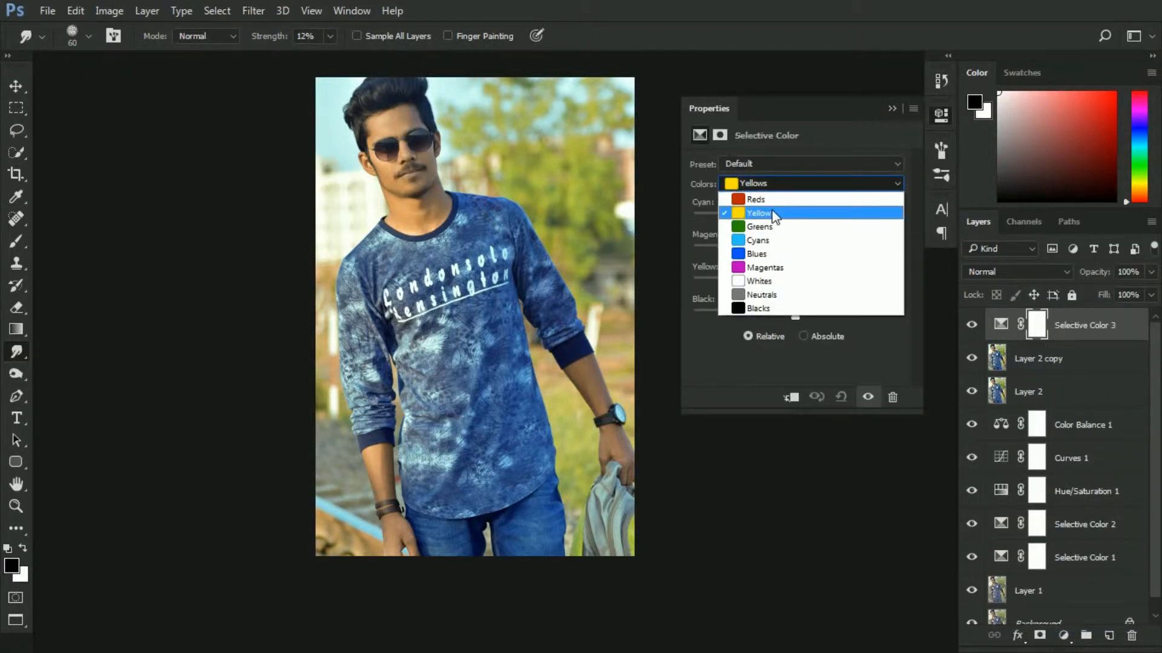
pyautogui.click(773, 213)
pyautogui.moveTo(753, 288); pyautogui.dragTo(757, 288)
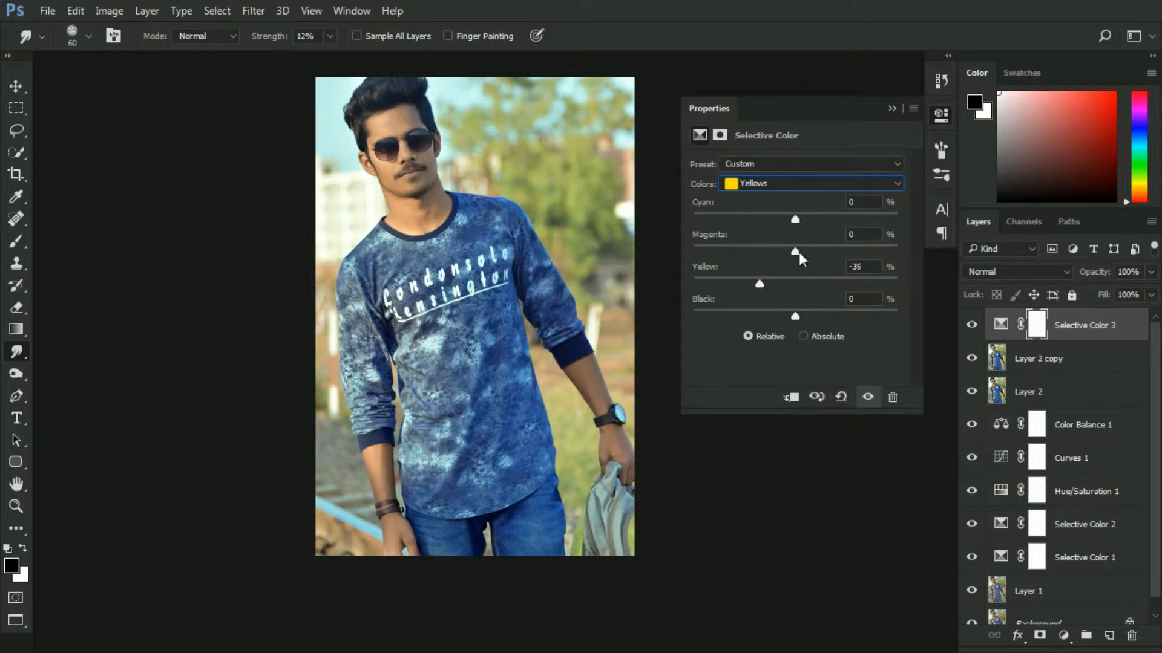
pyautogui.moveTo(835, 248); pyautogui.dragTo(790, 219)
pyautogui.moveTo(770, 312); pyautogui.dragTo(782, 311)
# Adjust the Reds in the new Selective Color layer, raising Magenta and lowering Yellow and Black
pyautogui.click(772, 183)
pyautogui.click(756, 199)
pyautogui.moveTo(791, 280); pyautogui.dragTo(790, 314)
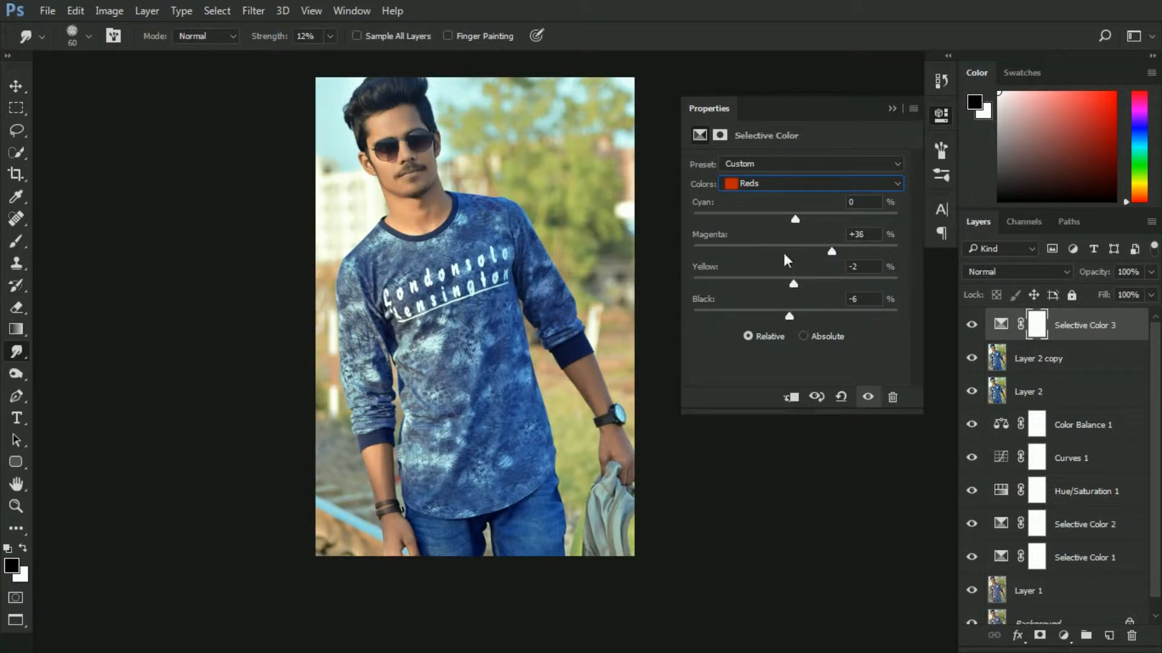
pyautogui.moveTo(786, 249); pyautogui.dragTo(820, 214)
pyautogui.click(889, 109)
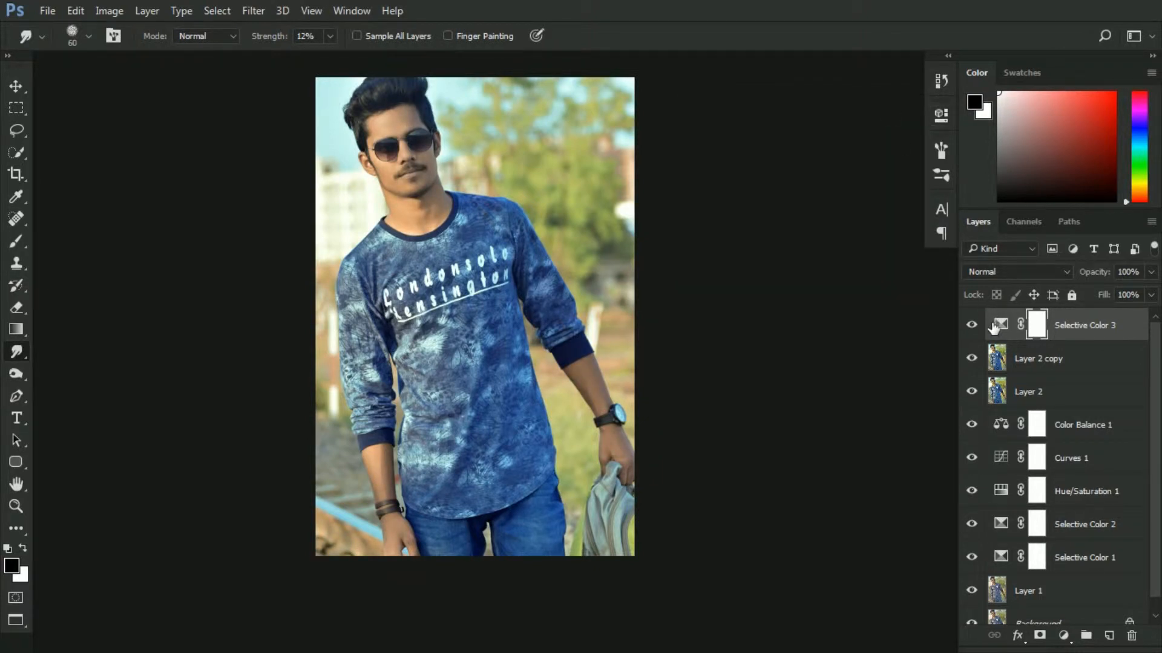
# Set the Selective Color 3 layer's opacity to 60%
pyautogui.moveTo(571, 283); pyautogui.dragTo(580, 336)
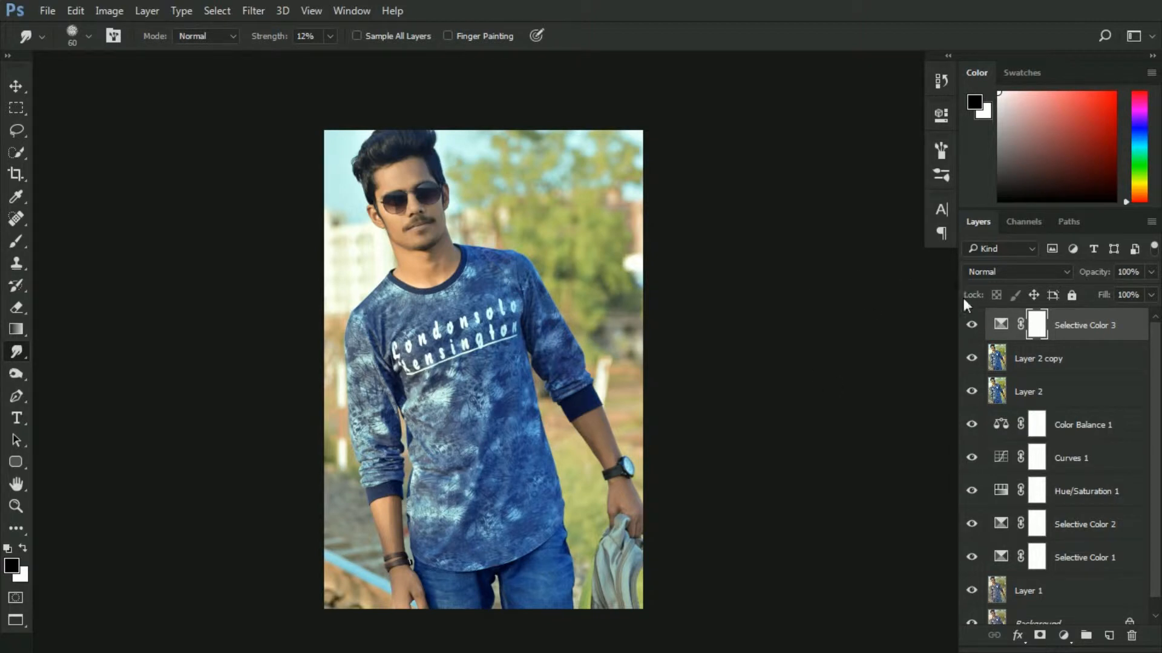
pyautogui.click(974, 326)
pyautogui.click(1143, 276)
pyautogui.write('60')
# Stamp all visible layers into a new merged layer at the top of the stack
pyautogui.click(16, 88)
pyautogui.click(334, 298)
pyautogui.click(1121, 330)
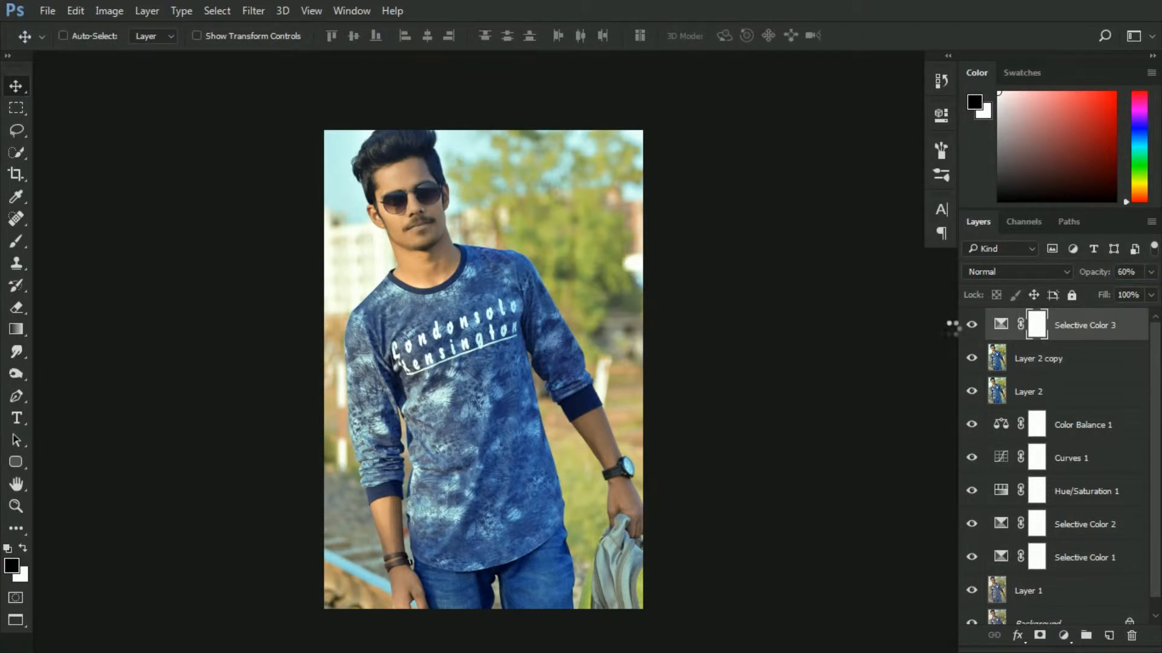
pyautogui.hotkey('ctrl', 'shift', 'alt', 'e')
pyautogui.moveTo(509, 319); pyautogui.dragTo(519, 305)
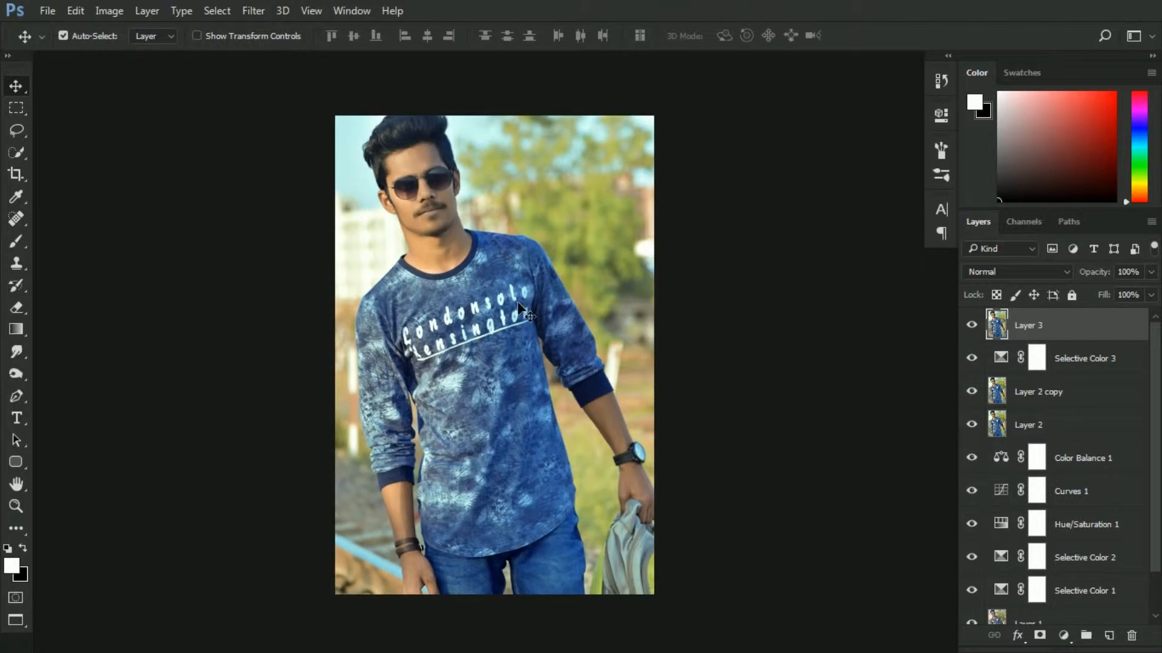
# Open the Camera Raw Filter and set Contrast +21, Highlights -37 and Shadows +19
pyautogui.click(254, 11)
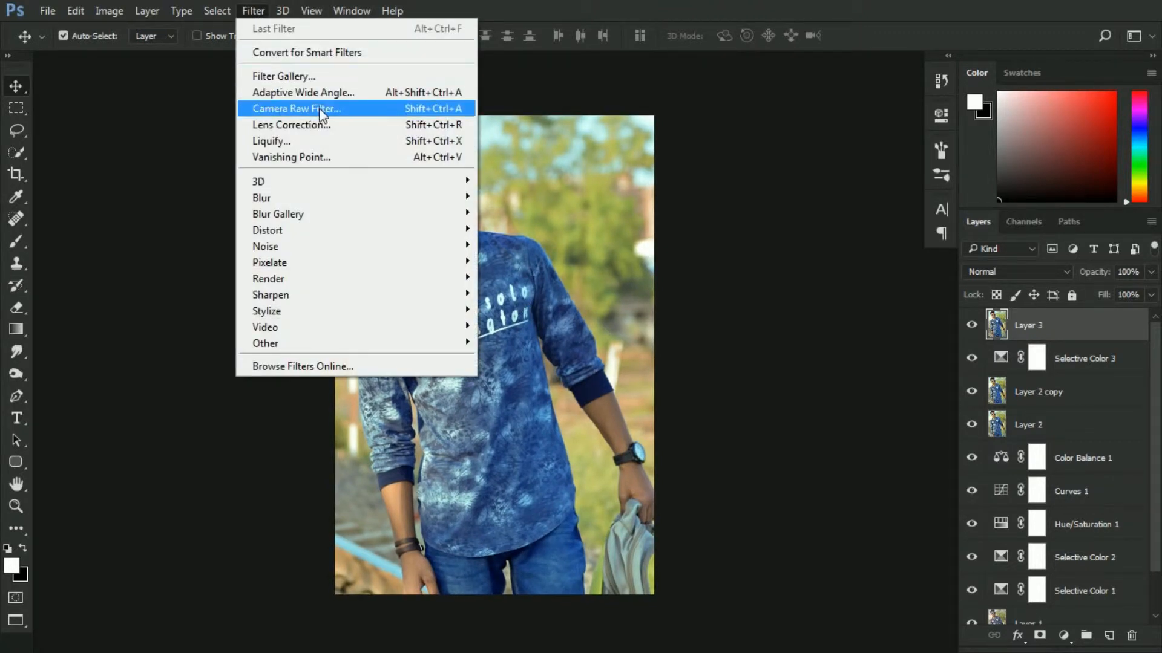
pyautogui.click(314, 107)
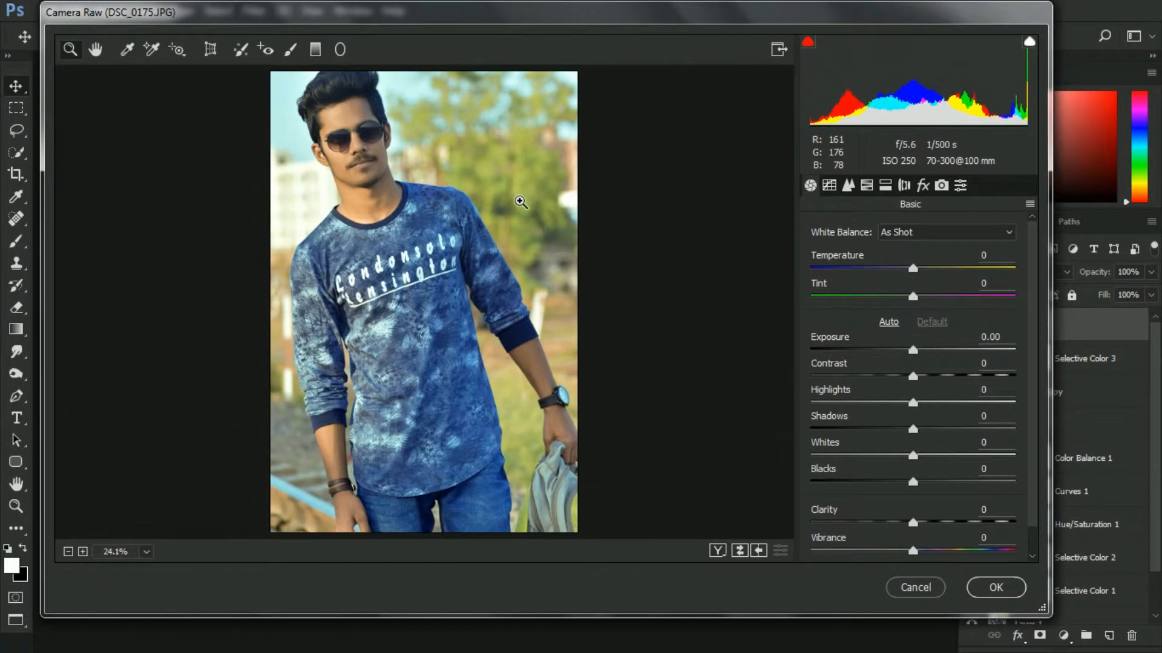
pyautogui.moveTo(913, 377); pyautogui.dragTo(932, 431)
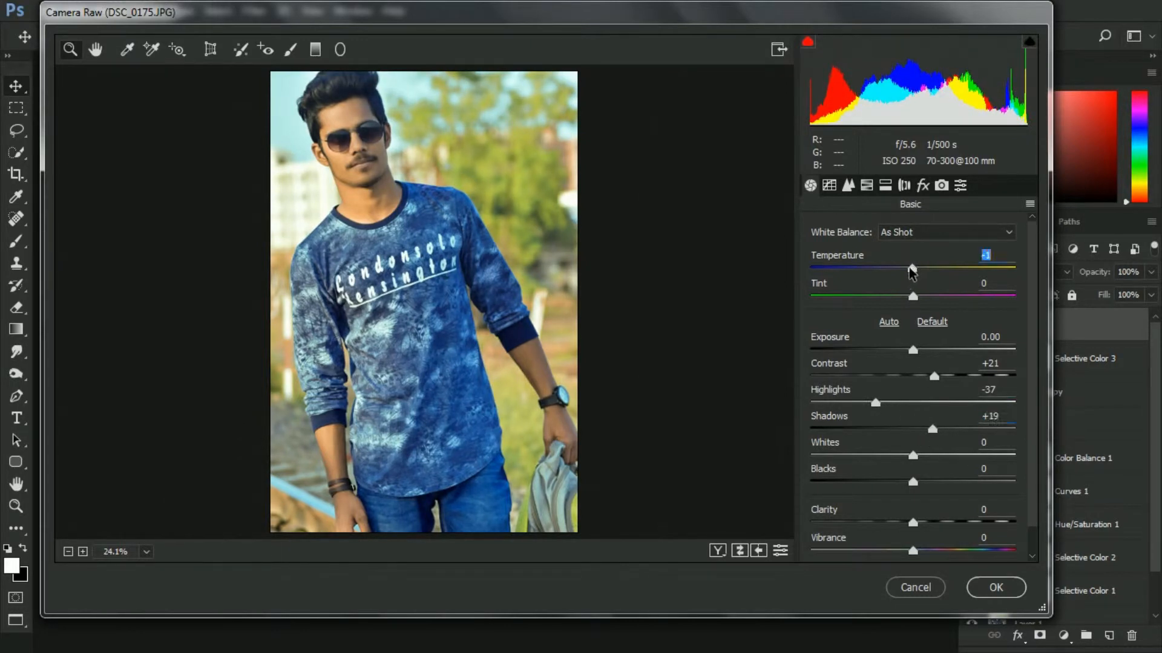
# Set Temperature -3, Tint +3, Whites -41, Blacks +9, Clarity +2, Vibrance +3 and Saturation +1 in the Basic panel
pyautogui.moveTo(912, 272); pyautogui.dragTo(918, 299)
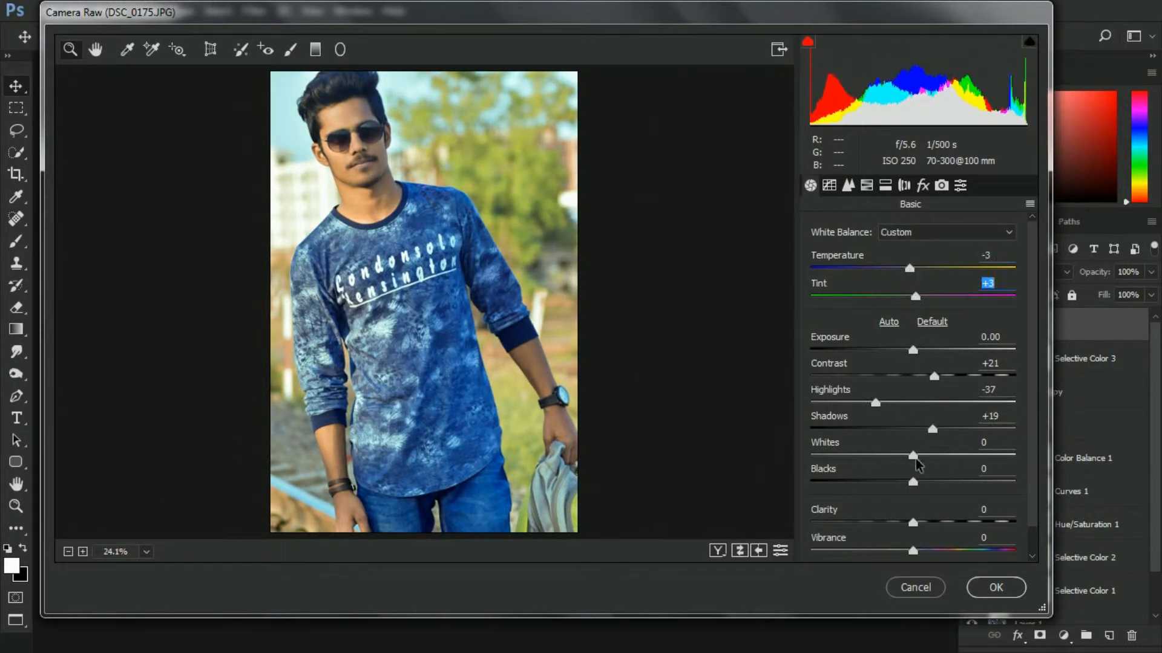
pyautogui.moveTo(916, 461); pyautogui.dragTo(925, 486)
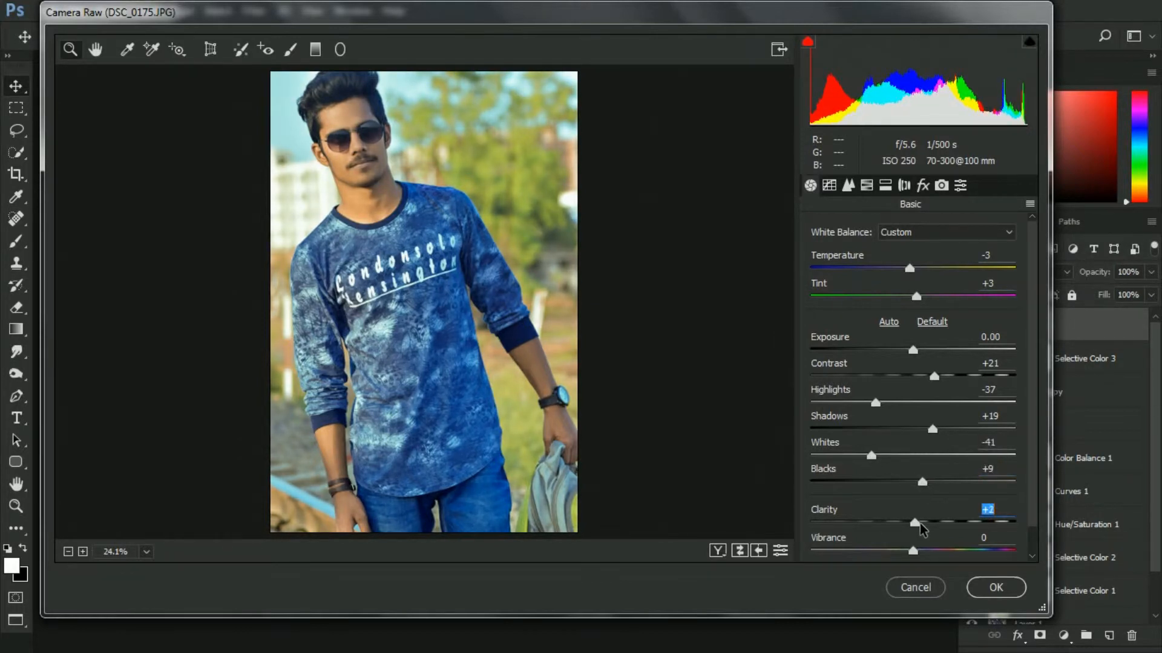
pyautogui.scroll(-1, 1036, 550)
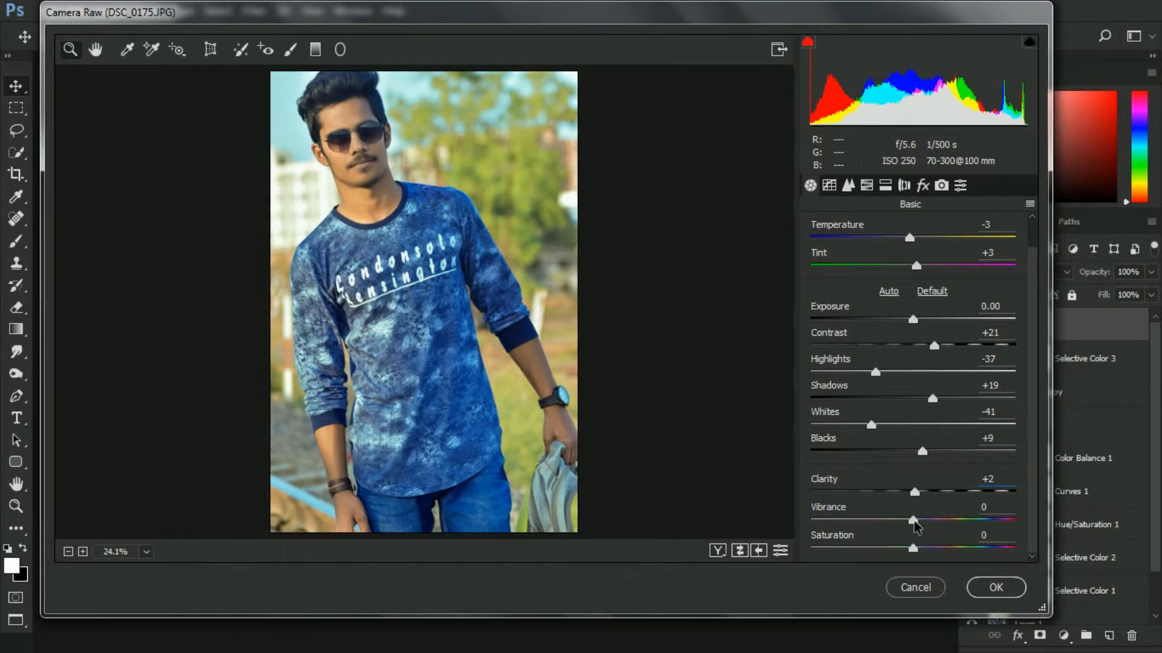
pyautogui.moveTo(915, 521); pyautogui.dragTo(915, 548)
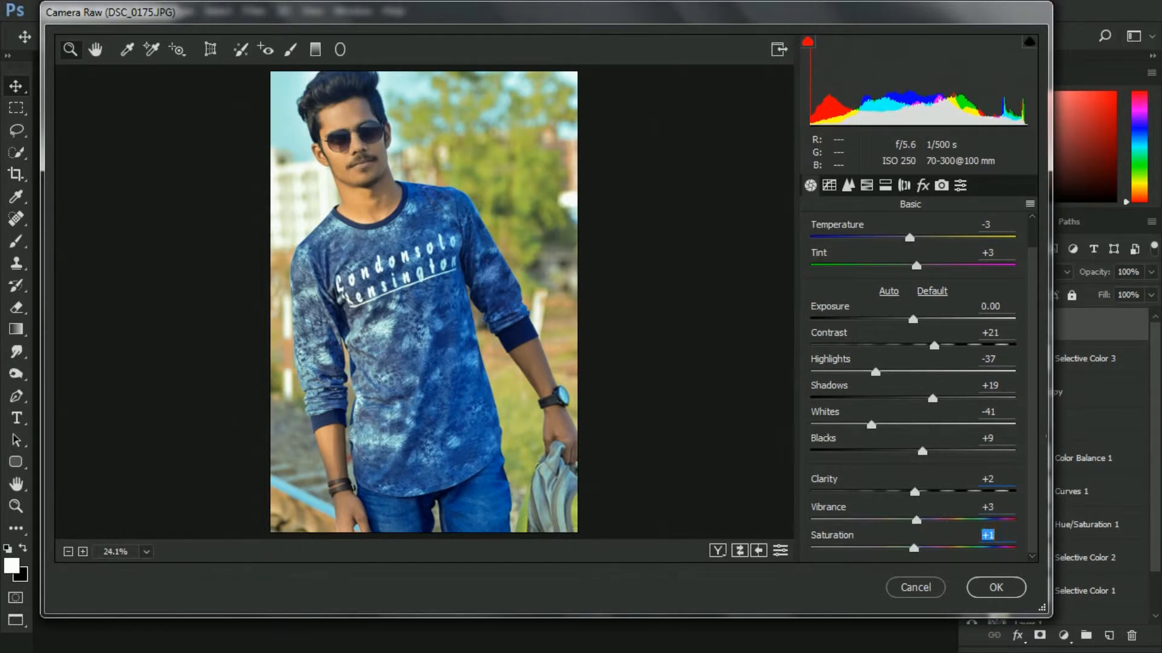
pyautogui.click(829, 186)
pyautogui.moveTo(913, 504); pyautogui.dragTo(917, 548)
pyautogui.scroll(-1, 1033, 545)
pyautogui.click(809, 188)
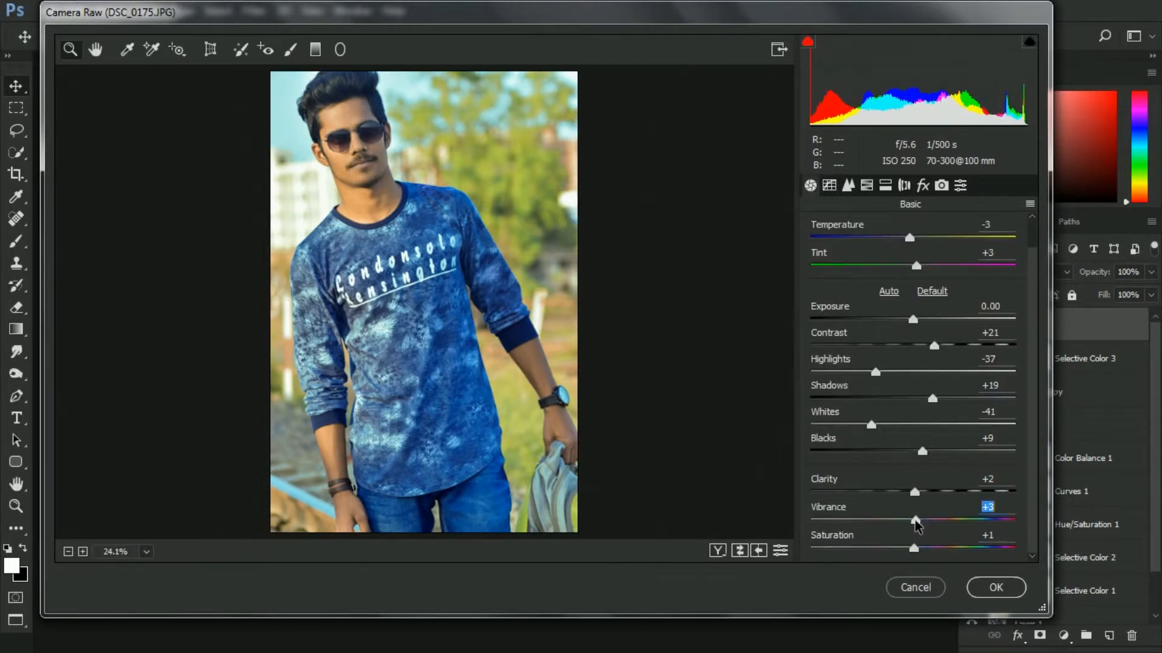
# Set the Detail sharpening Amount to 24 and noise reduction Luminance to 32
pyautogui.click(848, 185)
pyautogui.moveTo(811, 254); pyautogui.dragTo(841, 256)
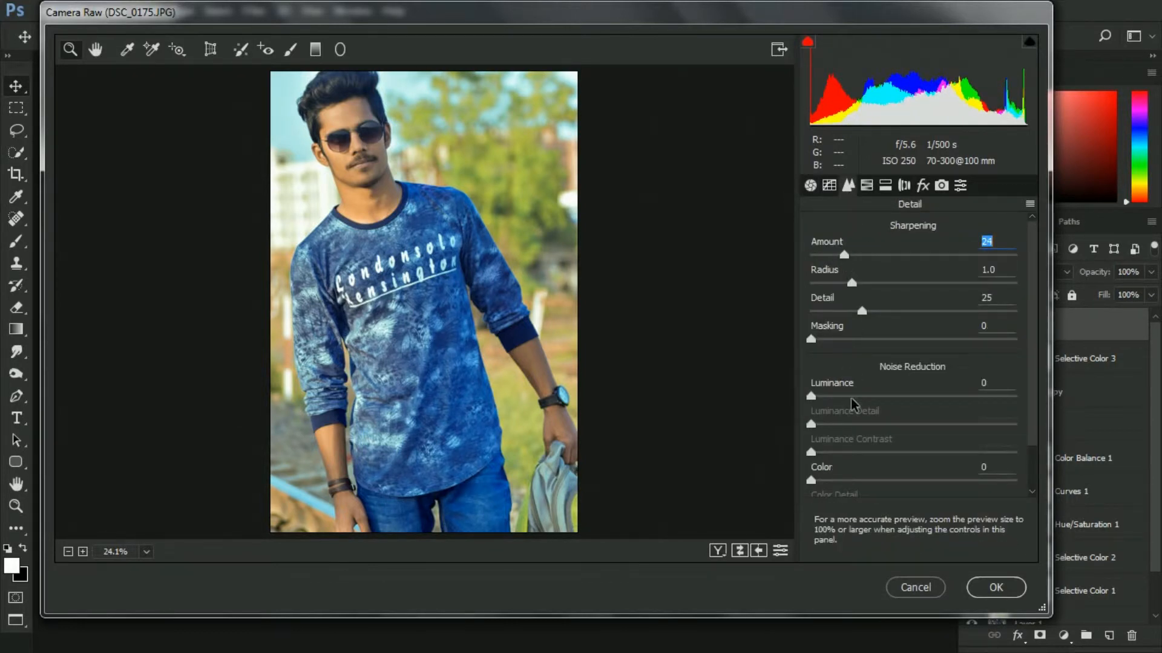
pyautogui.moveTo(850, 398); pyautogui.dragTo(876, 397)
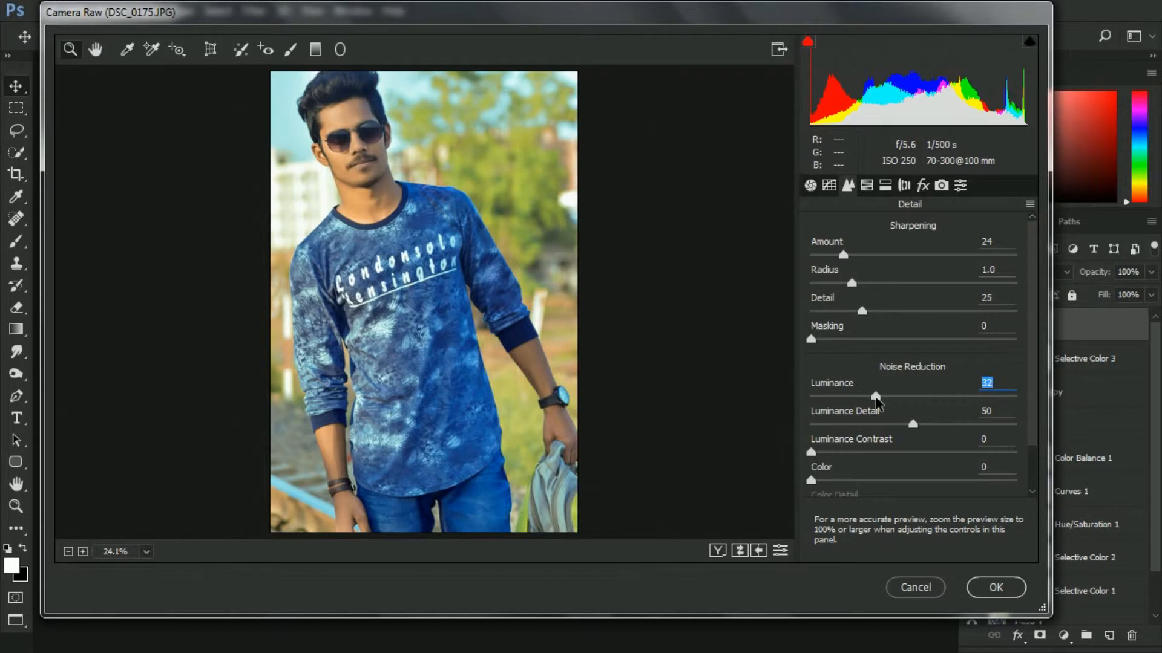
# In HSL Hue, set Greens to -100, Yellows to -23 and Blues to -17
pyautogui.click(866, 185)
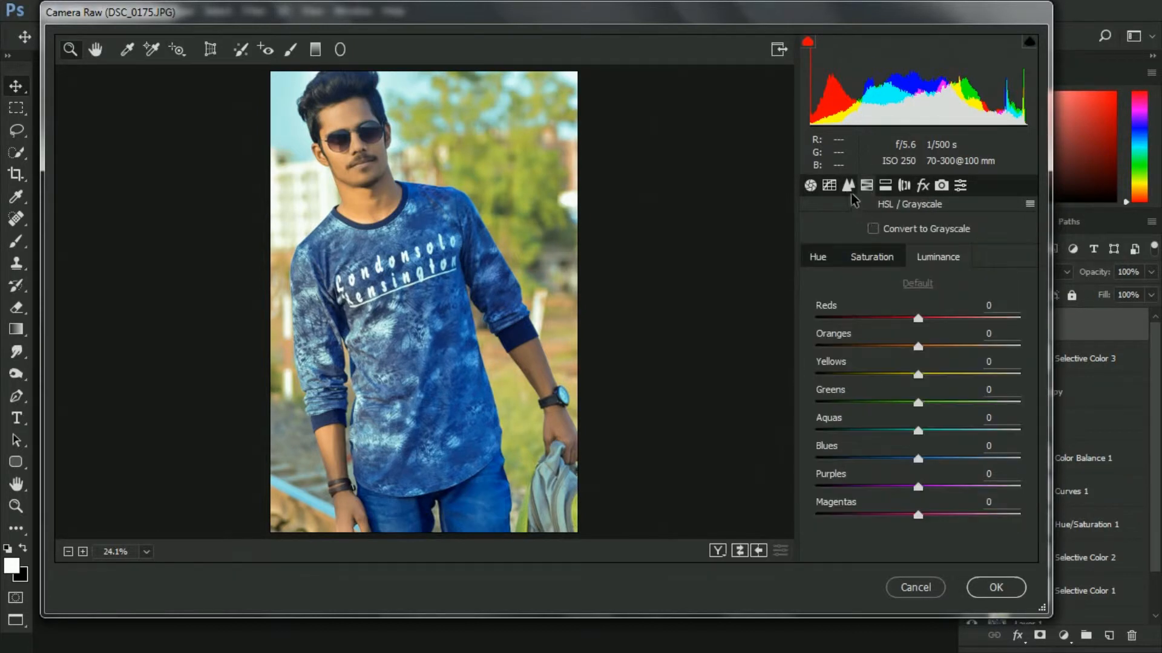
pyautogui.click(828, 262)
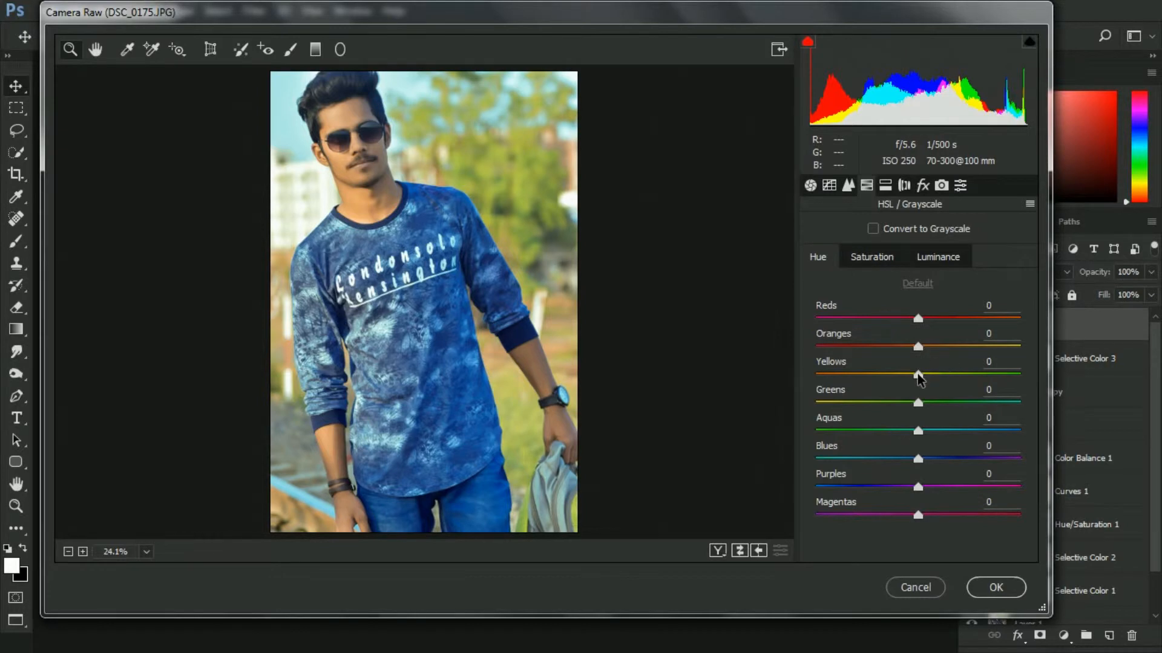
pyautogui.moveTo(921, 403); pyautogui.dragTo(804, 409)
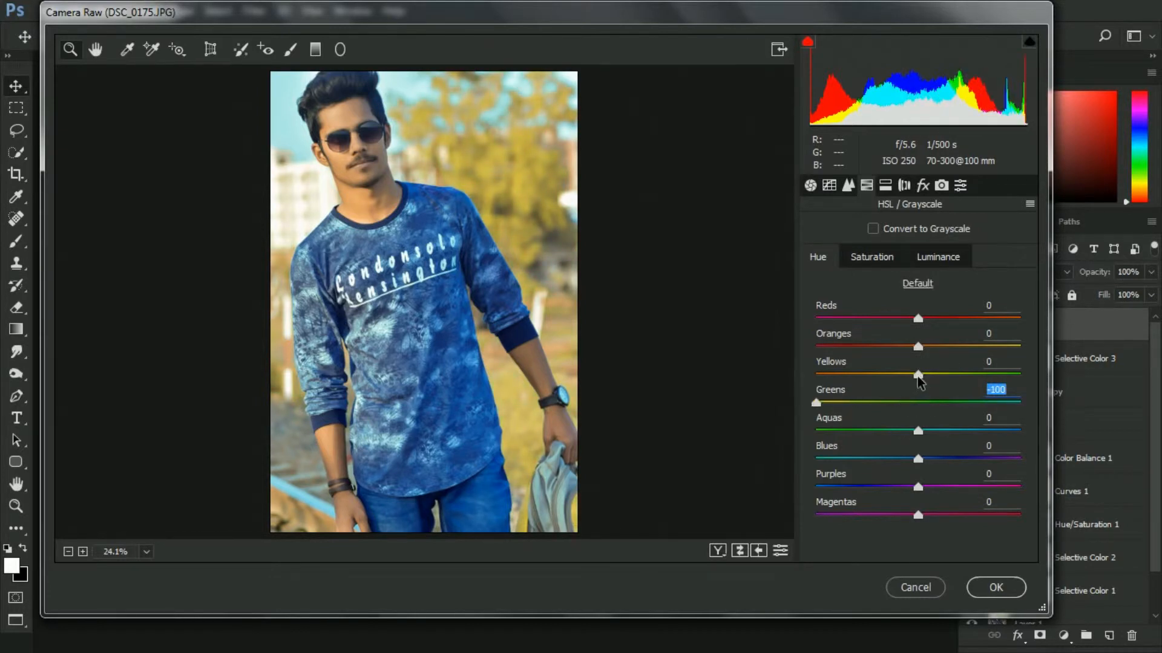
pyautogui.moveTo(908, 378); pyautogui.dragTo(896, 378)
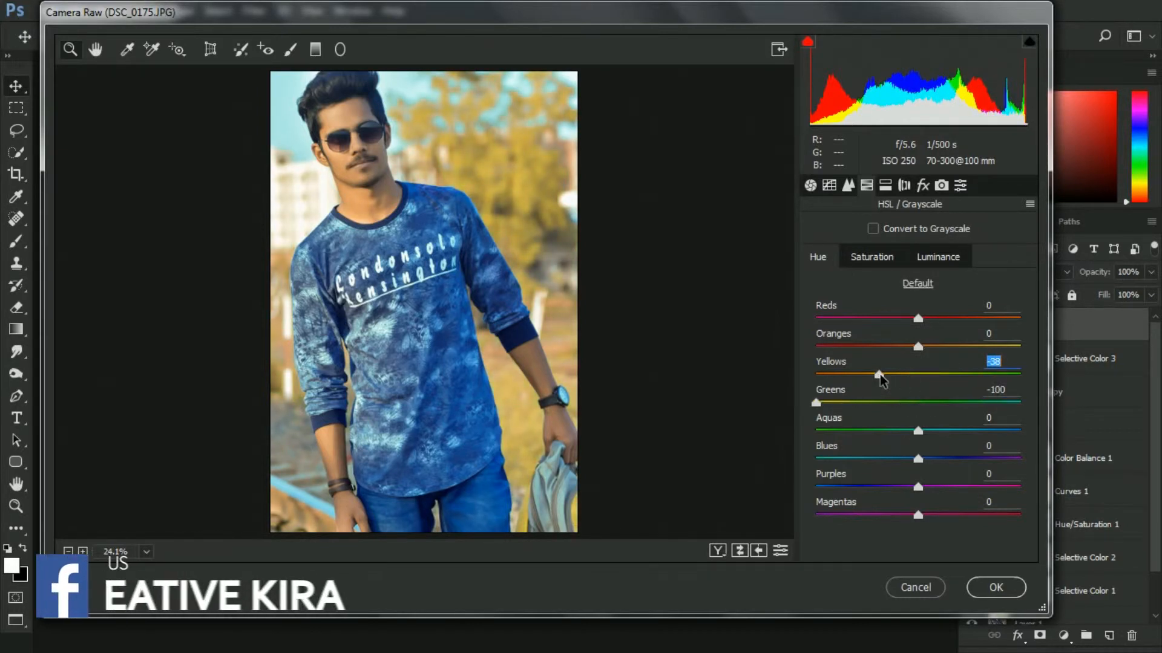
pyautogui.moveTo(917, 459); pyautogui.dragTo(901, 461)
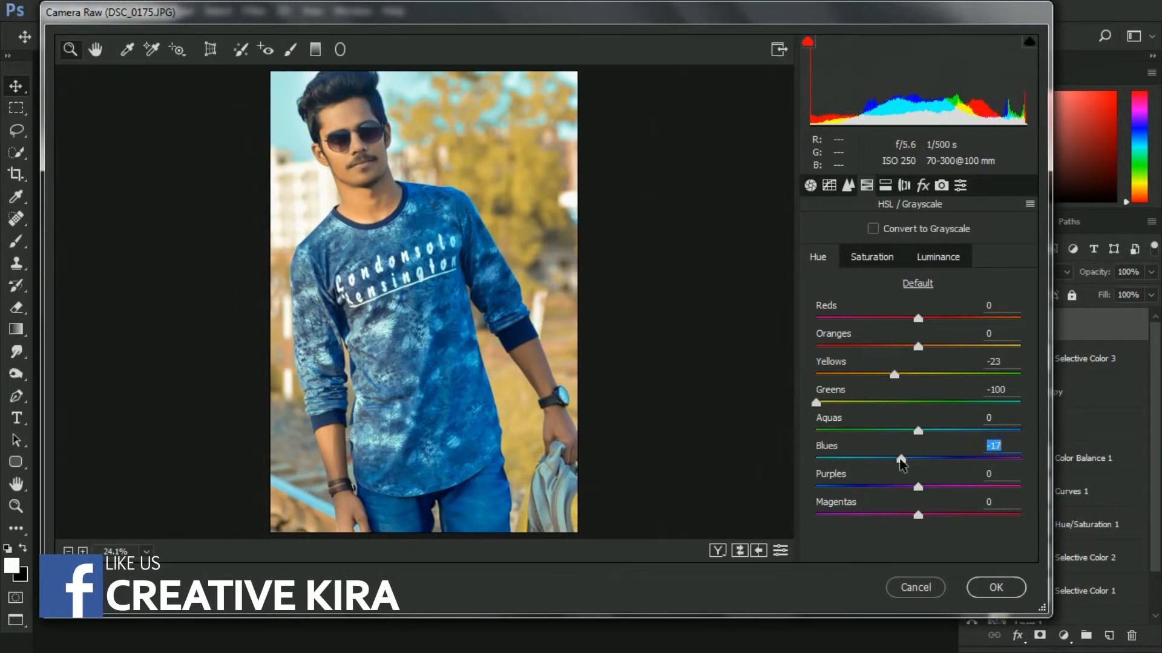
# In HSL Saturation, set Reds +75, Oranges -17, Aquas +48, Blues +8, Yellows +9 and Greens +14
pyautogui.click(872, 260)
pyautogui.moveTo(919, 319); pyautogui.dragTo(995, 321)
pyautogui.moveTo(918, 347); pyautogui.dragTo(902, 346)
pyautogui.moveTo(918, 431); pyautogui.dragTo(967, 431)
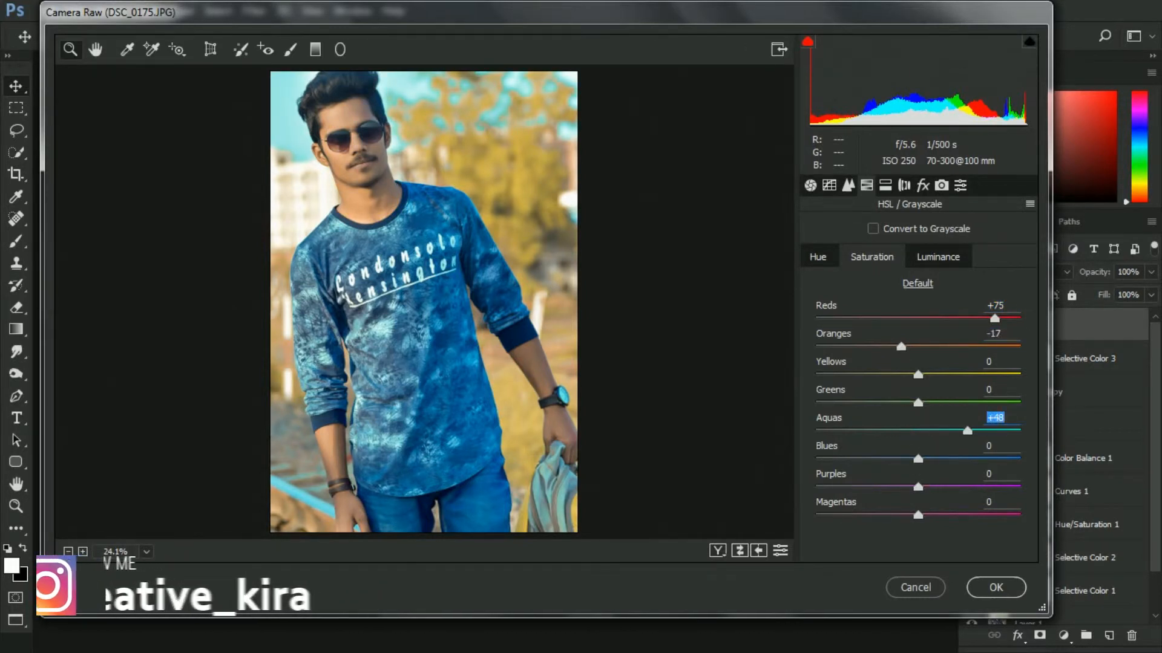
pyautogui.click(930, 459)
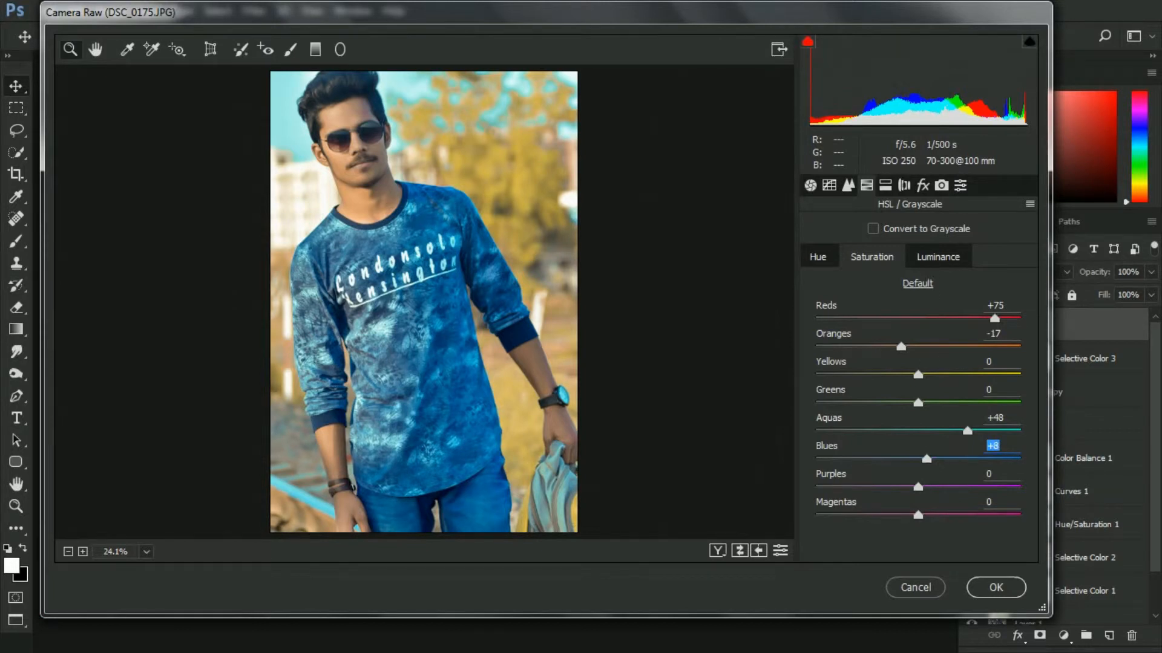
pyautogui.click(932, 403)
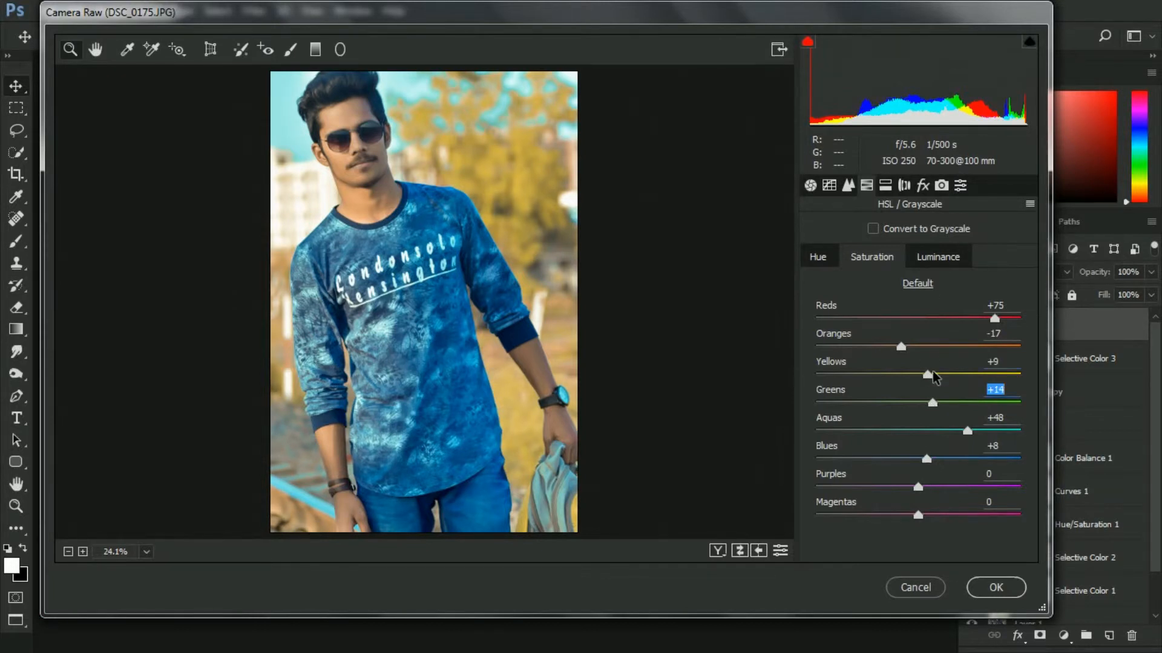
# In HSL Luminance, set Oranges +15, Yellows +13, Greens +20, Aquas +56 and lower Blues
pyautogui.click(934, 259)
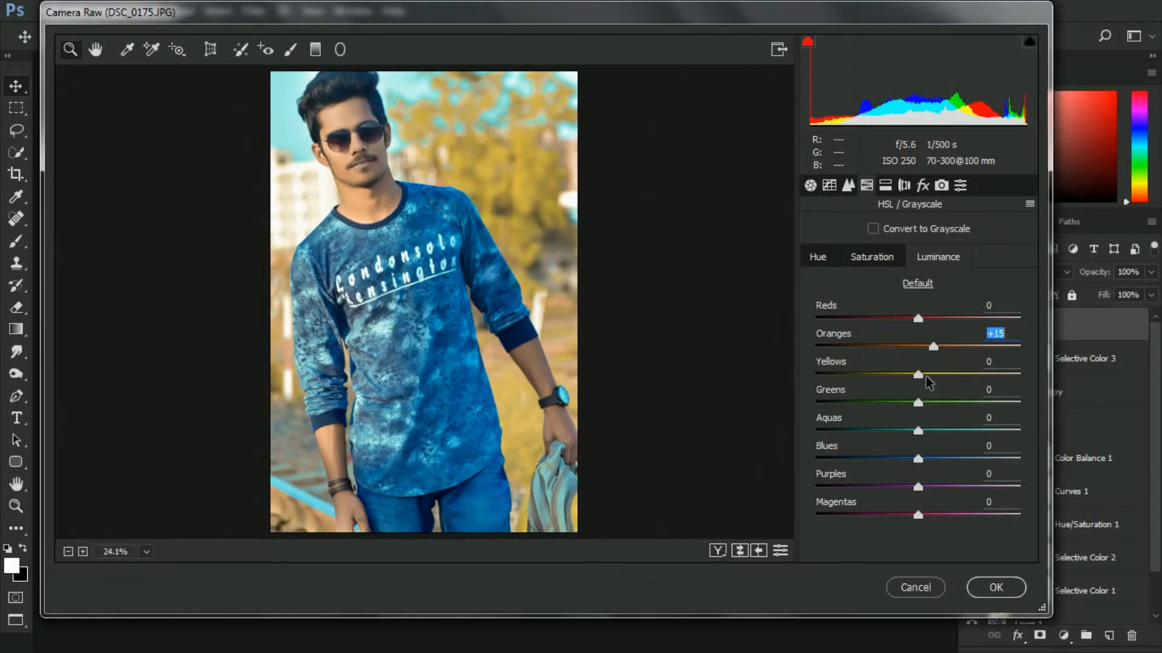
pyautogui.click(932, 376)
pyautogui.click(940, 403)
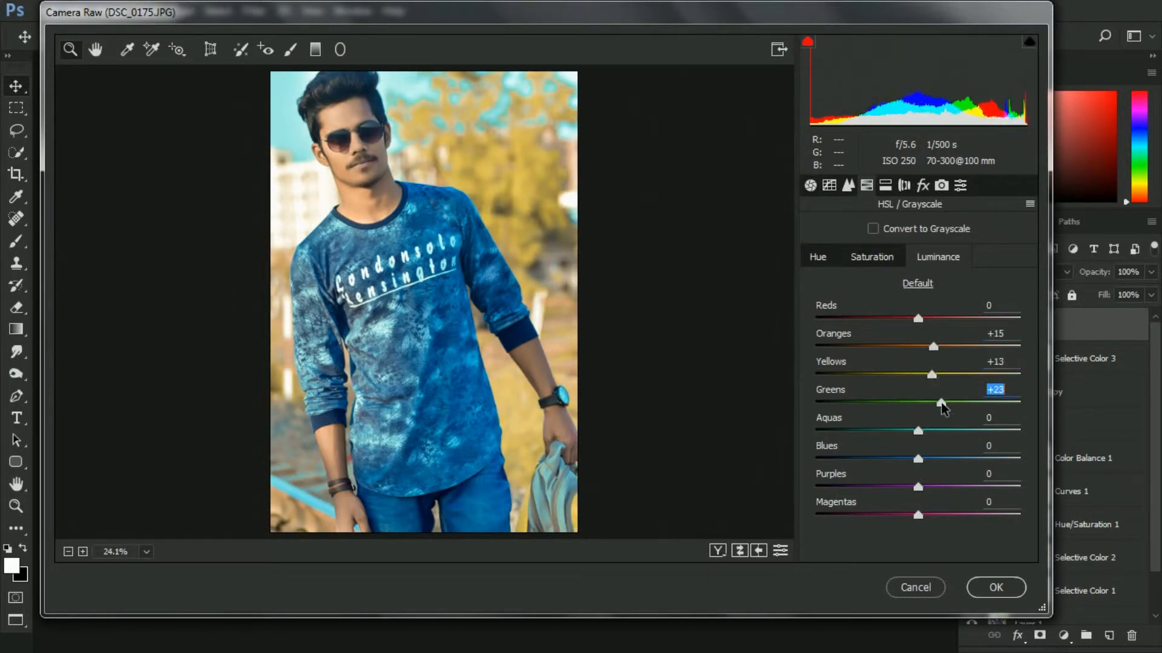
pyautogui.click(958, 431)
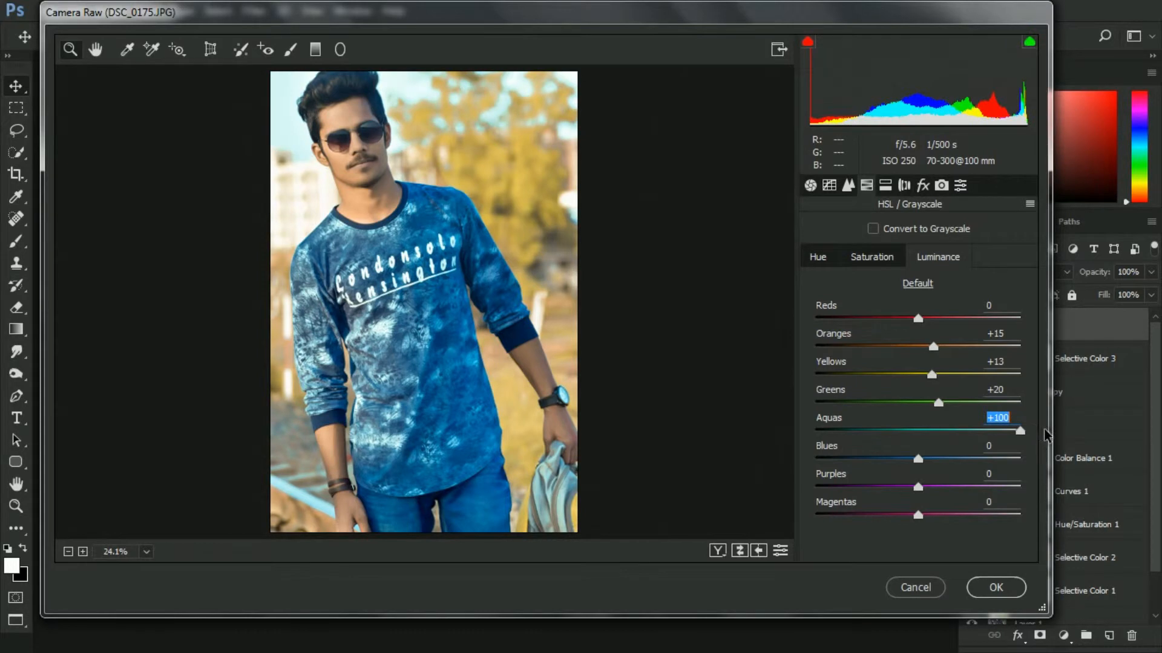
pyautogui.moveTo(1020, 430); pyautogui.dragTo(868, 460)
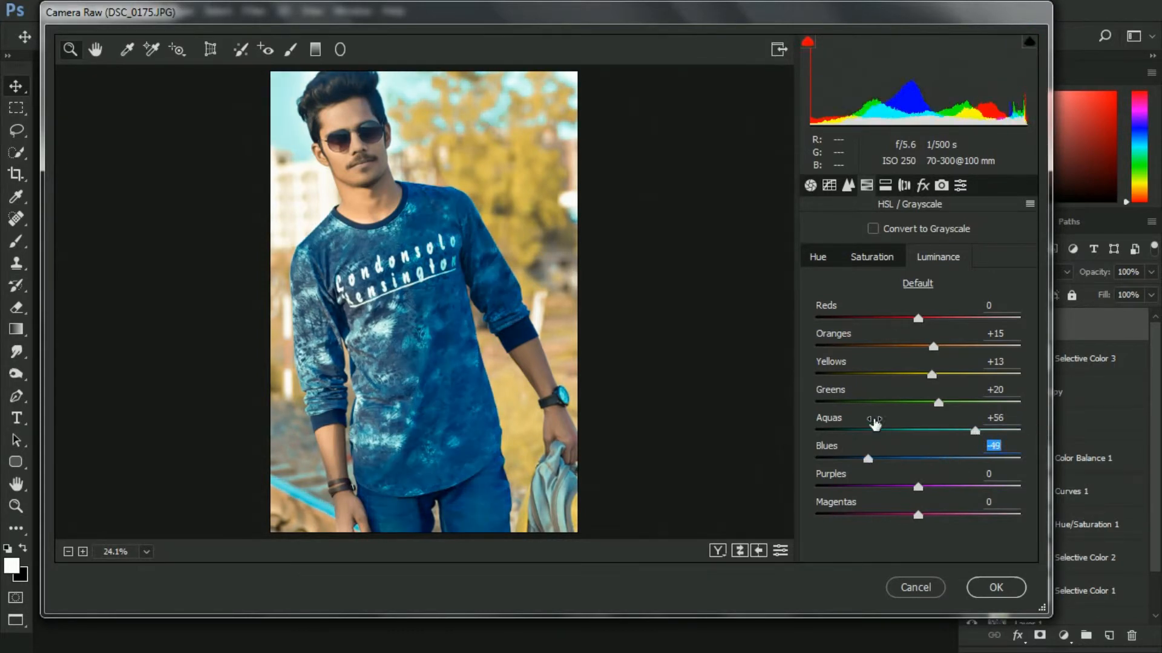
pyautogui.write('0')
# Set the Dehaze amount in the Effects panel to +1
pyautogui.click(889, 188)
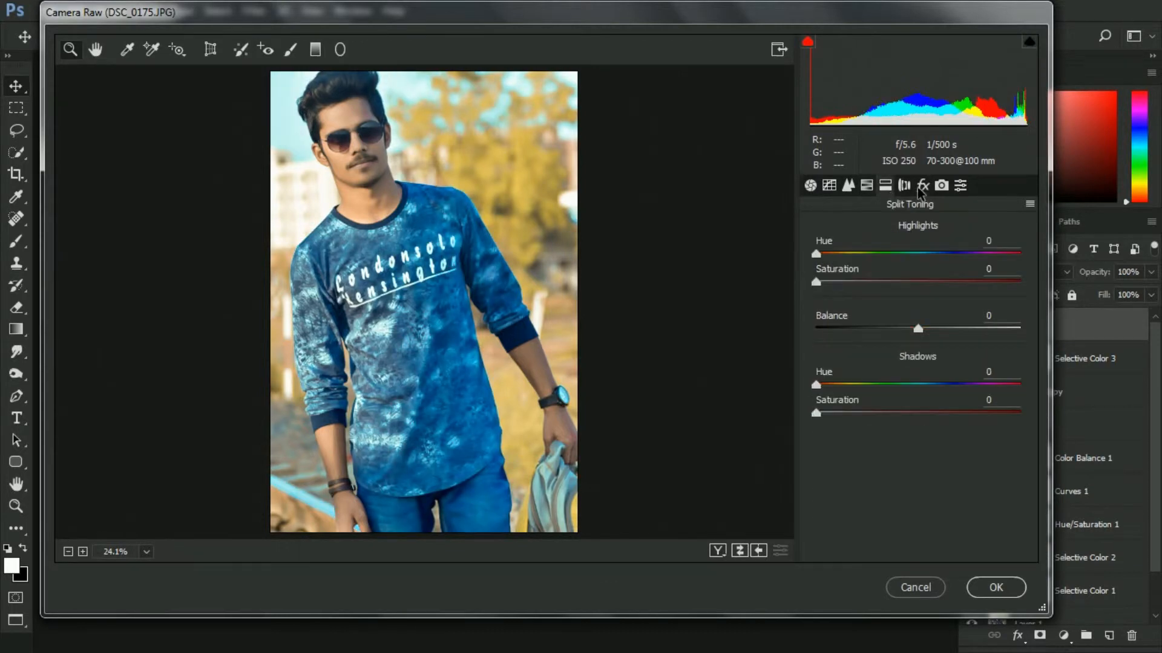
pyautogui.click(922, 186)
pyautogui.moveTo(913, 259); pyautogui.dragTo(916, 262)
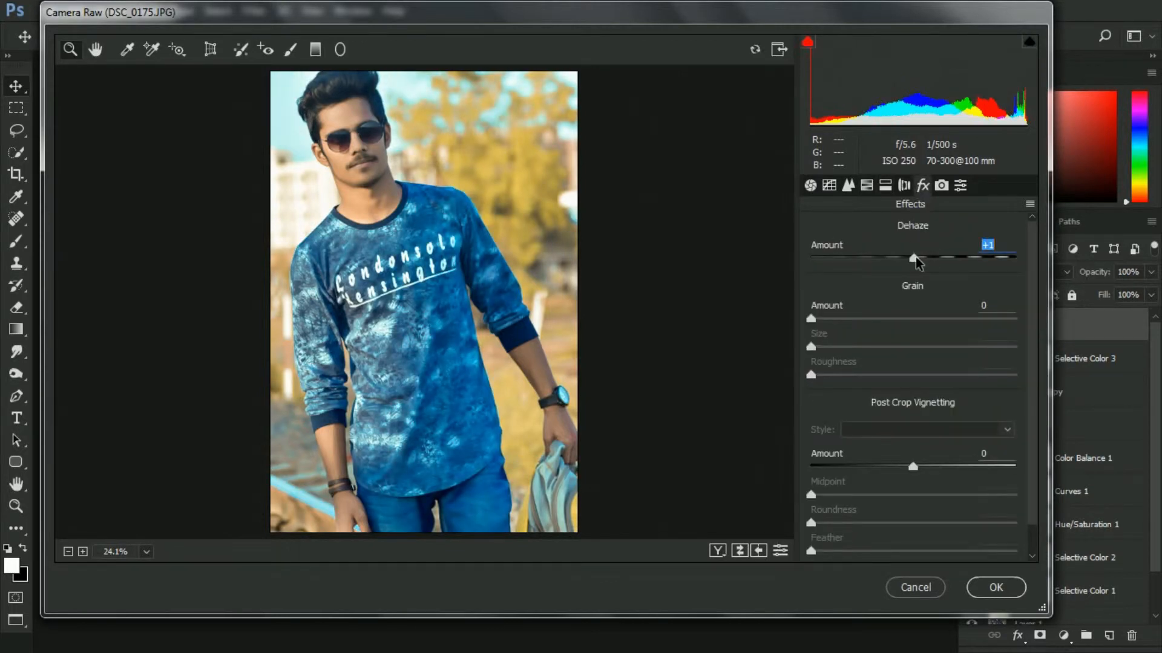
# Add a Highlight Priority post crop vignette with amount -11 and feather 100
pyautogui.moveTo(913, 467); pyautogui.dragTo(901, 467)
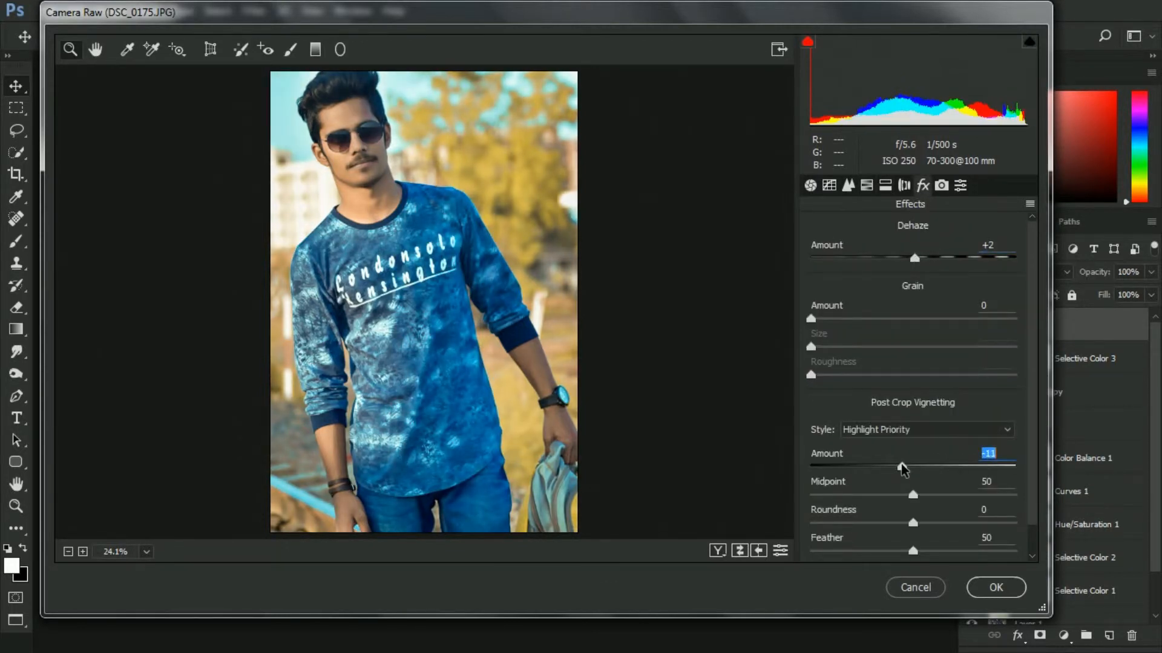
pyautogui.moveTo(921, 546); pyautogui.dragTo(1055, 554)
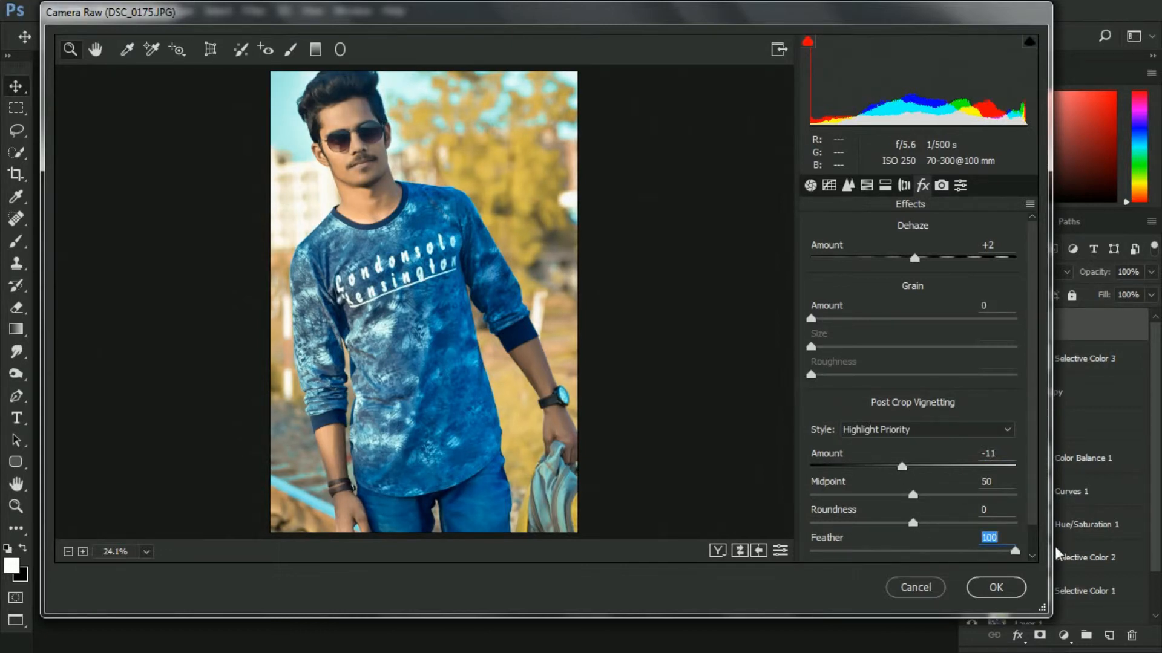
# In Camera Calibration, set Red Primary Hue +10 and Saturation -13, and Green Primary Hue +39
pyautogui.click(940, 188)
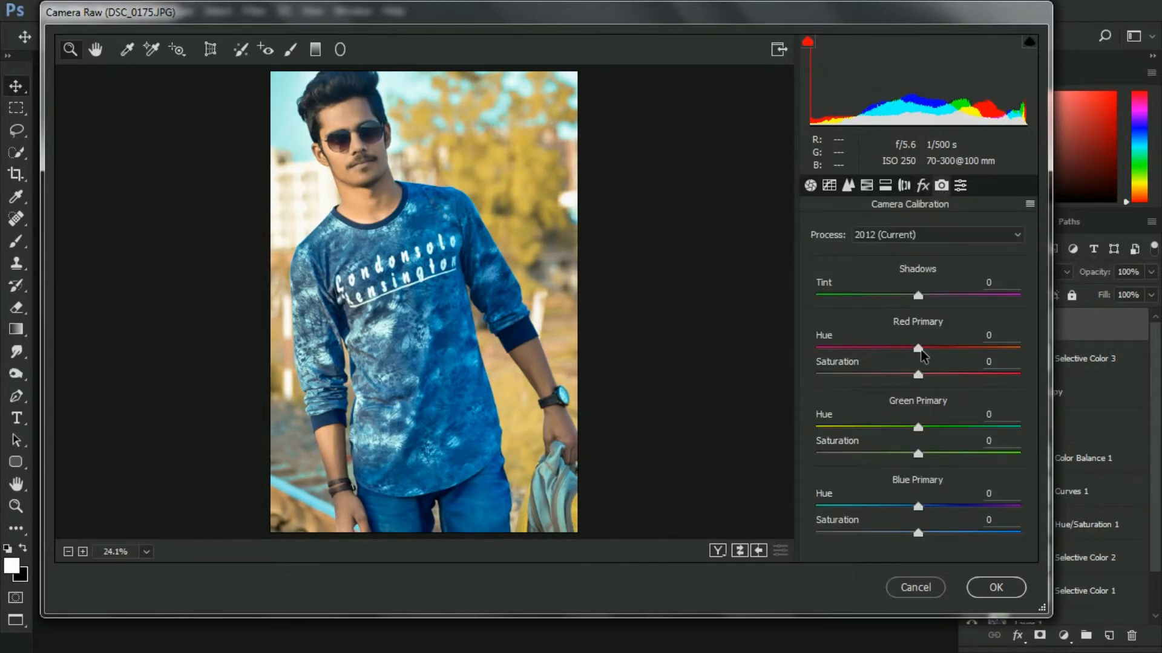
pyautogui.moveTo(921, 351); pyautogui.dragTo(891, 380)
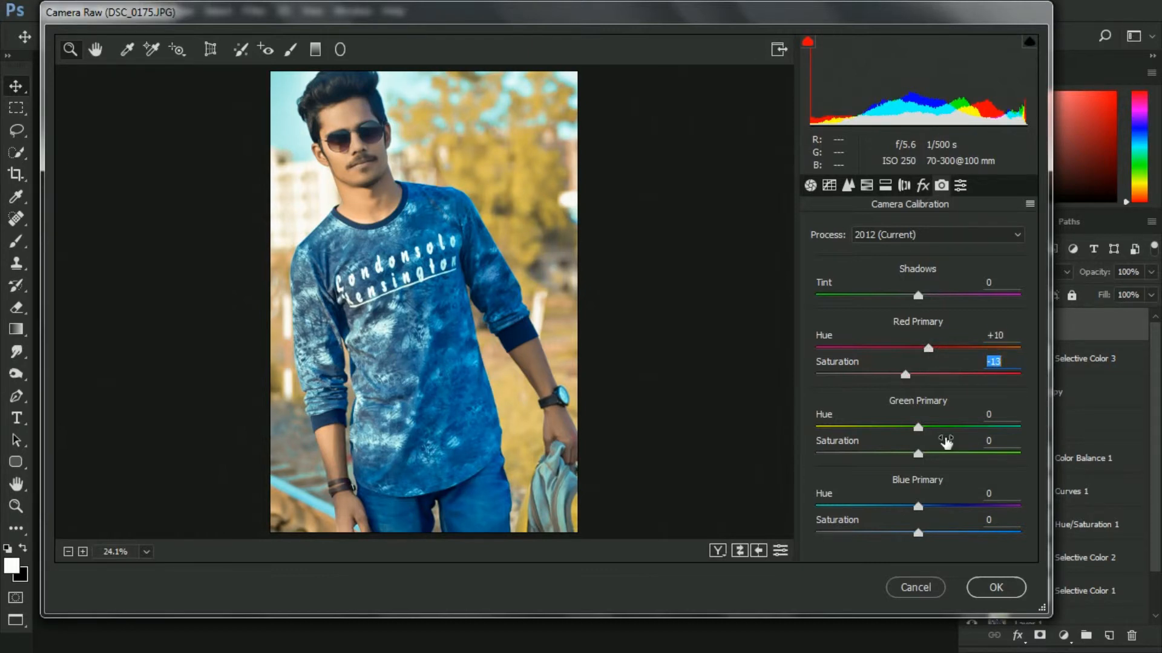
pyautogui.click(957, 429)
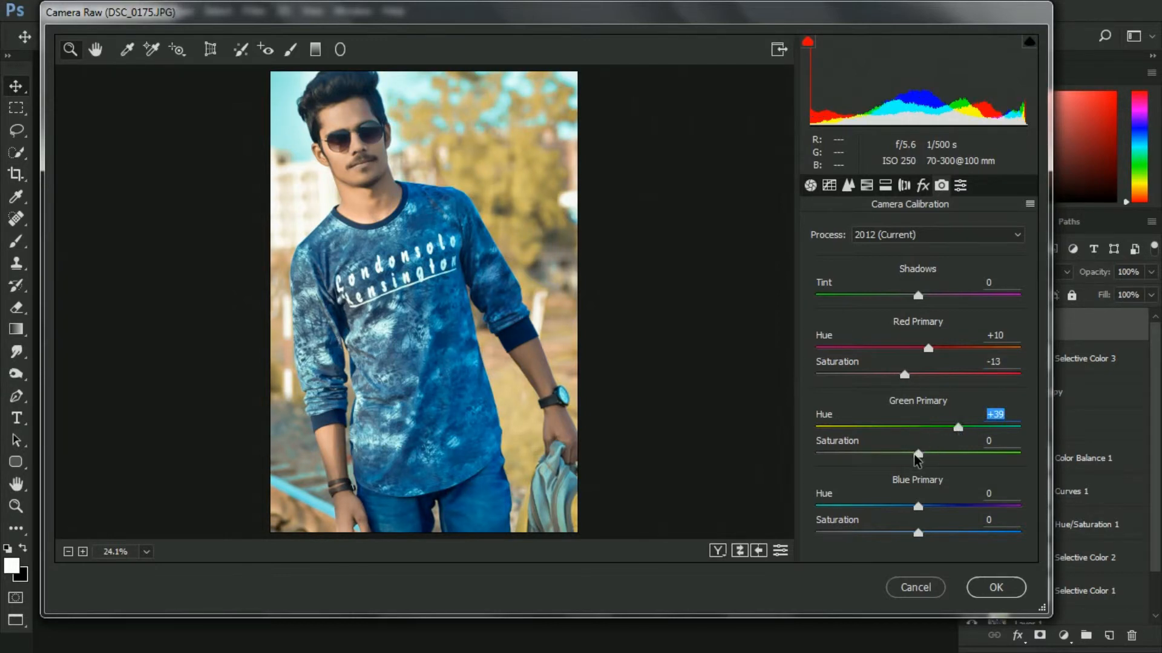
# Set Green Primary Saturation +15, Blue Primary Hue -15 and Blue Primary Saturation +17
pyautogui.moveTo(914, 456); pyautogui.dragTo(934, 457)
pyautogui.moveTo(918, 507); pyautogui.dragTo(903, 507)
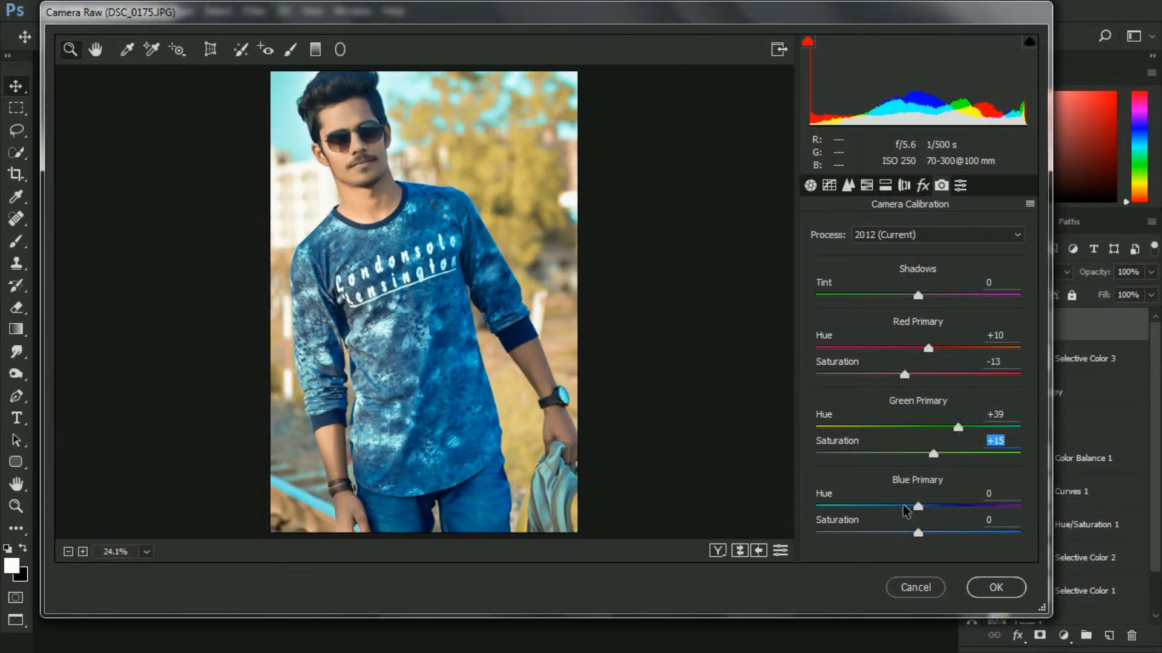
pyautogui.click(936, 533)
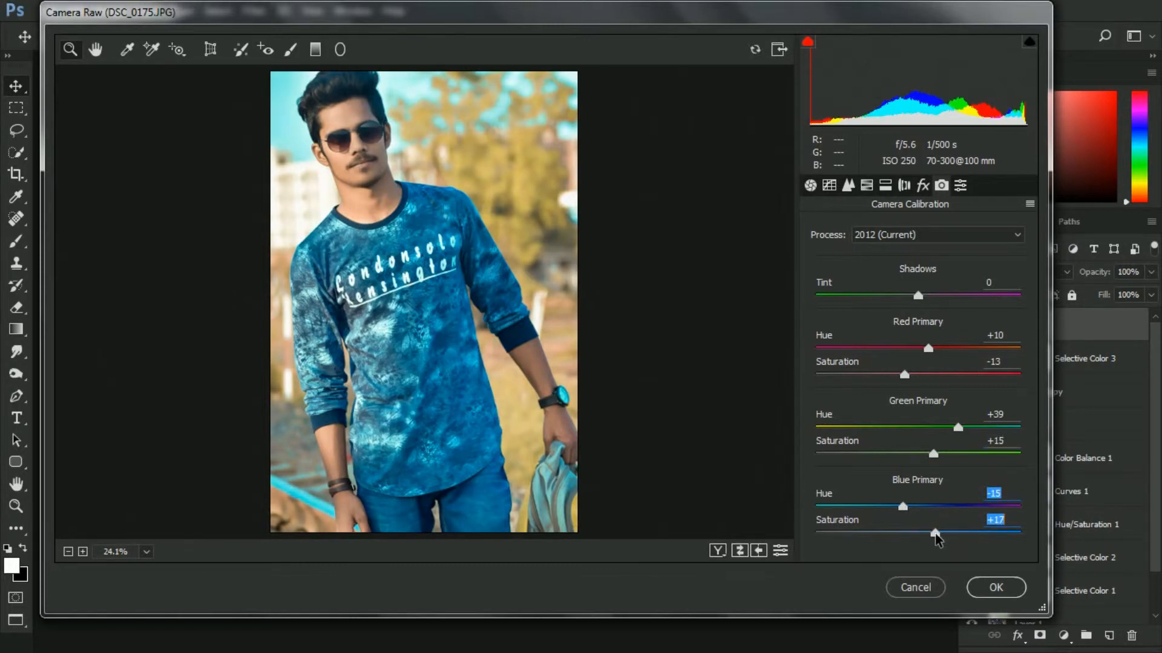
# In HSL Hue, set Greens to +9 and Yellows to -5
pyautogui.click(848, 185)
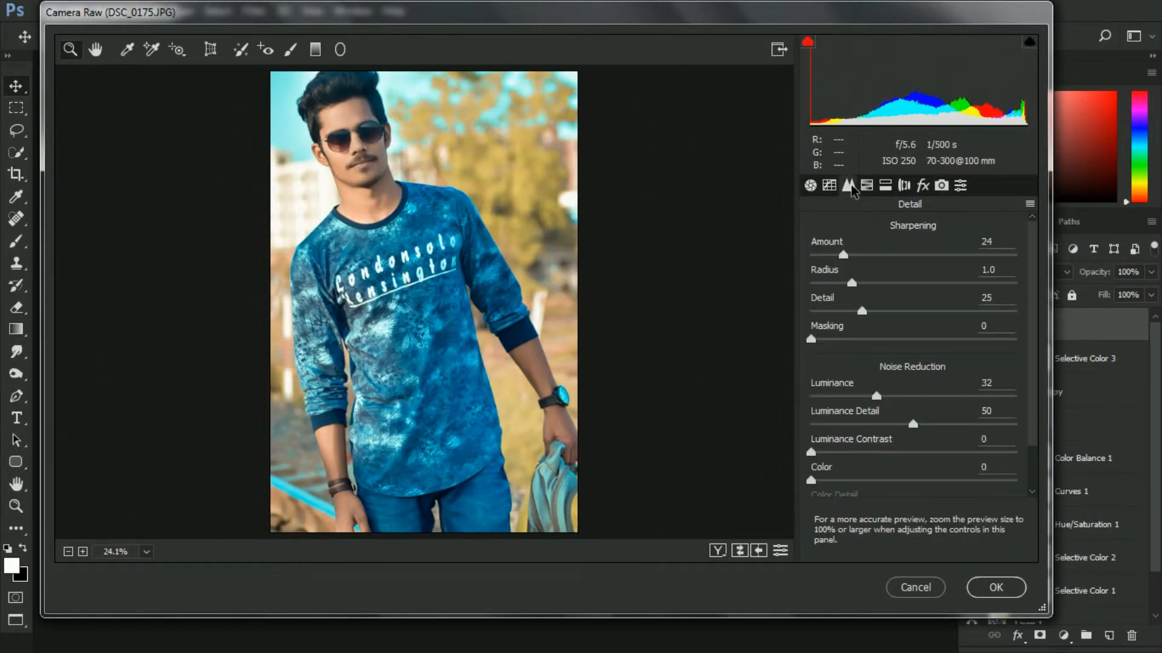
pyautogui.click(867, 184)
pyautogui.click(817, 257)
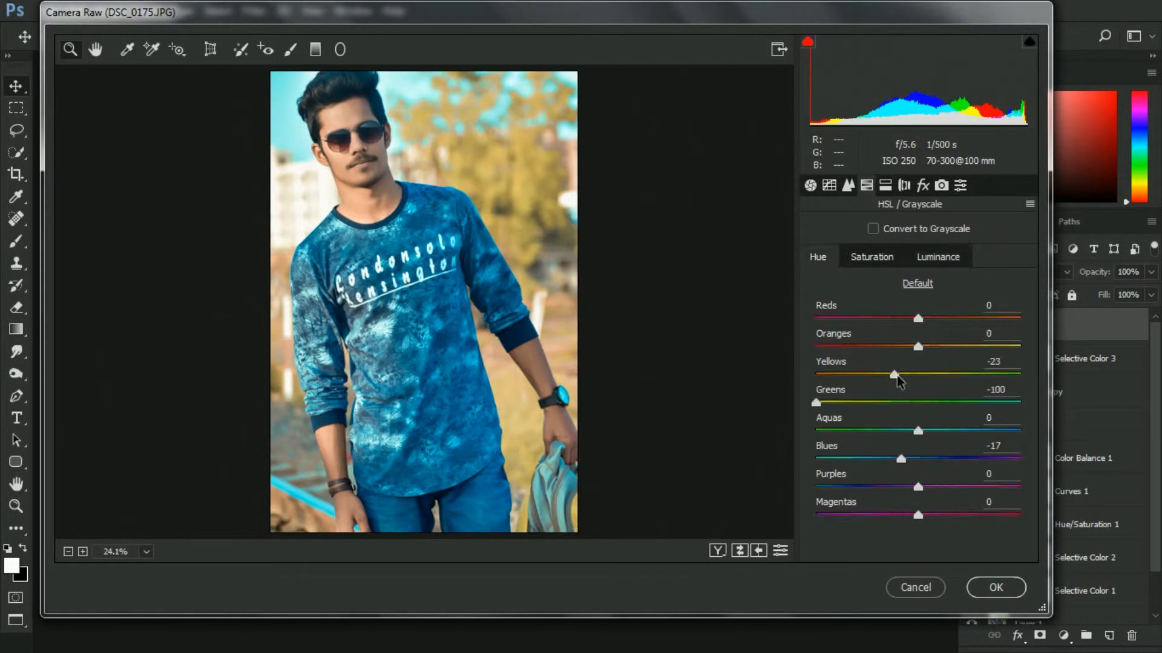
pyautogui.moveTo(915, 402)
pyautogui.mouseDown()
pyautogui.moveTo(987, 404)
pyautogui.moveTo(927, 405)
pyautogui.mouseUp()
pyautogui.click(915, 375)
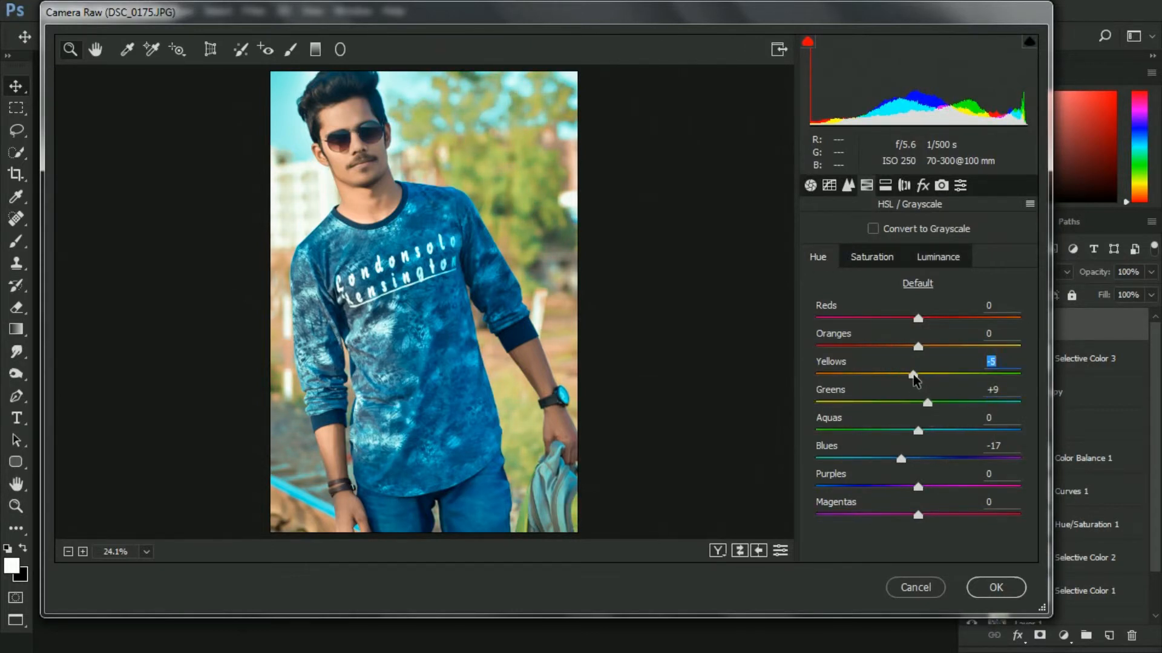
# Check the HSL Saturation values and set HSL Hue Greens to -23 with Yellows at 0
pyautogui.click(893, 259)
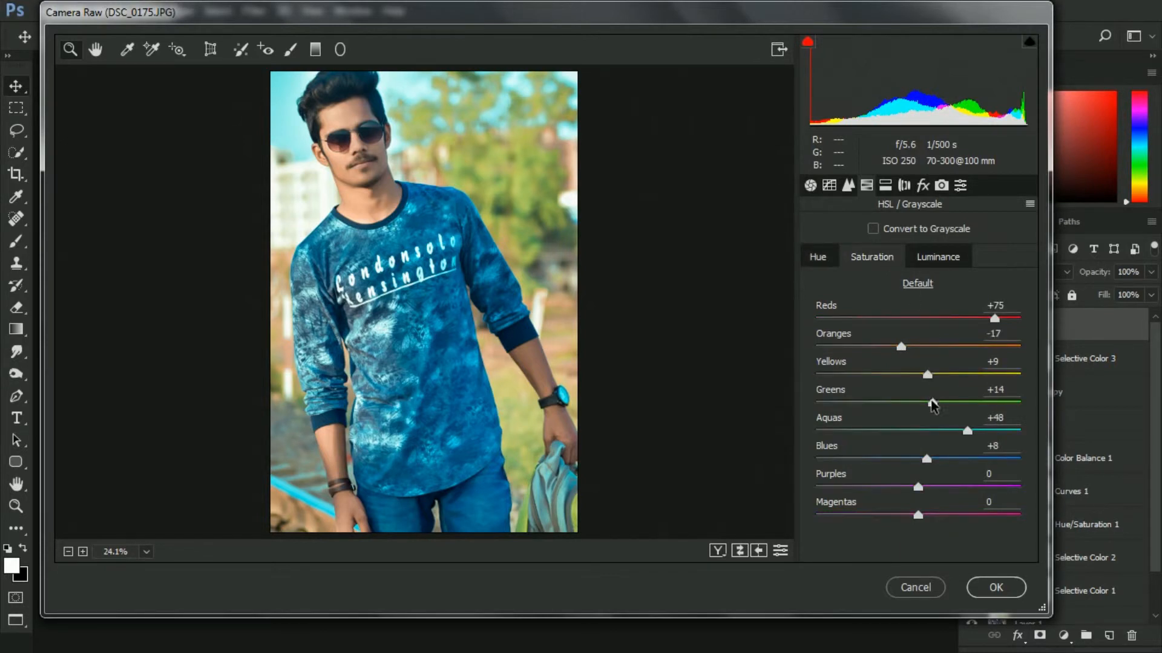
pyautogui.moveTo(932, 403); pyautogui.dragTo(929, 405)
pyautogui.click(833, 258)
pyautogui.click(912, 404)
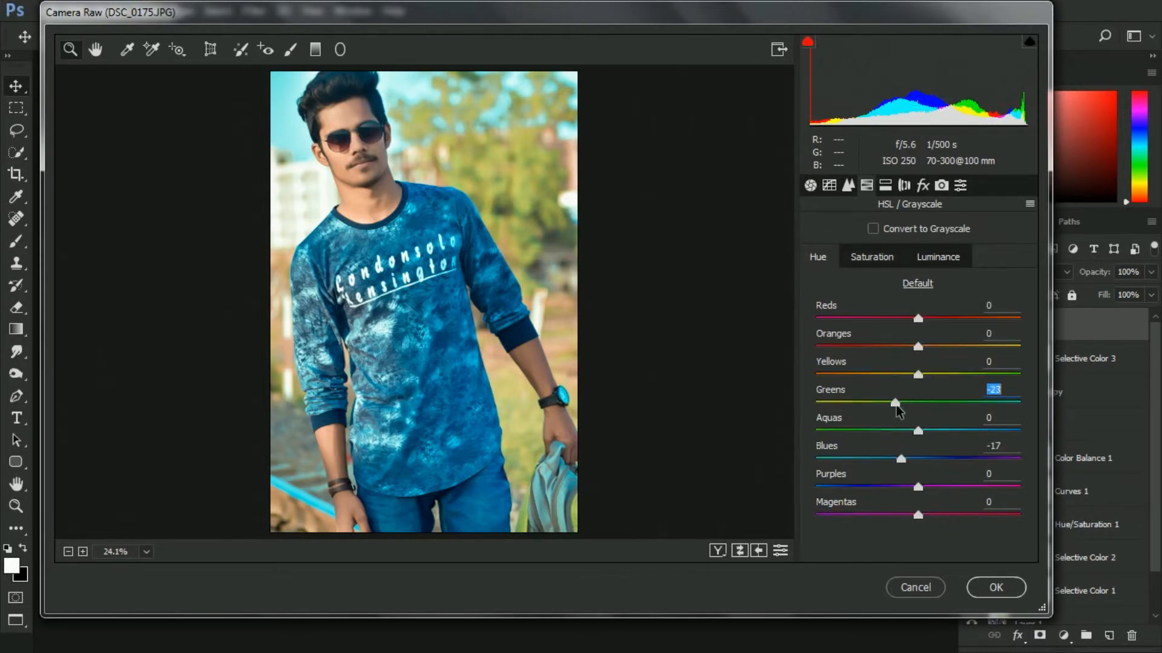
# Lower the Red Primary Saturation further in Camera Calibration and apply the Camera Raw Filter
pyautogui.click(942, 186)
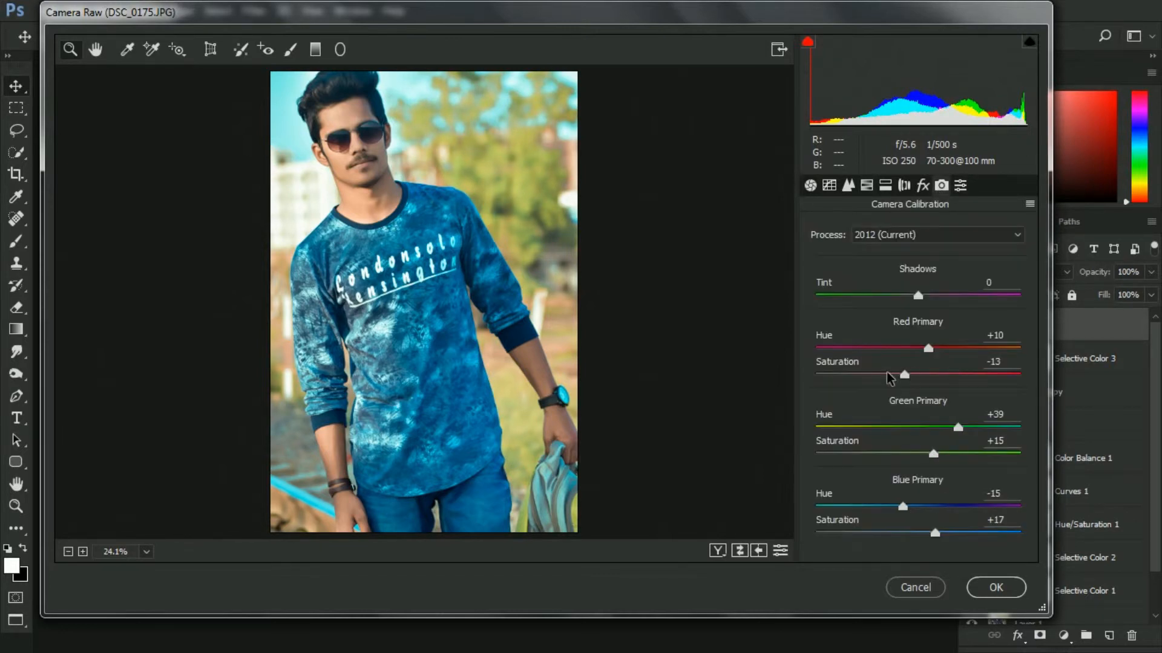
pyautogui.moveTo(904, 376); pyautogui.dragTo(884, 379)
pyautogui.click(996, 588)
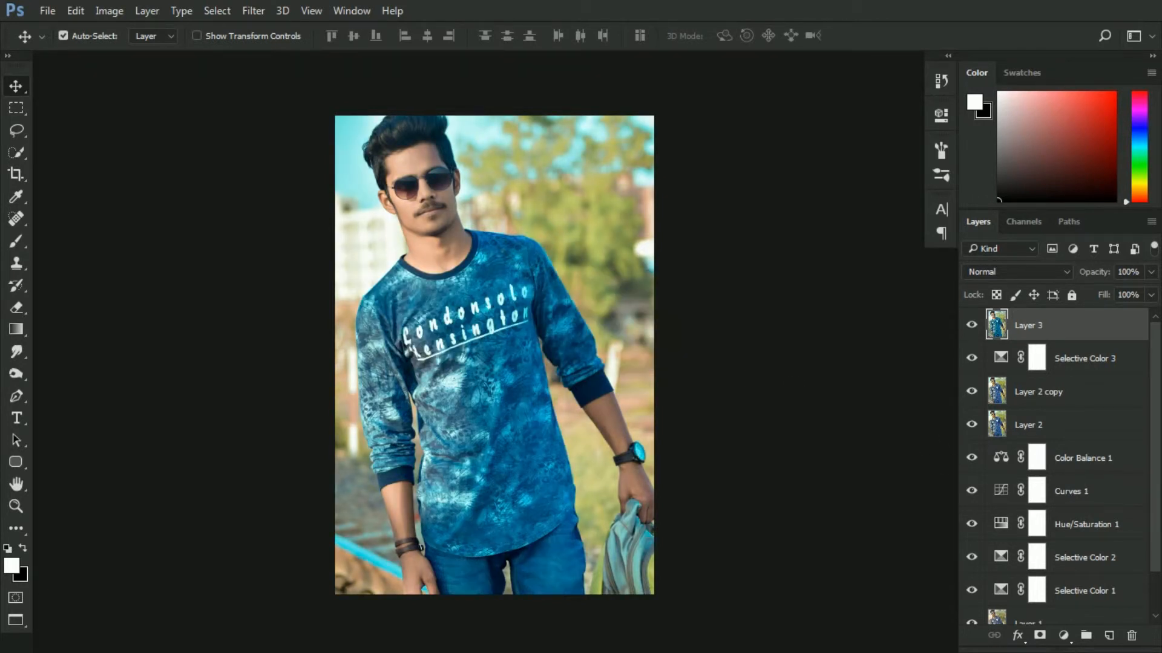
# Add a Selective Color adjustment layer and adjust the Reds' Cyan, Yellow and Black sliders
pyautogui.click(1063, 636)
pyautogui.click(1050, 625)
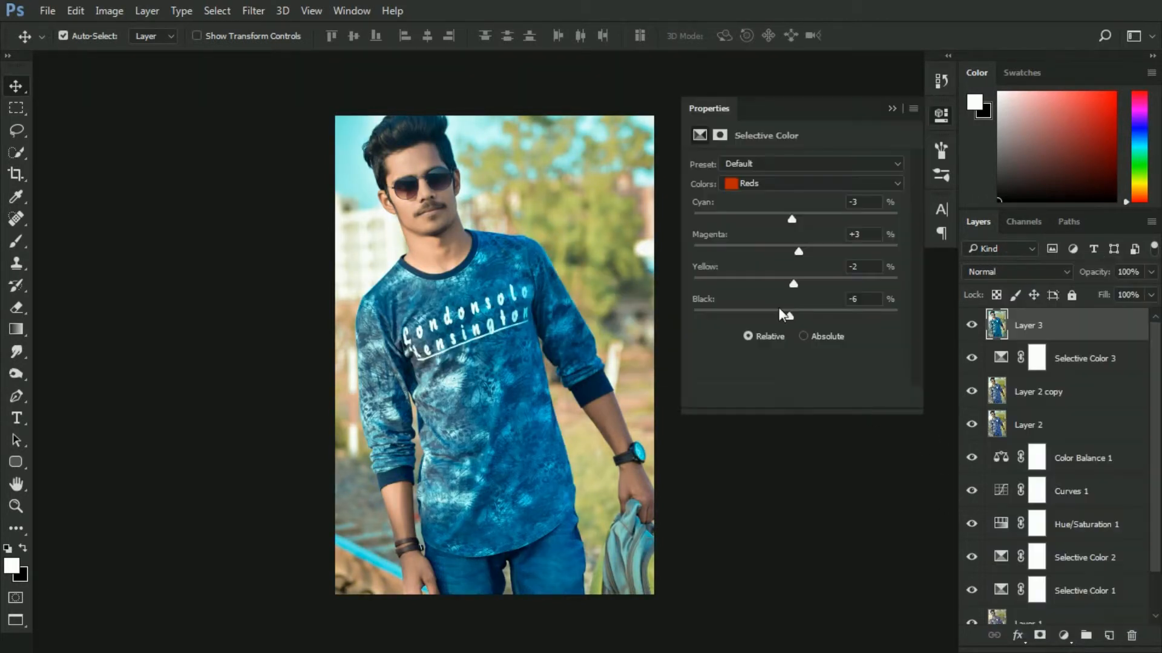
pyautogui.moveTo(794, 281)
pyautogui.mouseDown()
pyautogui.moveTo(750, 282)
pyautogui.moveTo(815, 284)
pyautogui.mouseUp()
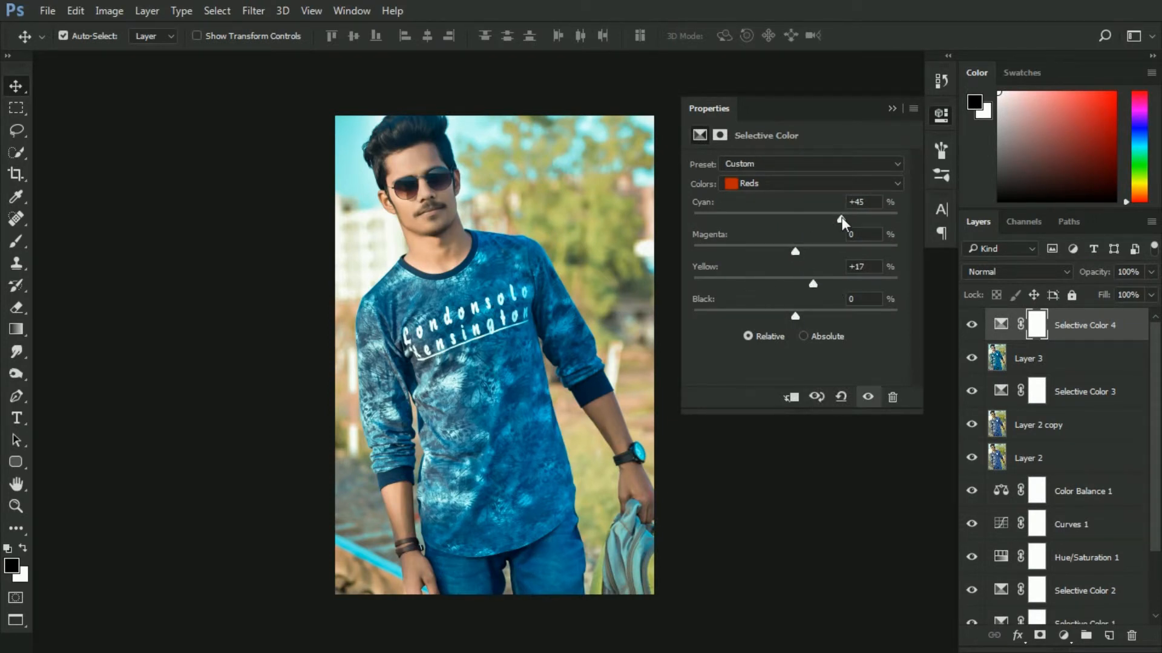
pyautogui.moveTo(780, 219); pyautogui.dragTo(775, 219)
pyautogui.moveTo(795, 316); pyautogui.dragTo(827, 316)
# Switch the Selective Color to Yellows and set Cyan -22, Magenta -37, Yellow -25 and Black +32
pyautogui.click(779, 183)
pyautogui.click(780, 193)
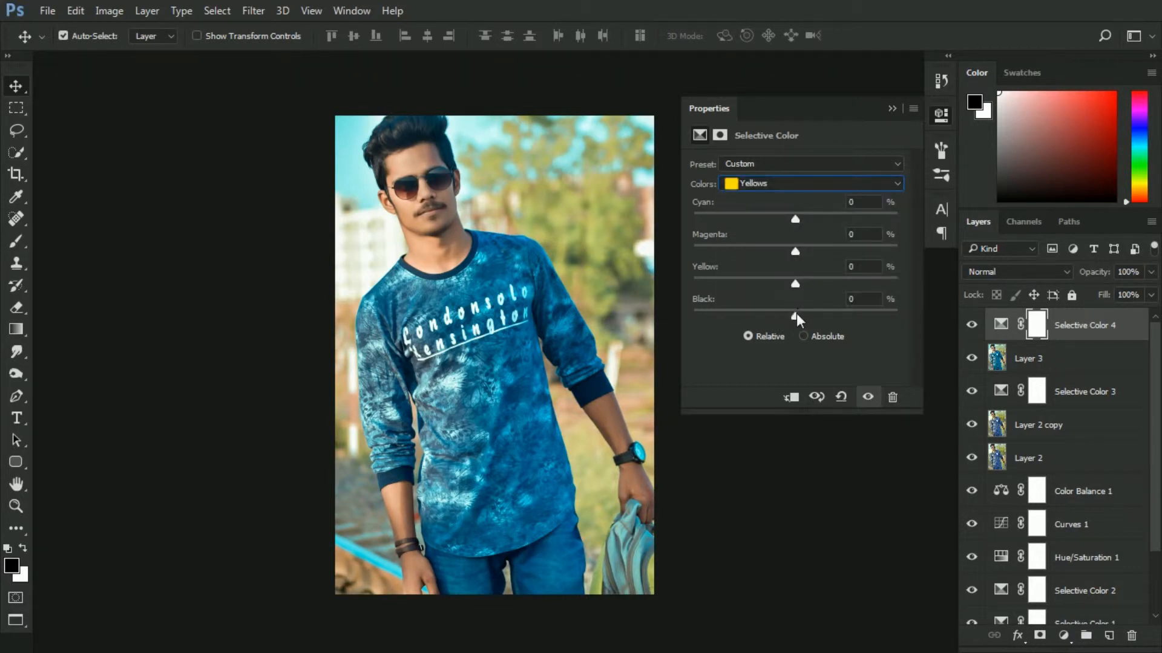
pyautogui.moveTo(819, 311); pyautogui.dragTo(769, 279)
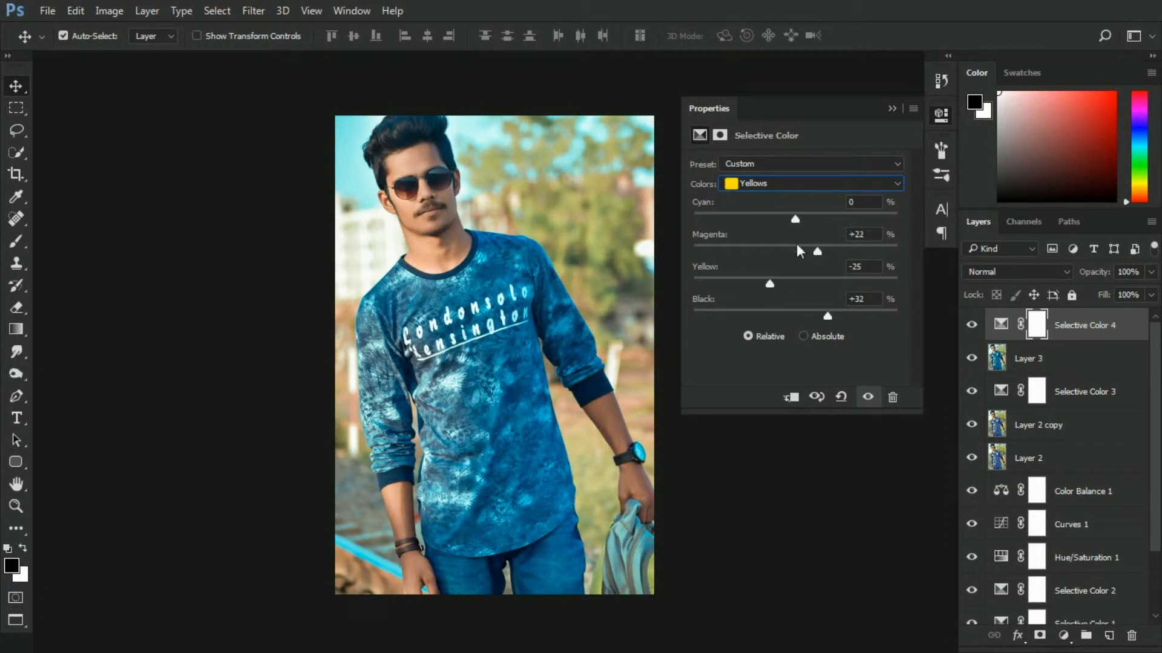
pyautogui.moveTo(818, 250); pyautogui.dragTo(762, 217)
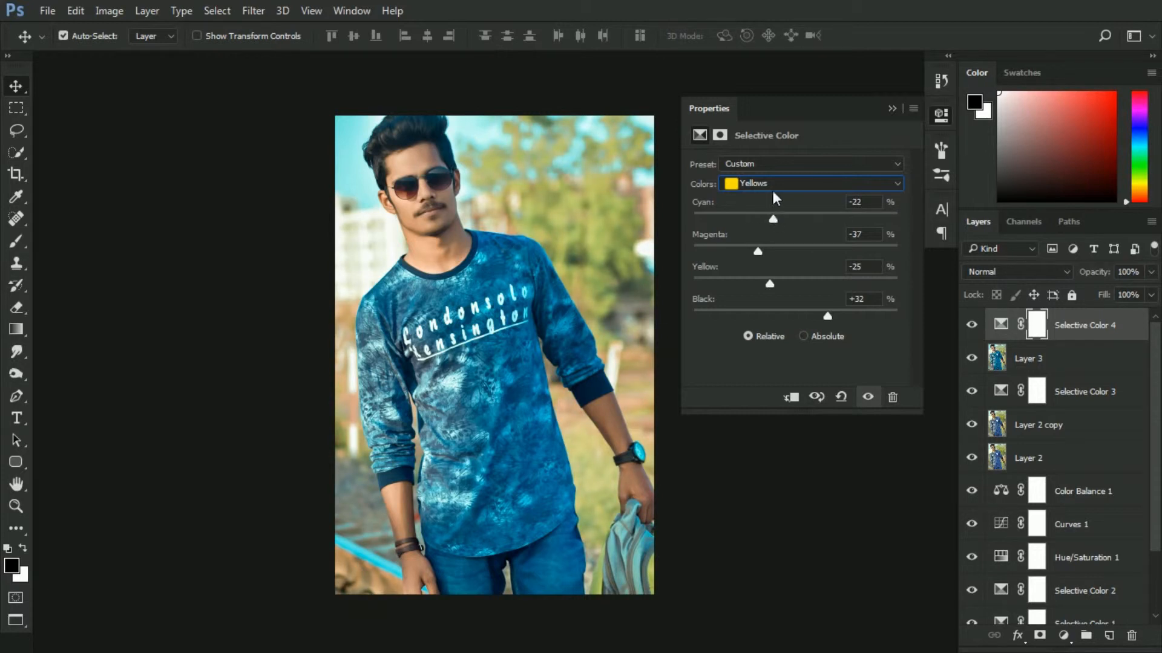
# Switch the Selective Color to Whites and set Black to -5
pyautogui.click(772, 186)
pyautogui.click(778, 266)
pyautogui.moveTo(795, 315)
pyautogui.mouseDown()
pyautogui.moveTo(827, 312)
pyautogui.moveTo(752, 308)
pyautogui.moveTo(786, 314)
pyautogui.mouseUp()
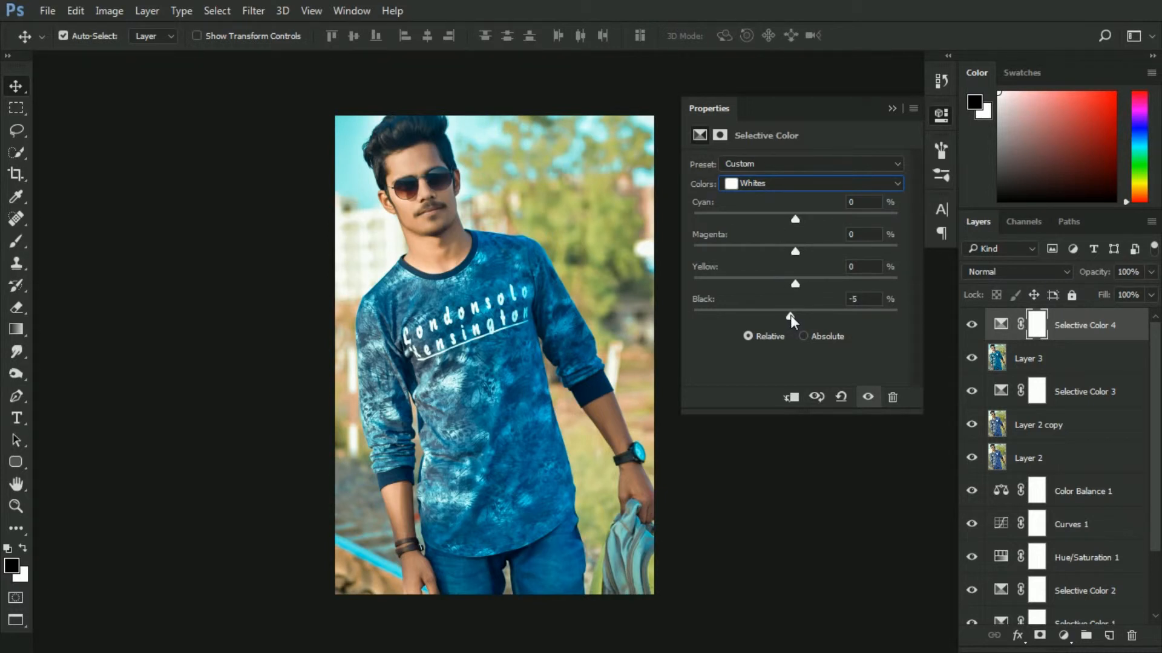
# Adjust the Neutrals in the Selective Color layer, check the Blacks, and close its properties
pyautogui.click(775, 183)
pyautogui.click(763, 296)
pyautogui.moveTo(795, 316); pyautogui.dragTo(802, 253)
pyautogui.click(794, 183)
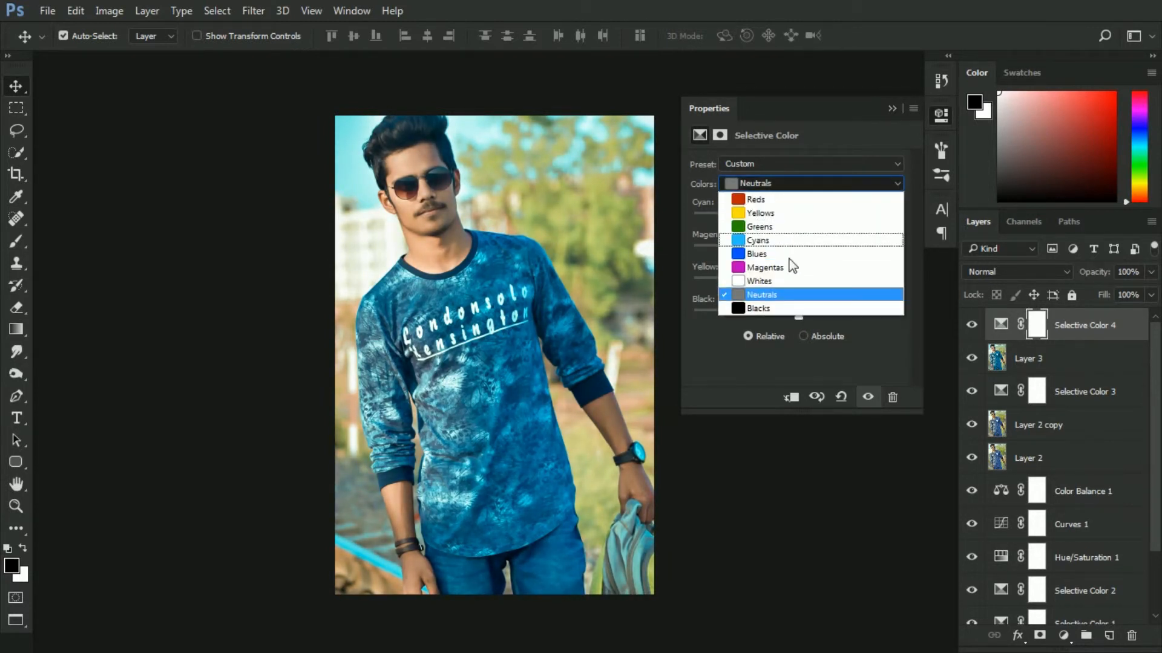
pyautogui.click(784, 293)
pyautogui.click(774, 187)
pyautogui.click(759, 308)
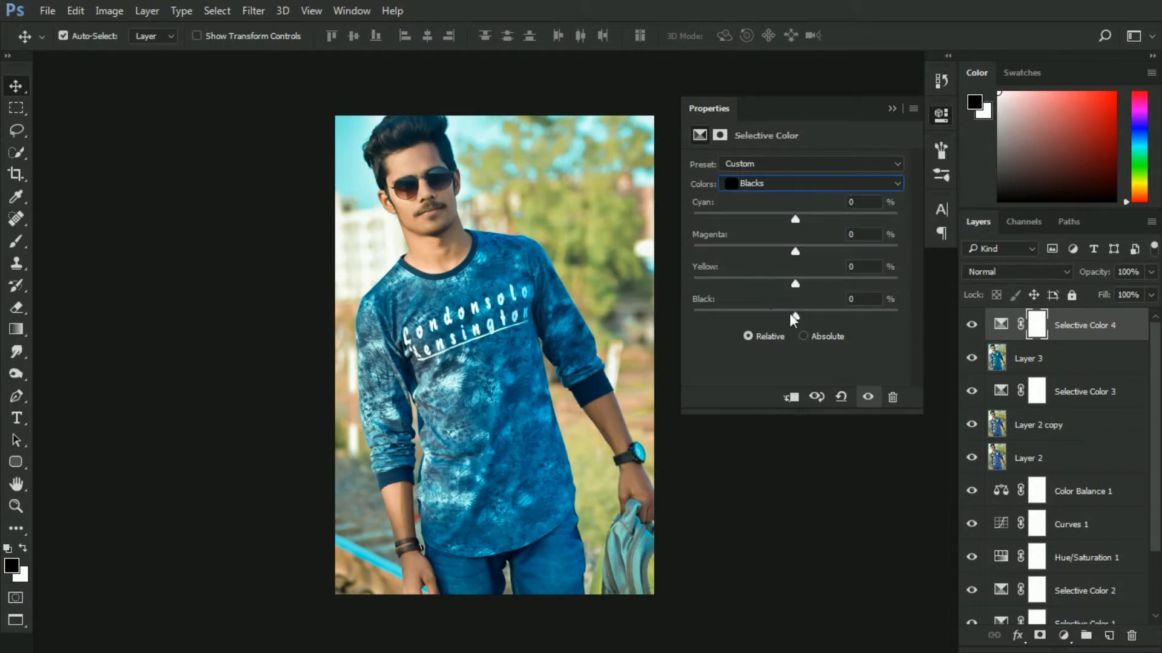
pyautogui.moveTo(795, 314); pyautogui.dragTo(797, 313)
pyautogui.click(891, 109)
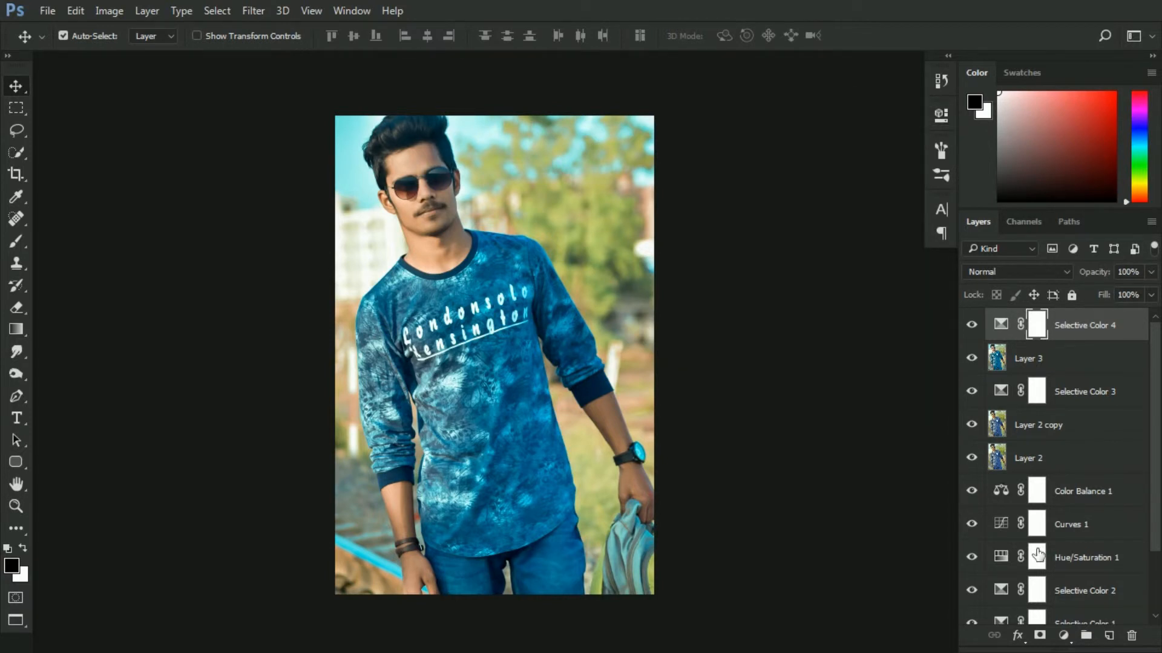
# Add a Color Lookup adjustment layer using DropBlues.3DL at 10% opacity
pyautogui.click(1063, 636)
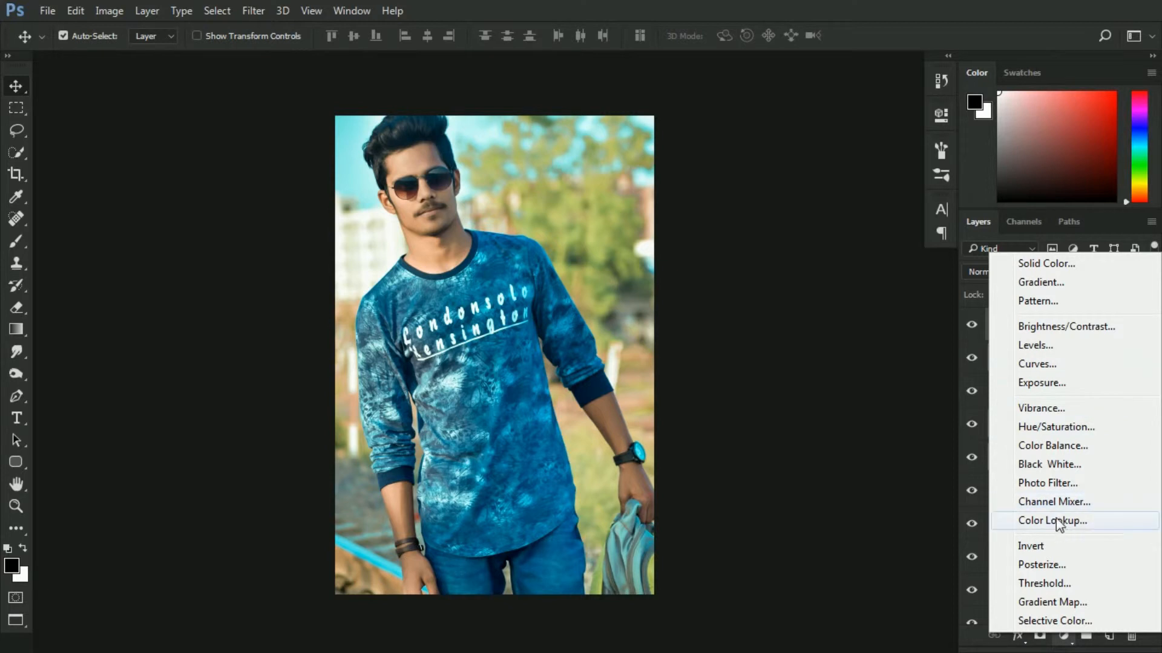
pyautogui.click(1029, 521)
pyautogui.click(821, 167)
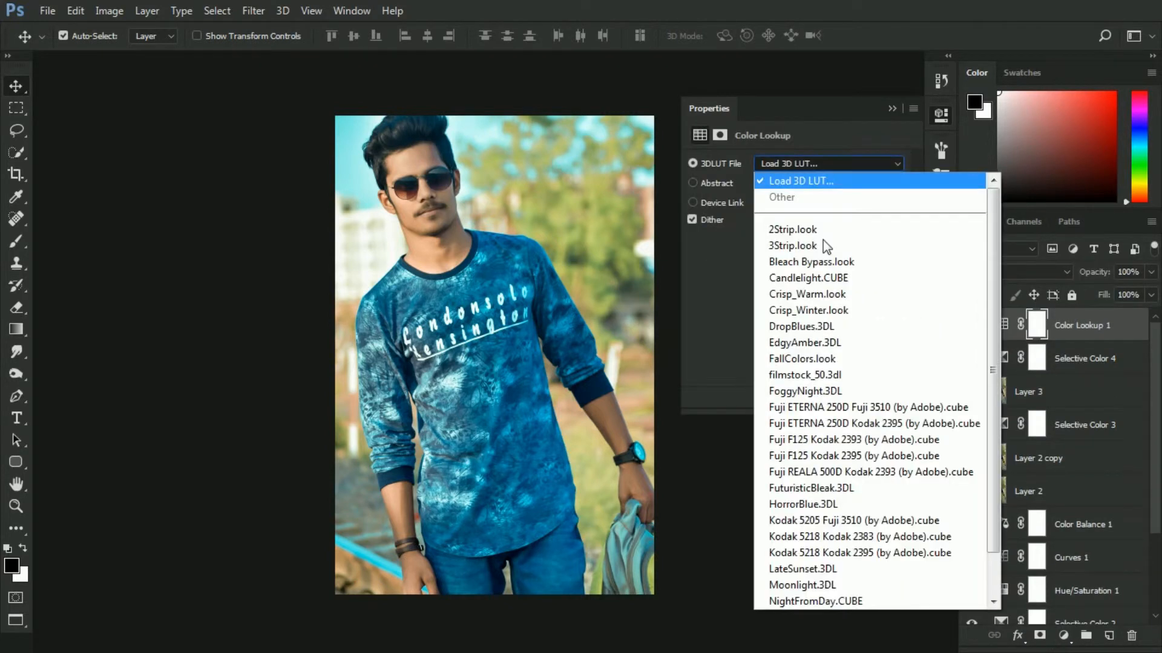
pyautogui.click(812, 328)
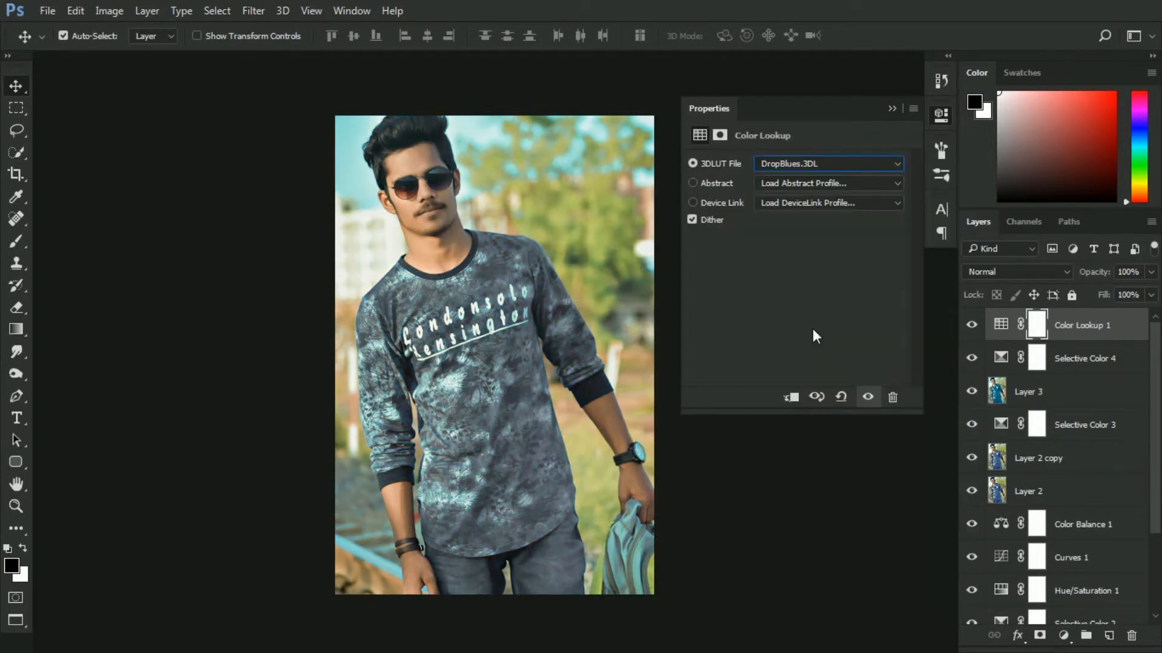
pyautogui.click(892, 109)
pyautogui.moveTo(1146, 278); pyautogui.dragTo(1066, 271)
pyautogui.write('10')
pyautogui.press('Return')
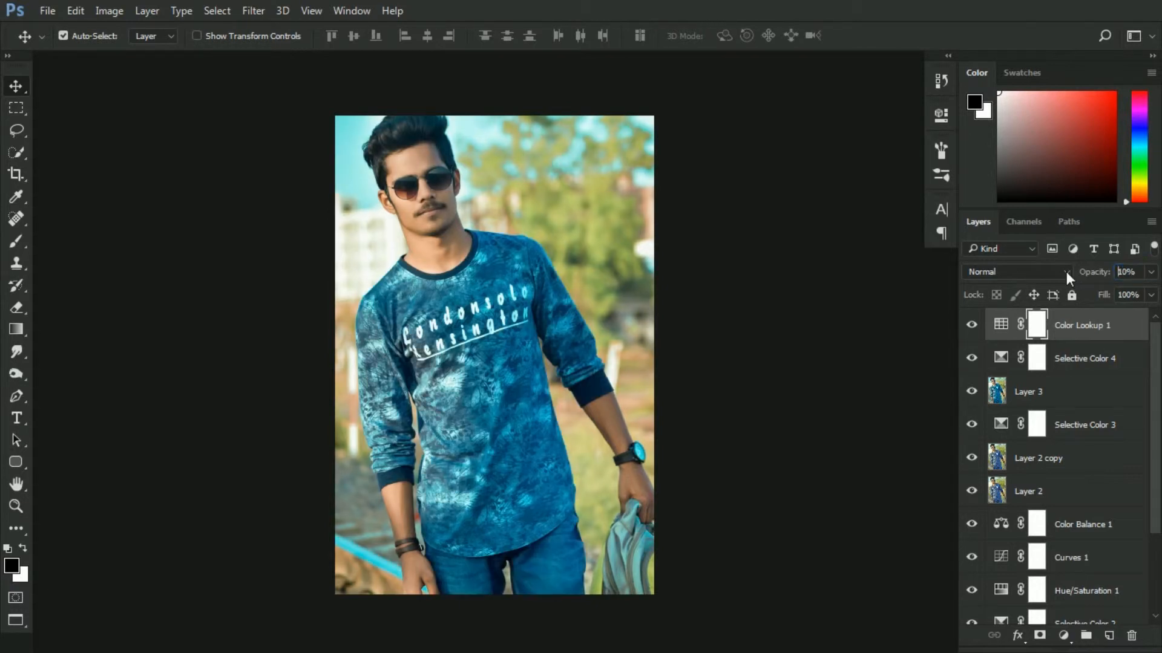
# Add a second Color Lookup layer using Fuji F125 Kodak 2395 at 20% opacity
pyautogui.click(1064, 639)
pyautogui.click(1053, 525)
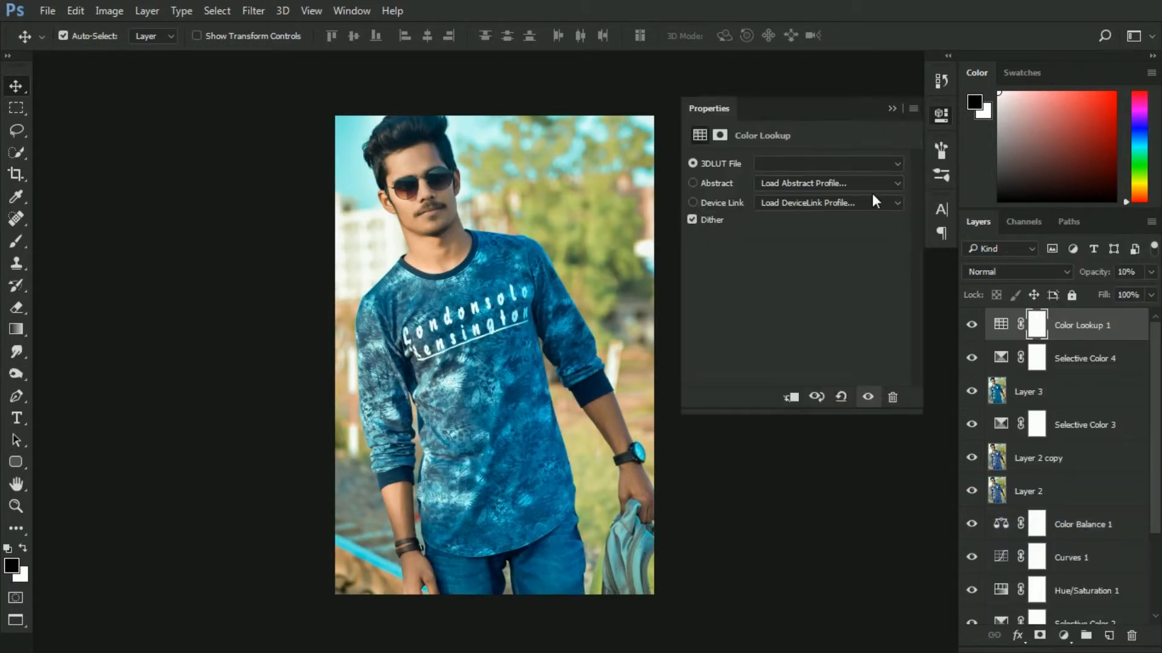
pyautogui.click(829, 165)
pyautogui.click(820, 423)
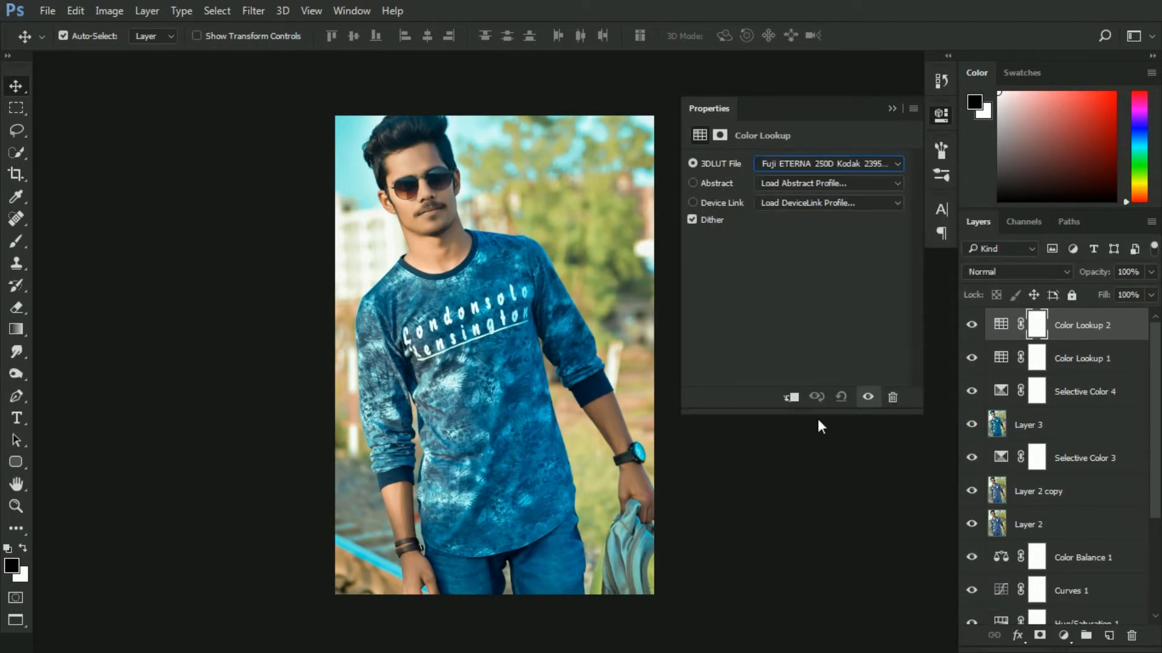
pyautogui.press('Down')
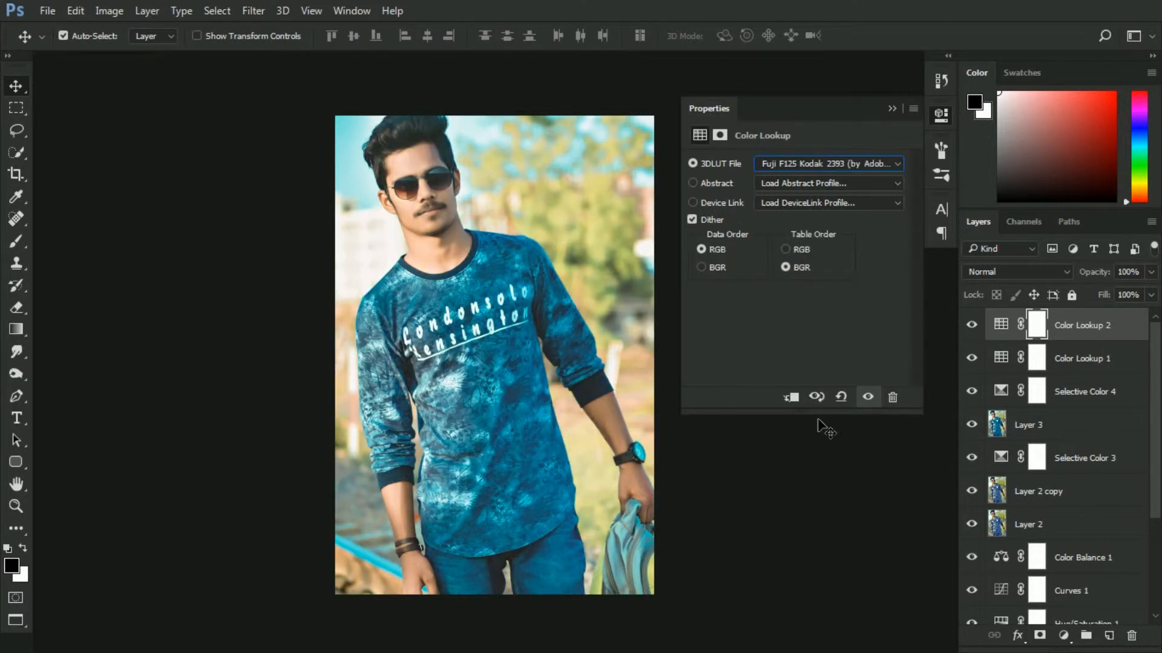
pyautogui.press('Down')
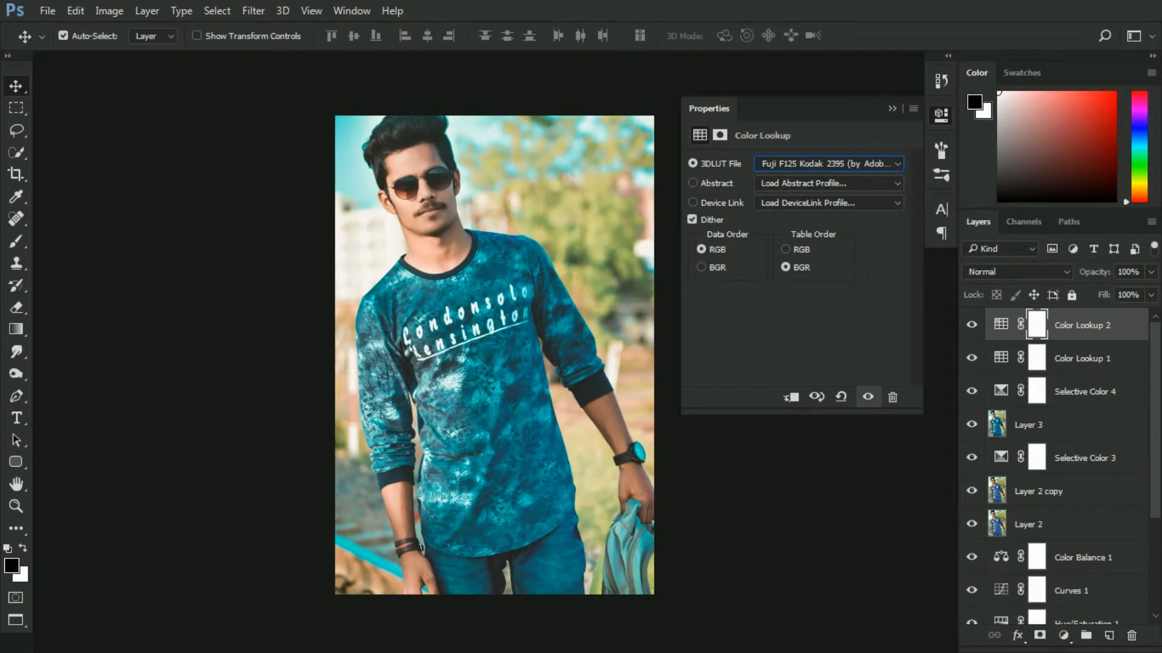
pyautogui.click(893, 108)
pyautogui.click(1126, 271)
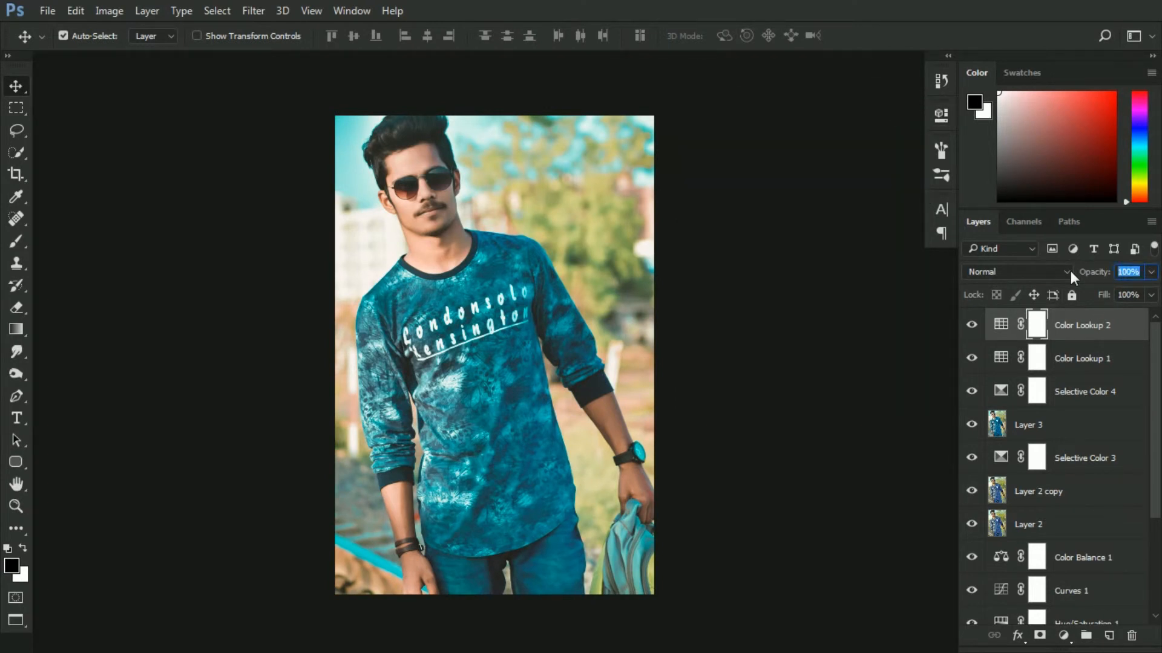
pyautogui.write('20')
# Add a Hue/Saturation layer above Layer 3 and raise the Reds saturation to +5 with the targeted adjustment tool
pyautogui.click(1083, 426)
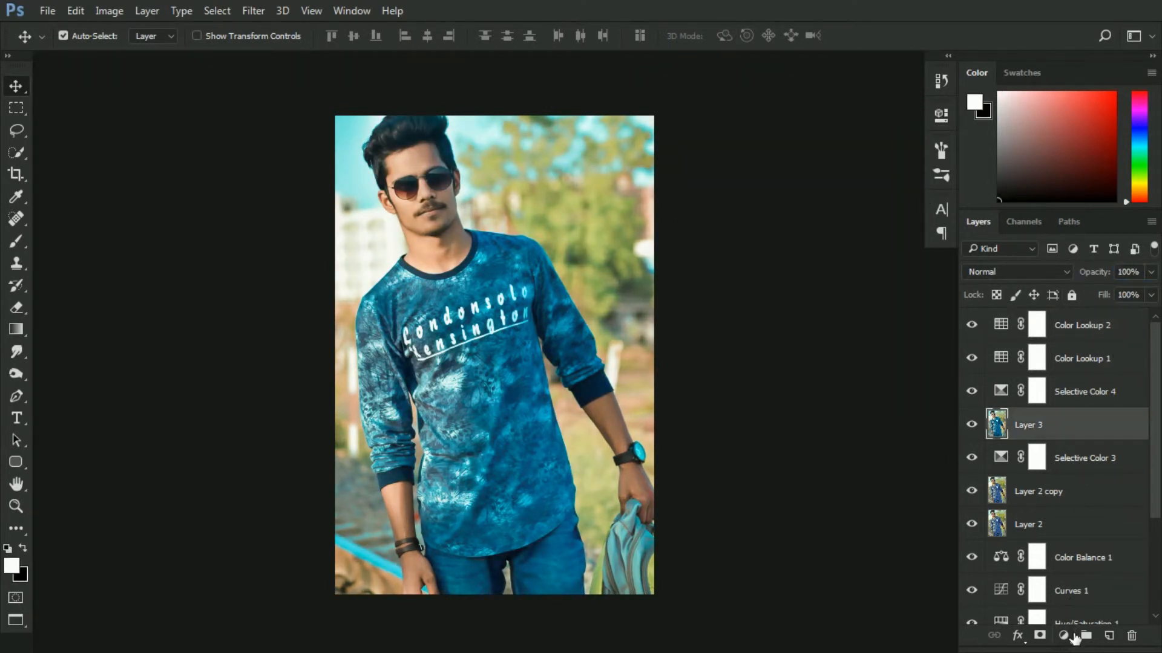
pyautogui.click(1062, 636)
pyautogui.click(1039, 424)
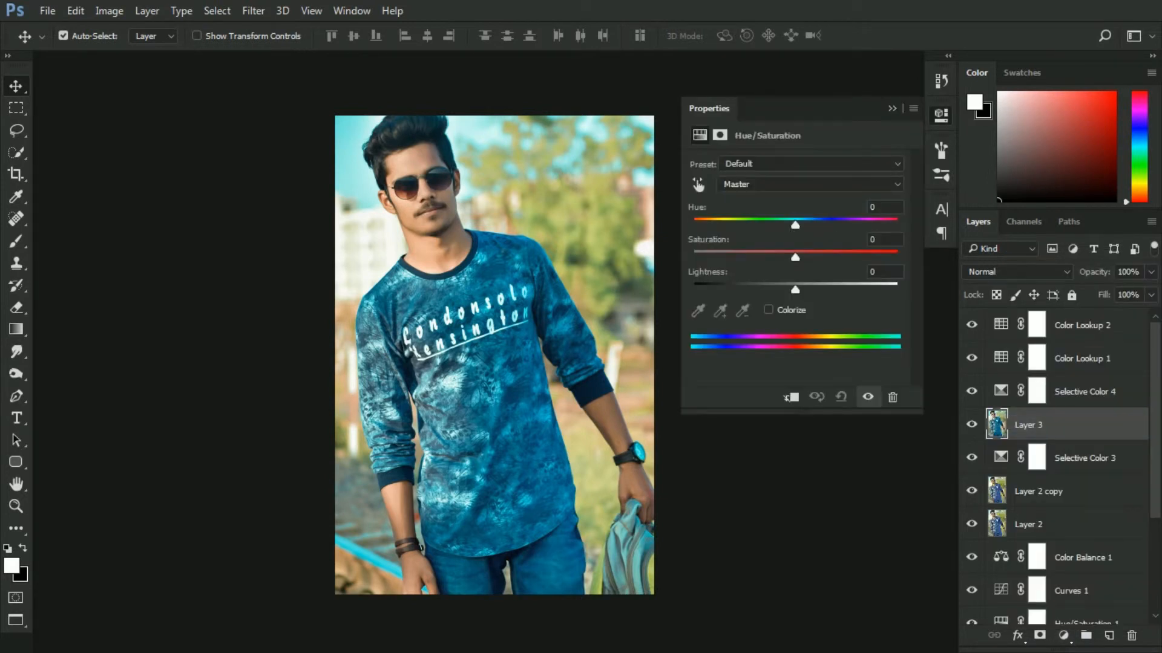
pyautogui.click(697, 184)
pyautogui.moveTo(424, 219); pyautogui.dragTo(423, 218)
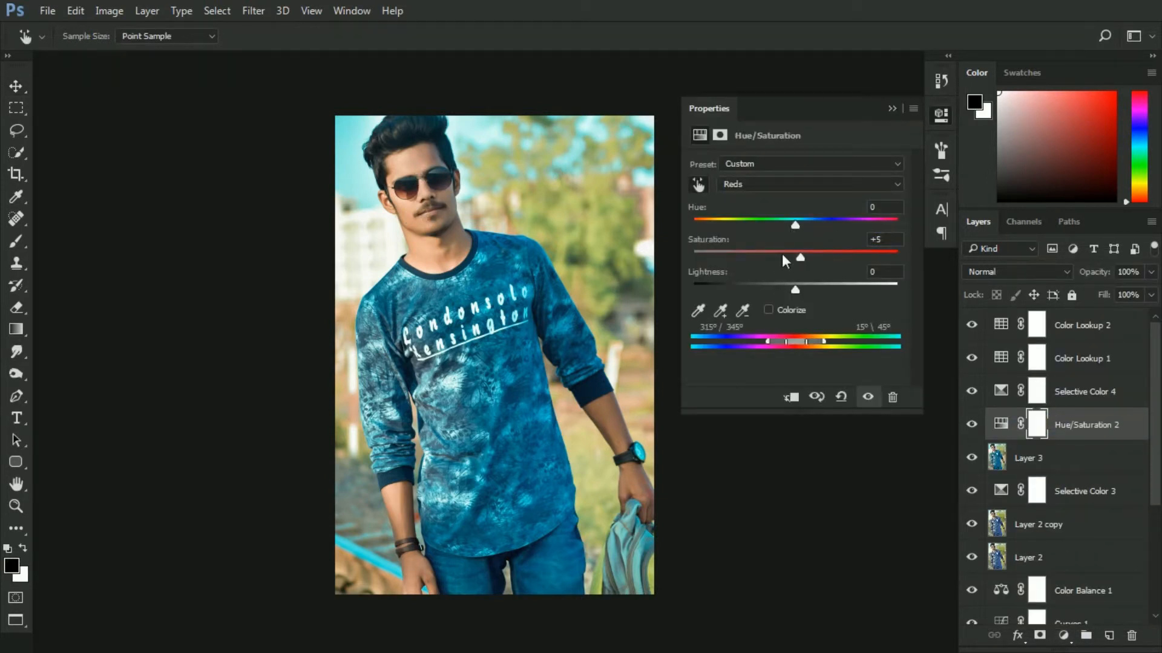
pyautogui.moveTo(796, 224)
pyautogui.mouseDown()
pyautogui.moveTo(781, 226)
pyautogui.moveTo(797, 227)
pyautogui.mouseUp()
pyautogui.moveTo(797, 289); pyautogui.dragTo(799, 291)
pyautogui.click(891, 108)
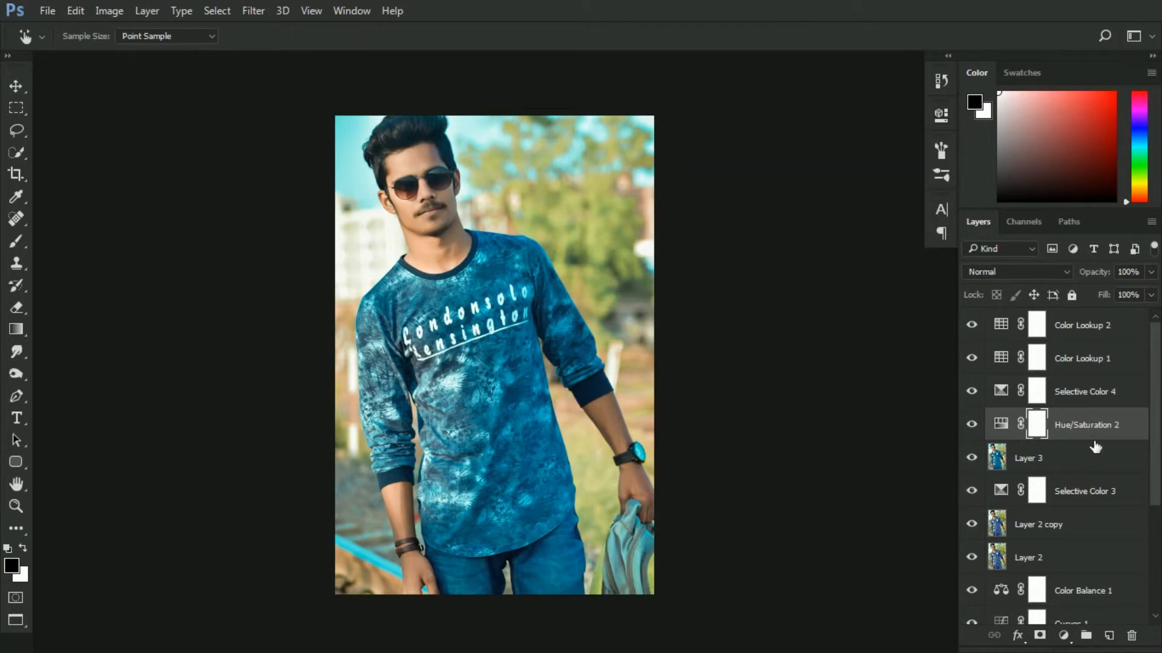
# Create a new empty layer above Layer 3 and zoom in closely on the lips
pyautogui.click(1097, 461)
pyautogui.click(1108, 636)
pyautogui.hotkey('ctrl', '+')
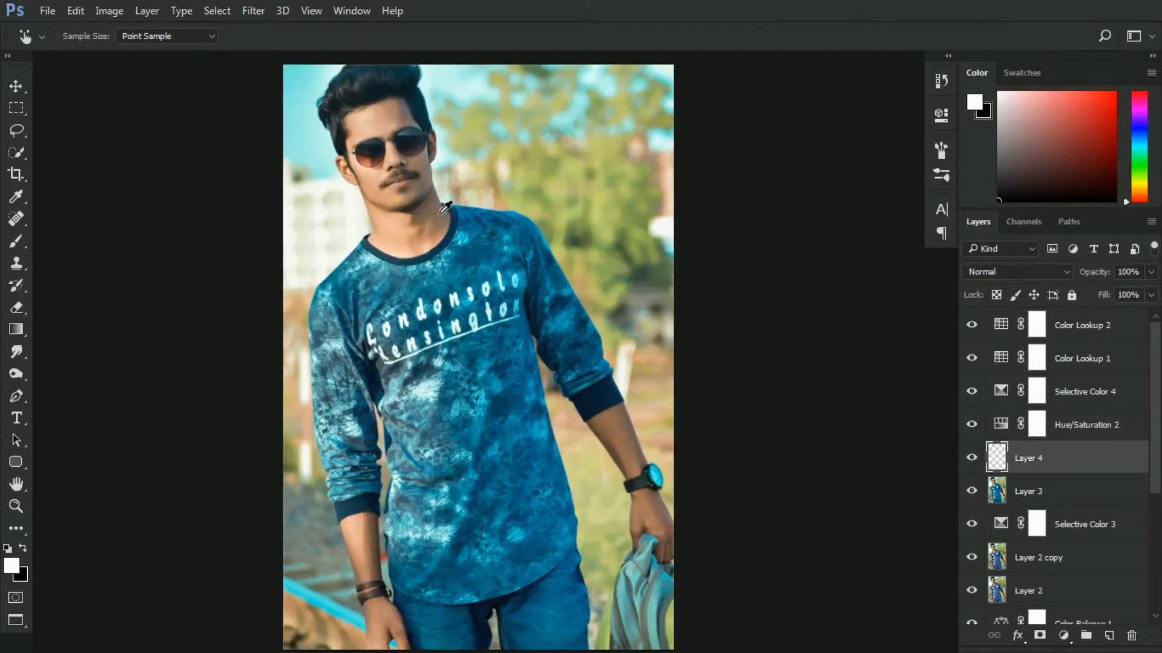
pyautogui.hotkey('ctrl', '+')
pyautogui.hotkey('ctrl', '+')
pyautogui.moveTo(358, 181); pyautogui.dragTo(465, 293)
pyautogui.hotkey('ctrl', '+')
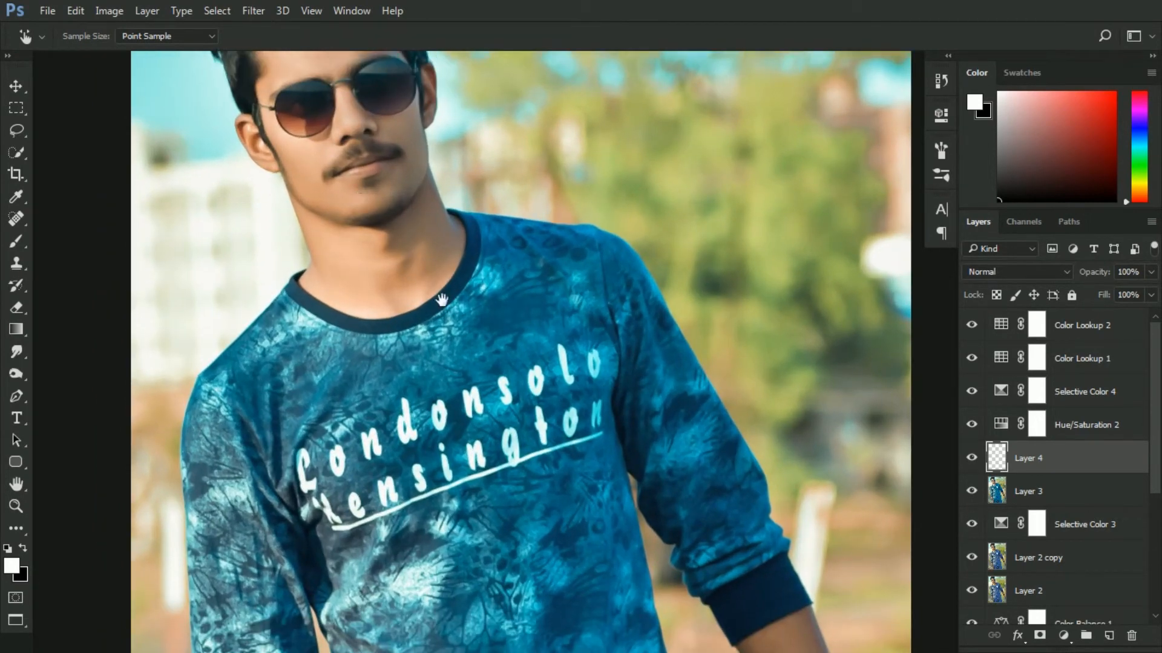
pyautogui.hotkey('ctrl', '+')
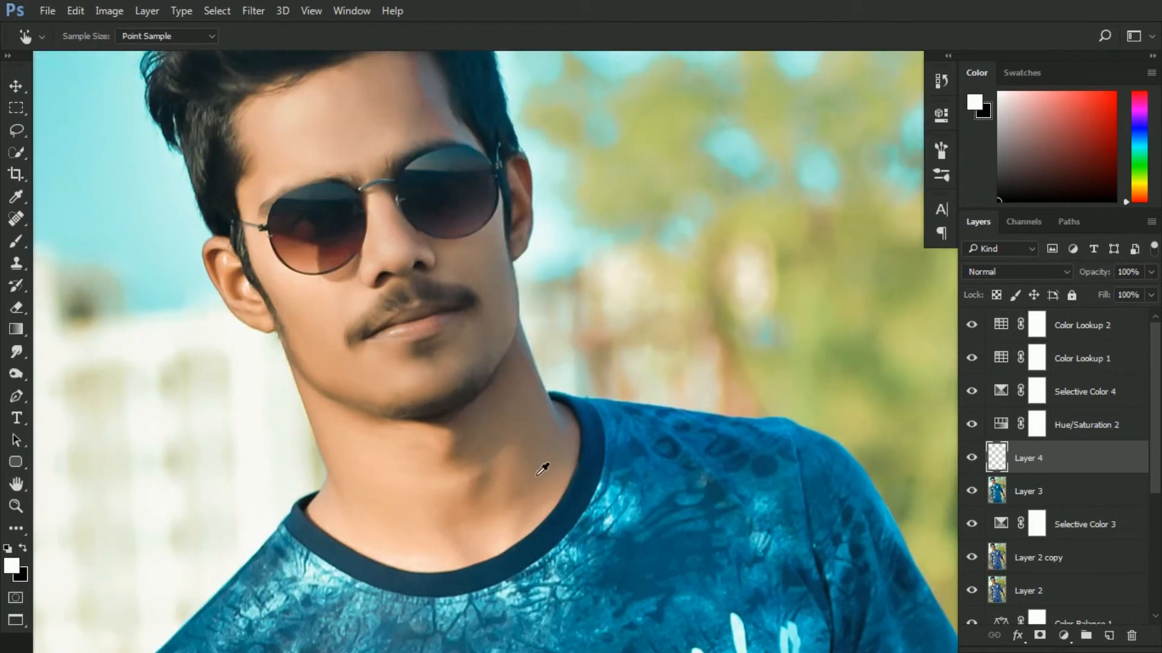
pyautogui.hotkey('ctrl', '+')
pyautogui.hotkey('ctrl', '+')
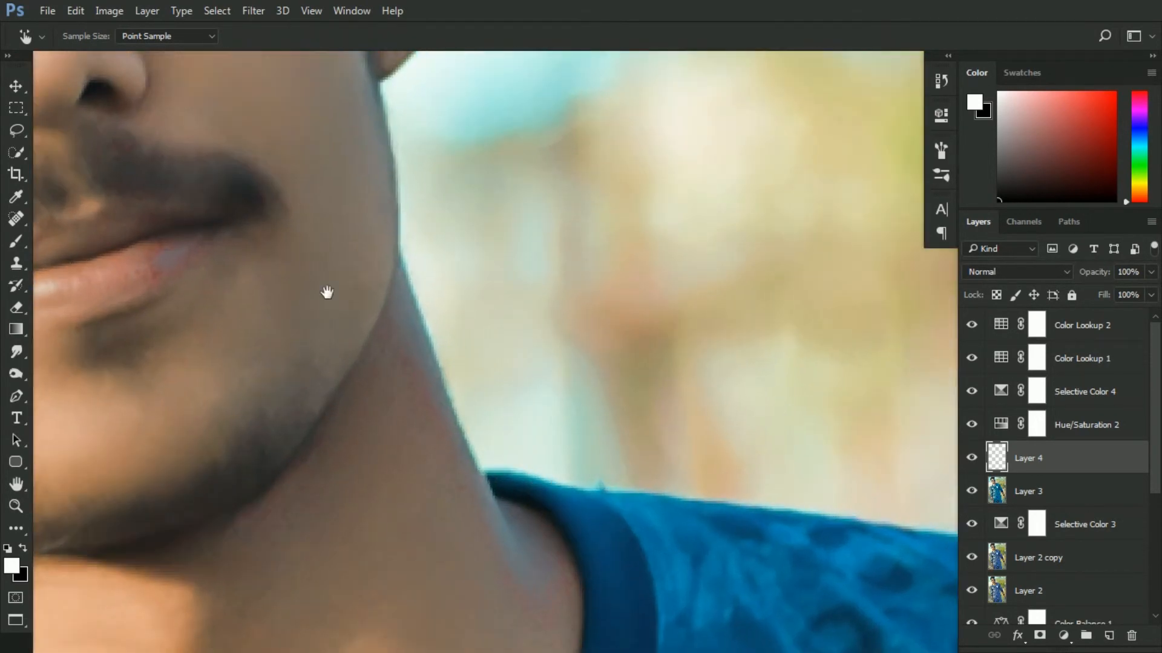
pyautogui.hotkey('ctrl', '+')
pyautogui.moveTo(564, 326); pyautogui.dragTo(591, 326)
# Paint the lips on the new layer with a pink soft brush at size 9
pyautogui.click(16, 242)
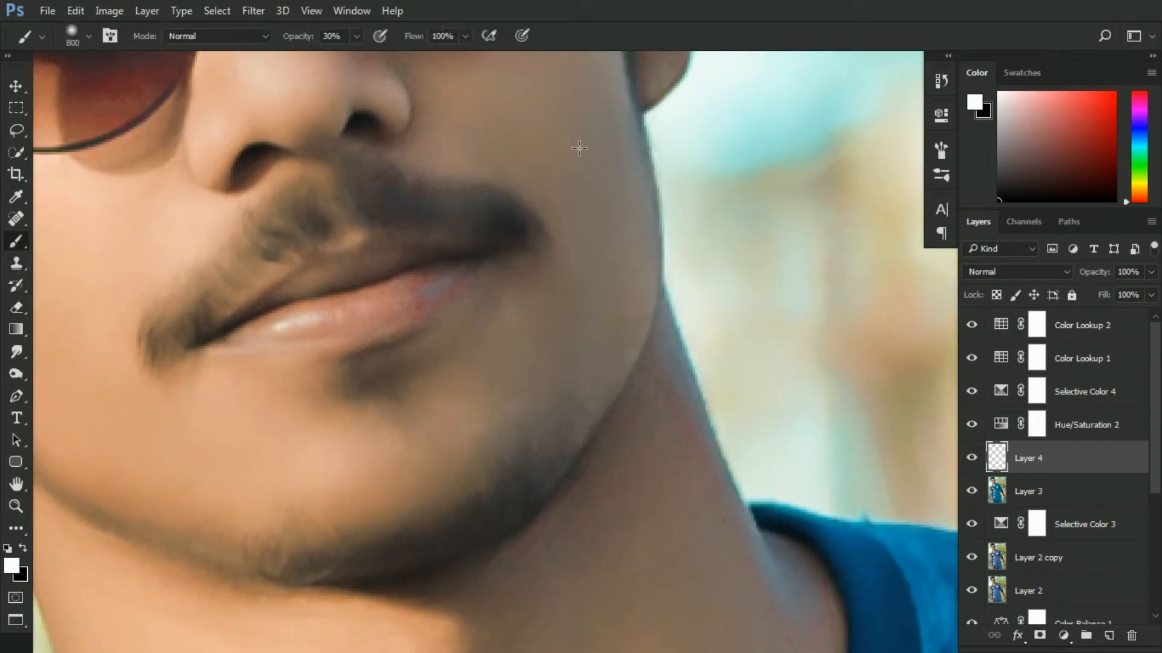
pyautogui.click(1148, 101)
pyautogui.moveTo(1112, 108); pyautogui.dragTo(1094, 95)
pyautogui.press('x')
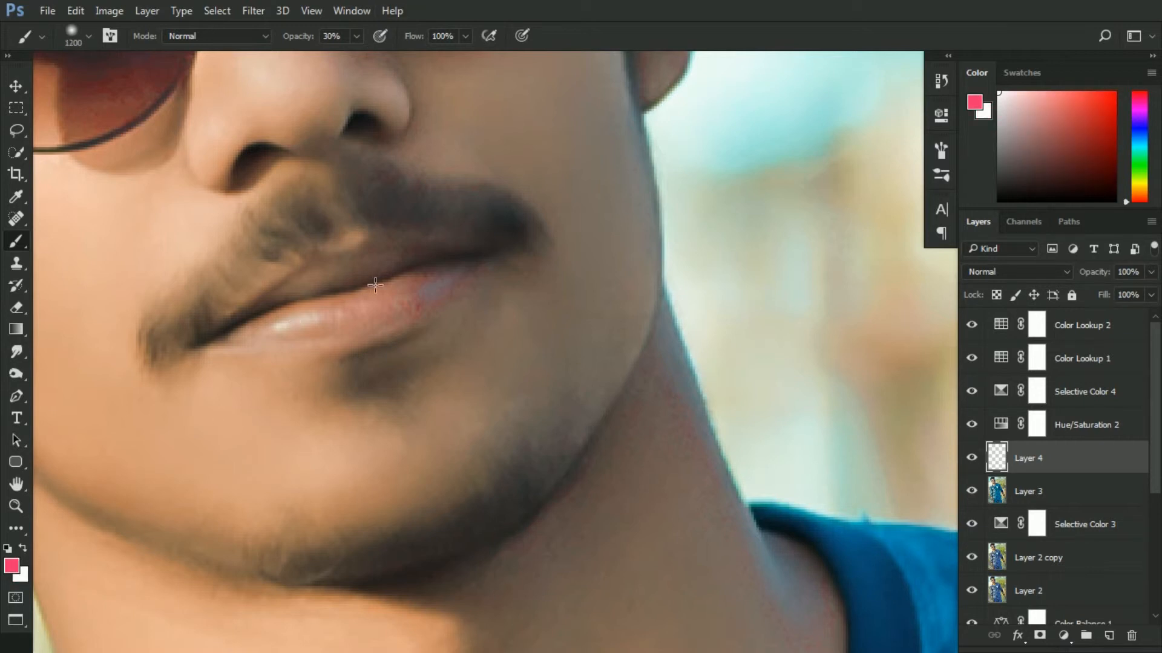
pyautogui.rightClick(375, 319)
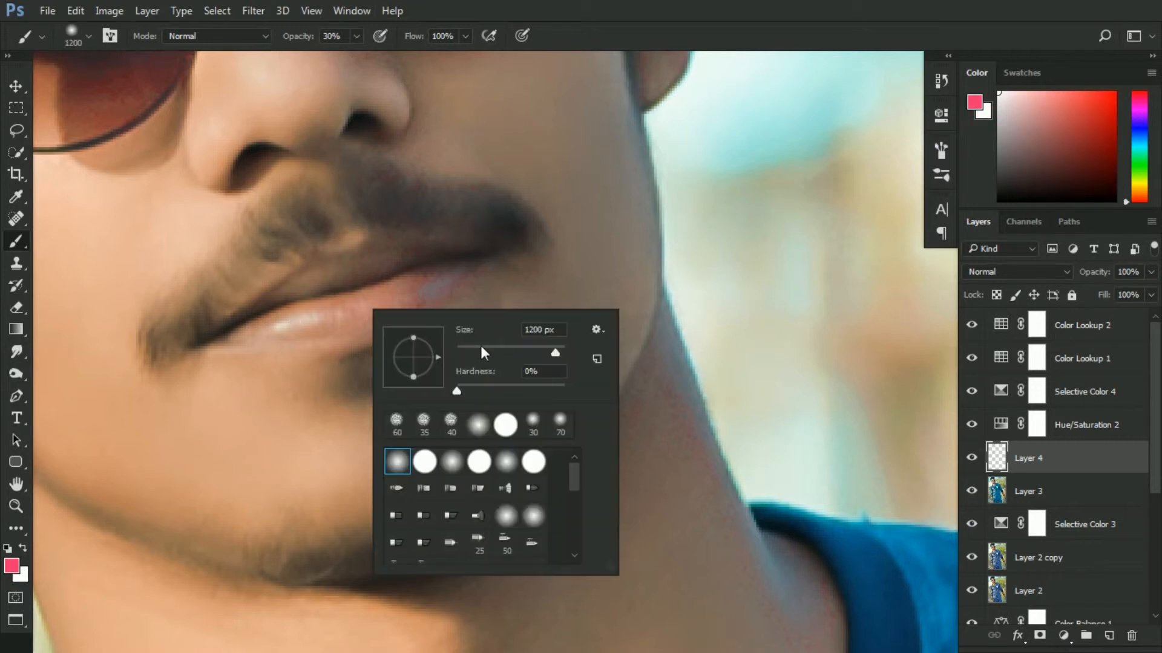
pyautogui.moveTo(495, 352); pyautogui.dragTo(469, 353)
pyautogui.moveTo(345, 329)
pyautogui.mouseDown()
pyautogui.moveTo(447, 312)
pyautogui.moveTo(375, 344)
pyautogui.moveTo(296, 345)
pyautogui.moveTo(337, 333)
pyautogui.moveTo(344, 308)
pyautogui.moveTo(408, 288)
pyautogui.moveTo(263, 347)
pyautogui.moveTo(253, 335)
pyautogui.moveTo(285, 326)
pyautogui.moveTo(258, 343)
pyautogui.moveTo(296, 304)
pyautogui.moveTo(239, 346)
pyautogui.moveTo(293, 303)
pyautogui.mouseUp()
pyautogui.hotkey('ctrl', 'z')
pyautogui.moveTo(430, 273)
pyautogui.mouseDown()
pyautogui.moveTo(455, 274)
pyautogui.moveTo(449, 294)
pyautogui.moveTo(471, 274)
pyautogui.moveTo(405, 280)
pyautogui.mouseUp()
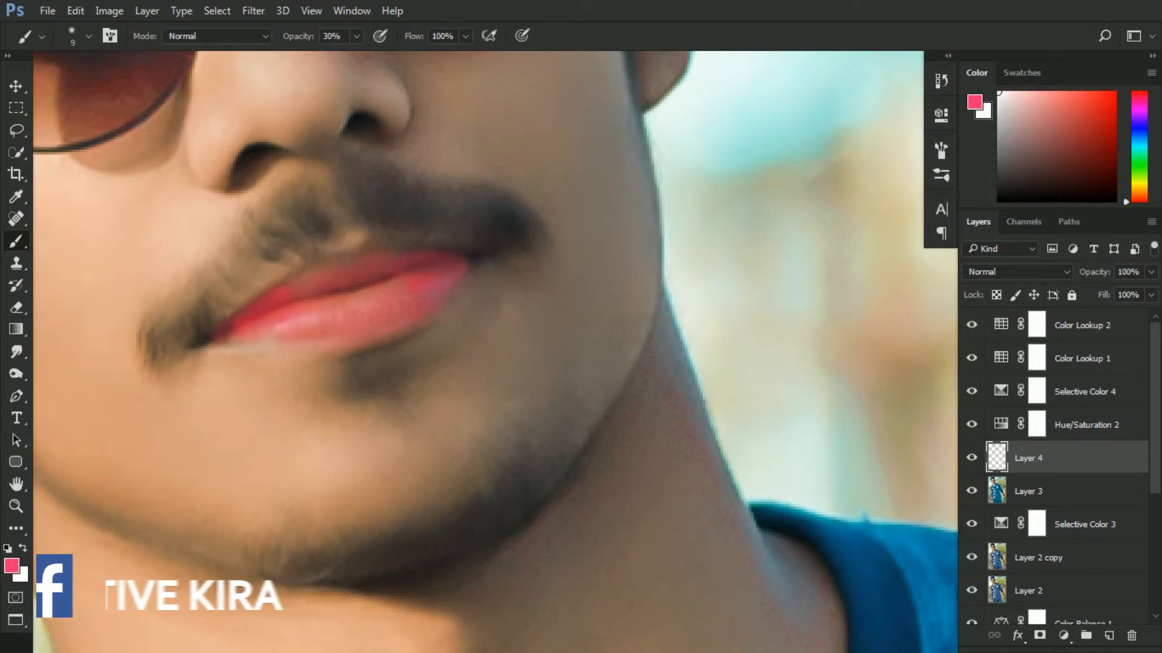
# Set the lip layer's blend mode to Soft Light and its opacity to 20%
pyautogui.click(1066, 272)
pyautogui.click(1013, 451)
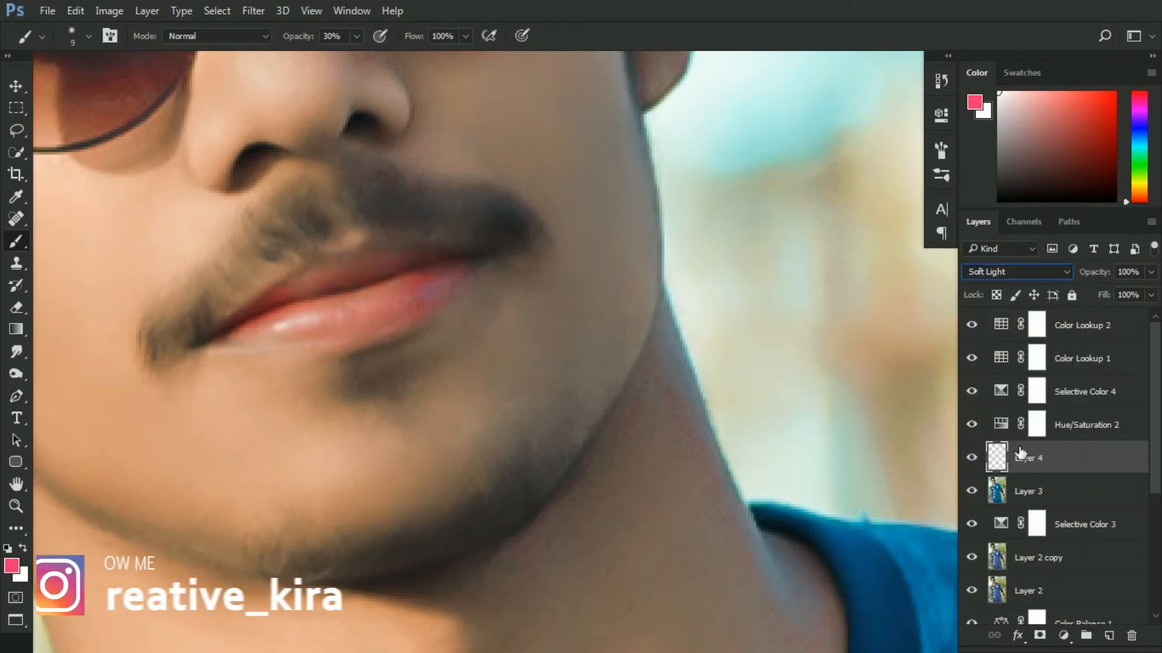
pyautogui.hotkey('ctrl', '-')
pyautogui.hotkey('ctrl', '-')
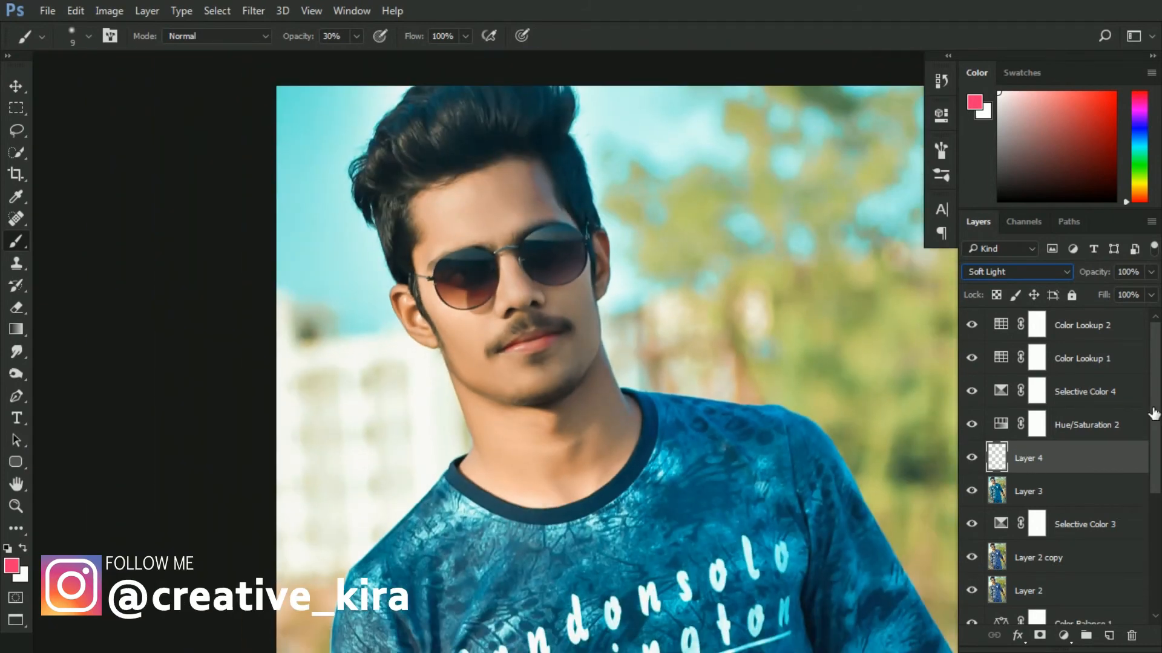
pyautogui.moveTo(1145, 277); pyautogui.dragTo(1065, 272)
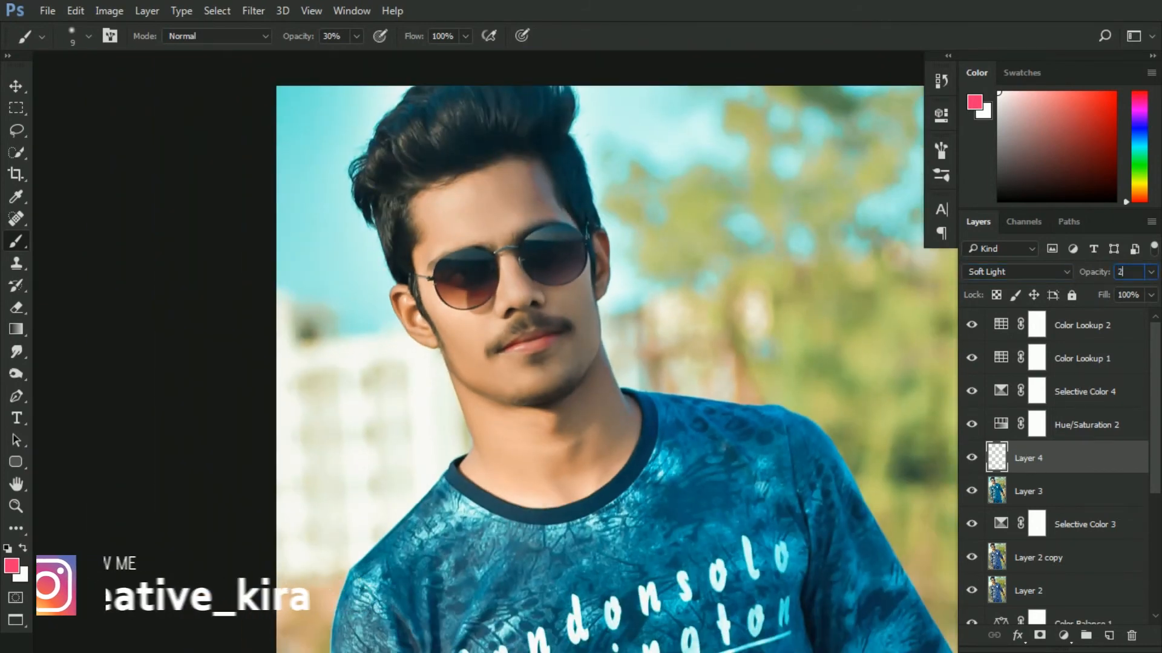
pyautogui.click(977, 460)
pyautogui.click(977, 460)
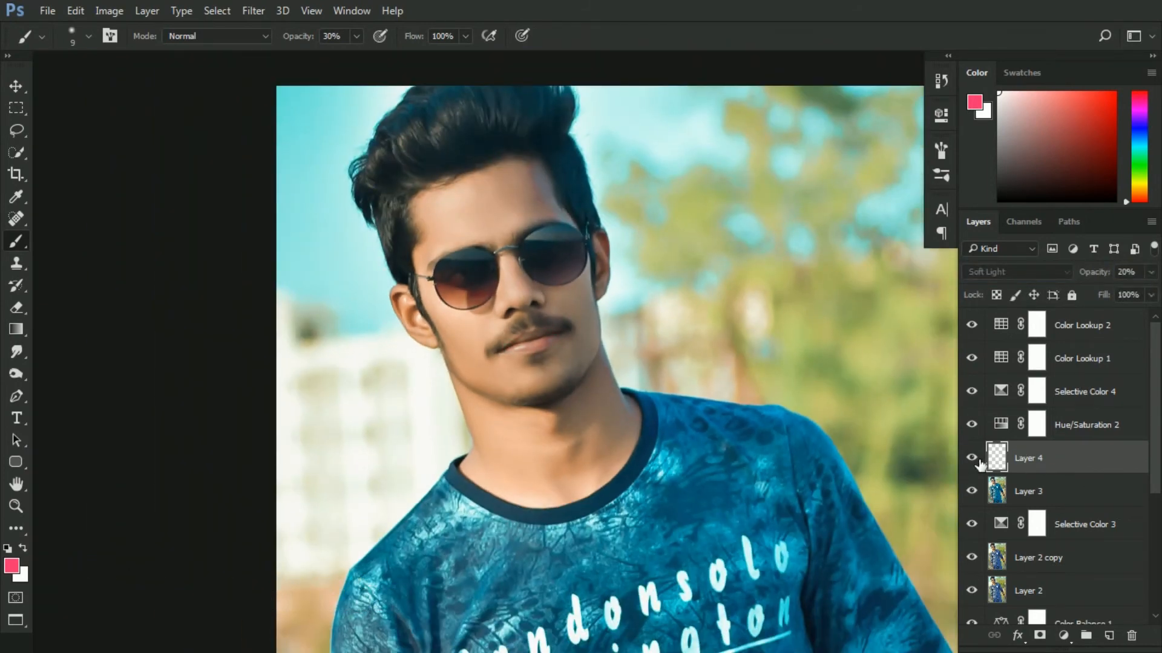
pyautogui.hotkey('ctrl', '-')
pyautogui.hotkey('ctrl', '-')
pyautogui.hotkey('ctrl', '-')
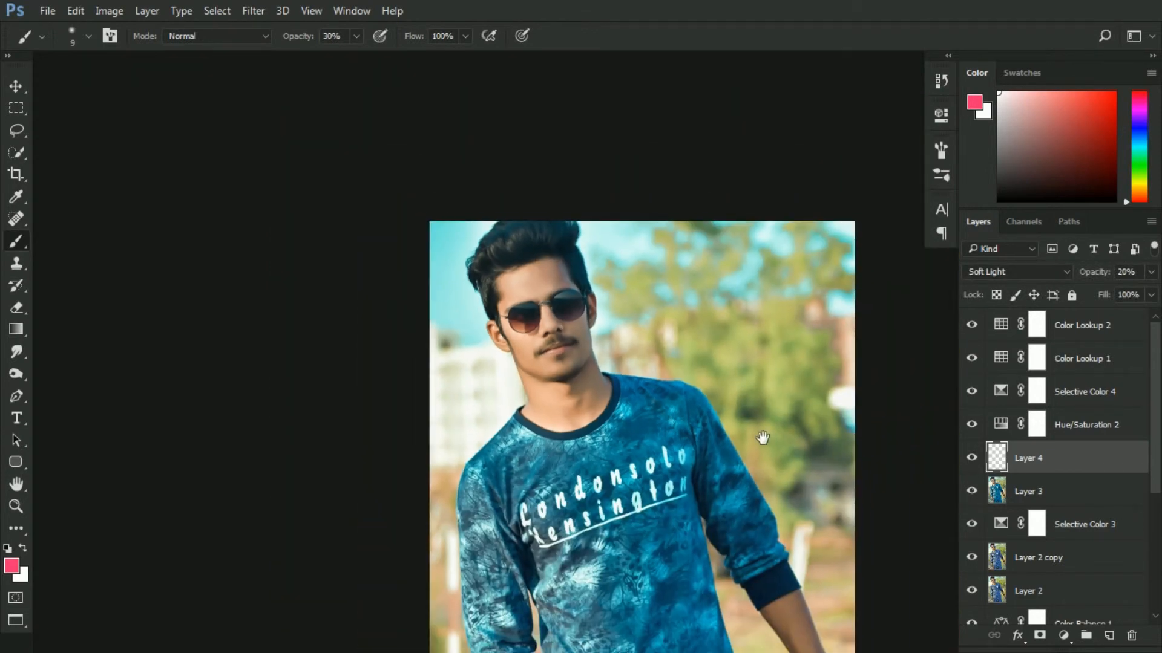
pyautogui.moveTo(760, 437); pyautogui.dragTo(596, 307)
pyautogui.hotkey('ctrl', '-')
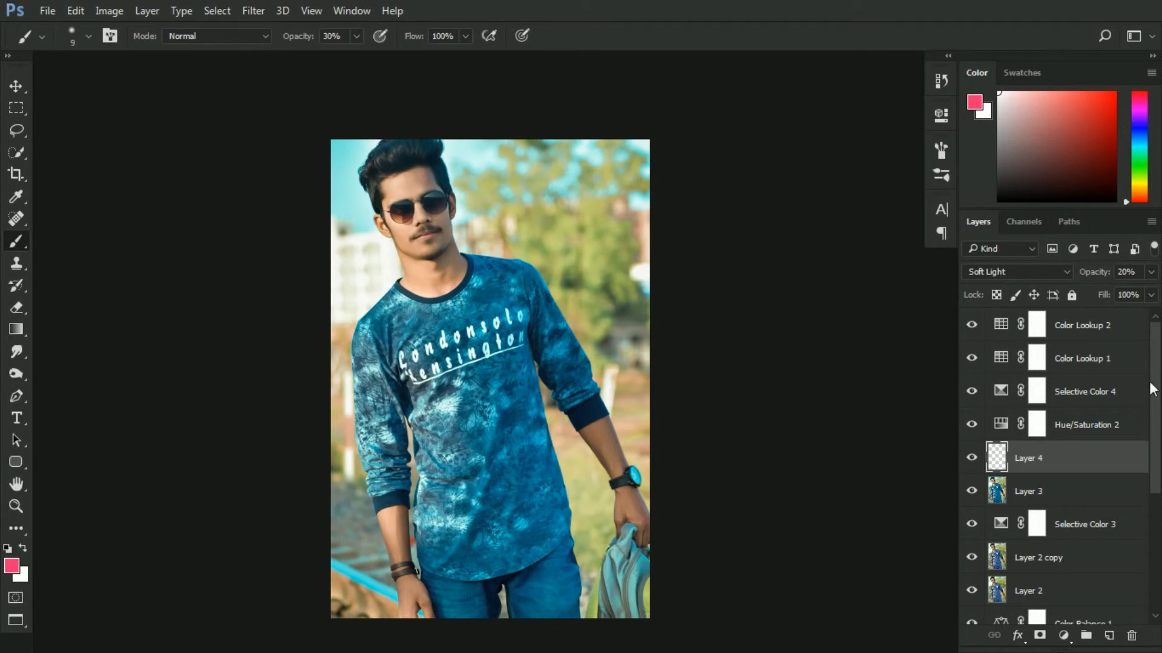
# Add a reversed black-and-white radial Gradient Fill layer at the top of the stack and set it to Multiply
pyautogui.click(1079, 331)
pyautogui.click(1065, 635)
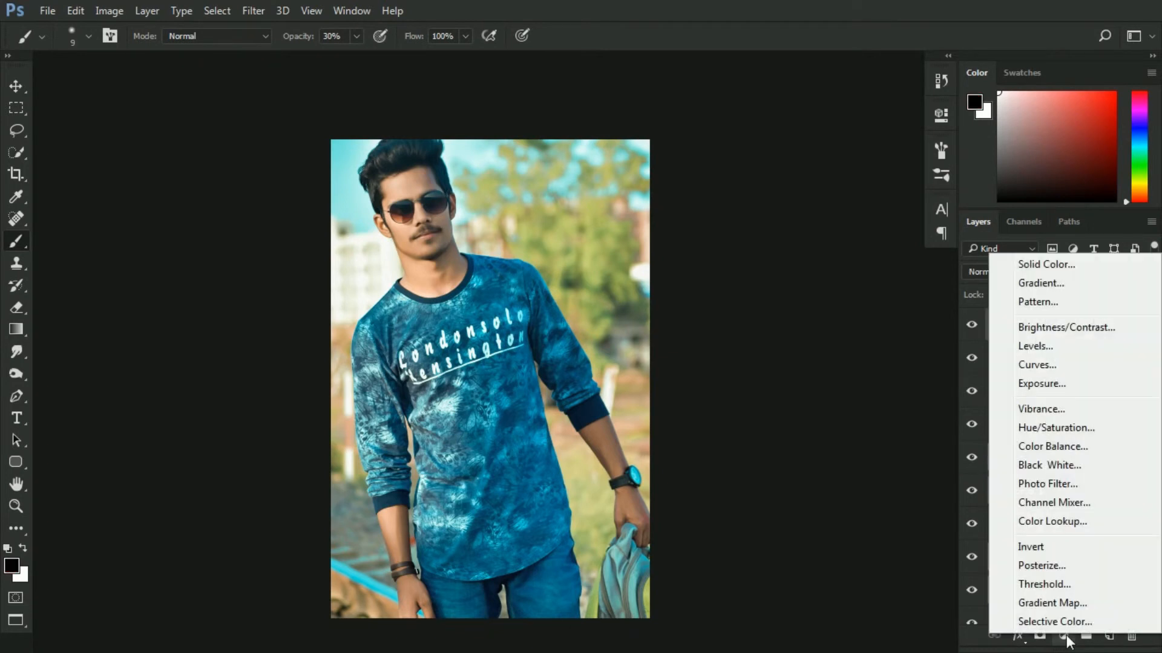
pyautogui.click(1038, 283)
pyautogui.click(701, 172)
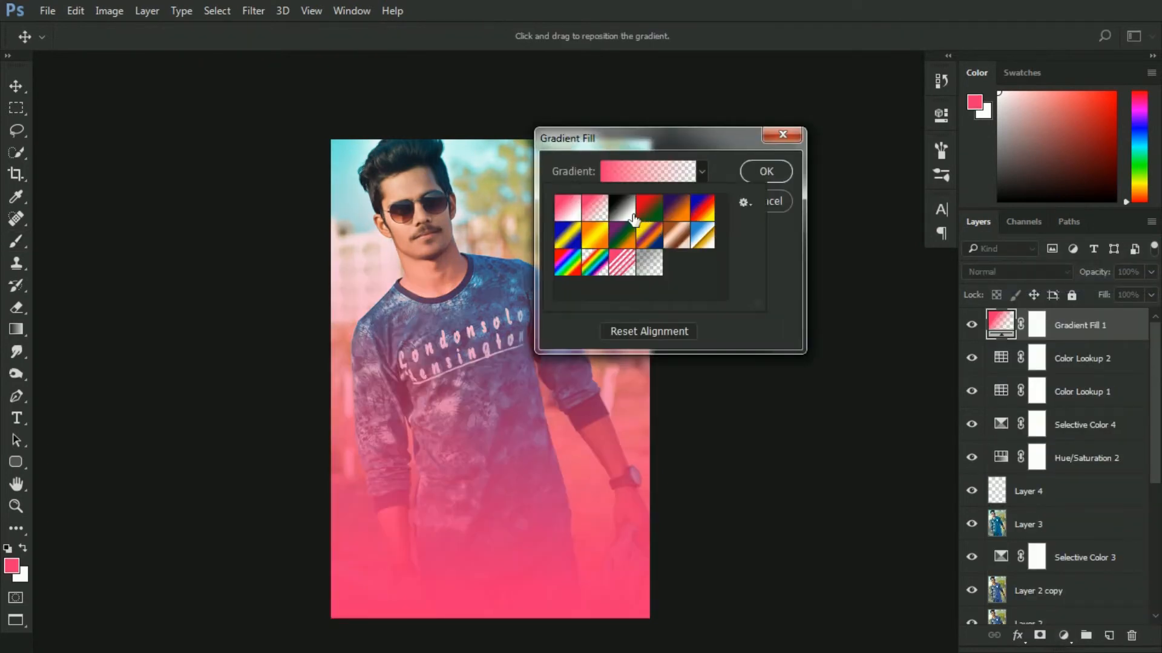
pyautogui.click(631, 216)
pyautogui.click(785, 305)
pyautogui.click(649, 199)
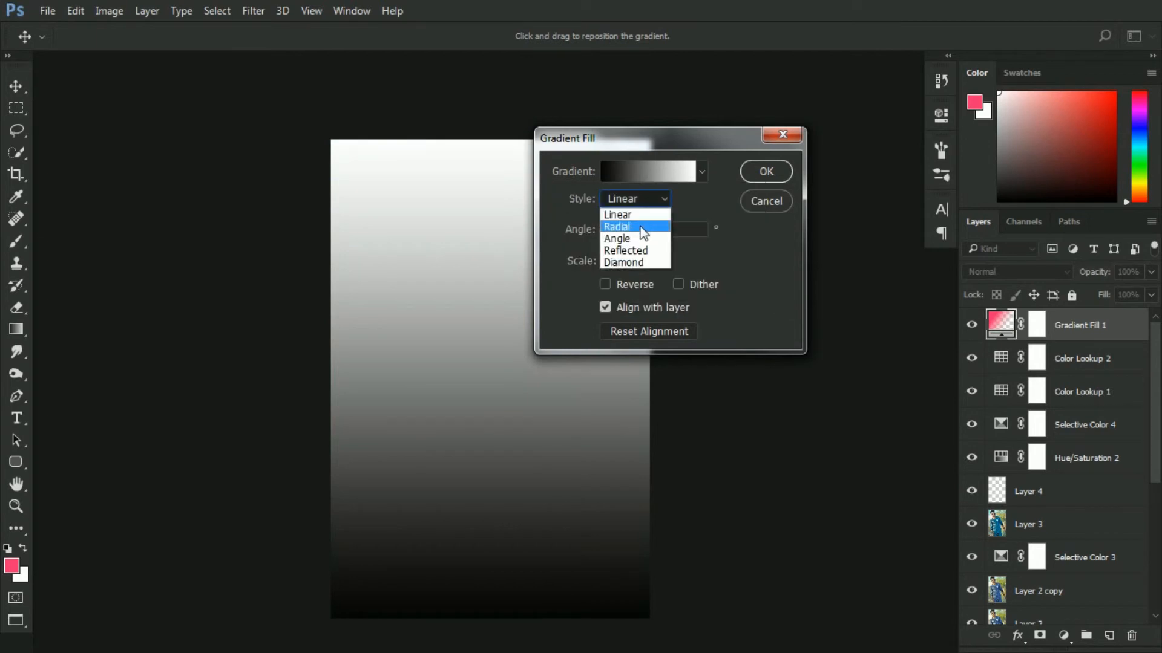
pyautogui.click(641, 226)
pyautogui.click(605, 284)
pyautogui.click(641, 261)
pyautogui.moveTo(644, 280); pyautogui.dragTo(645, 280)
pyautogui.click(751, 178)
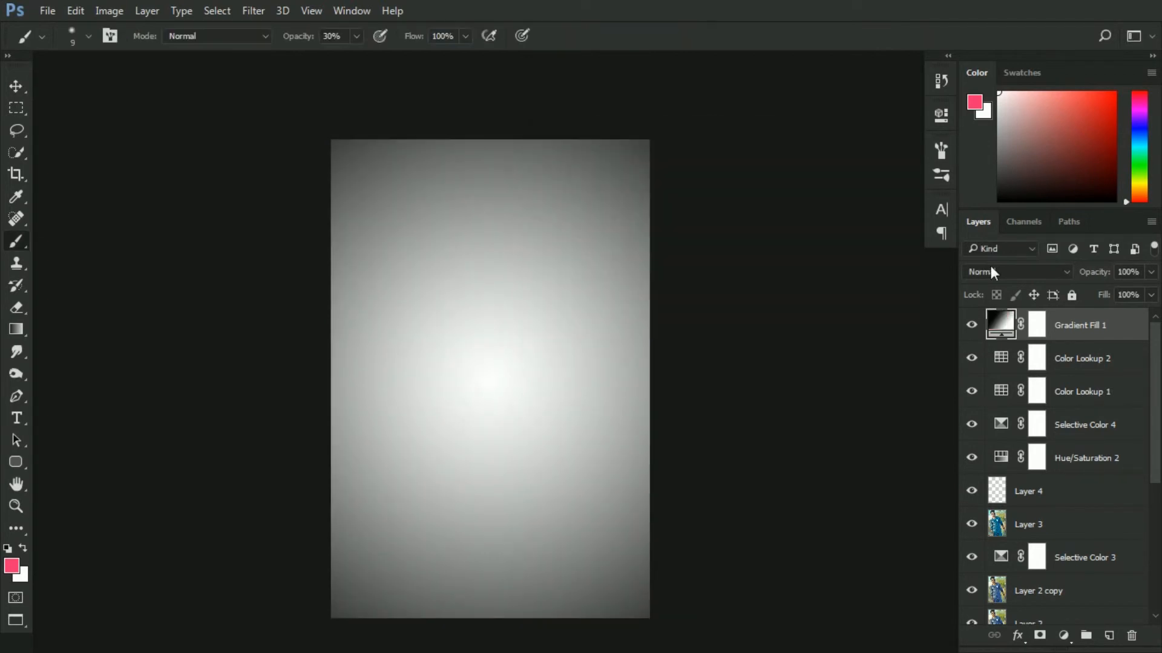
pyautogui.click(1004, 271)
pyautogui.click(978, 328)
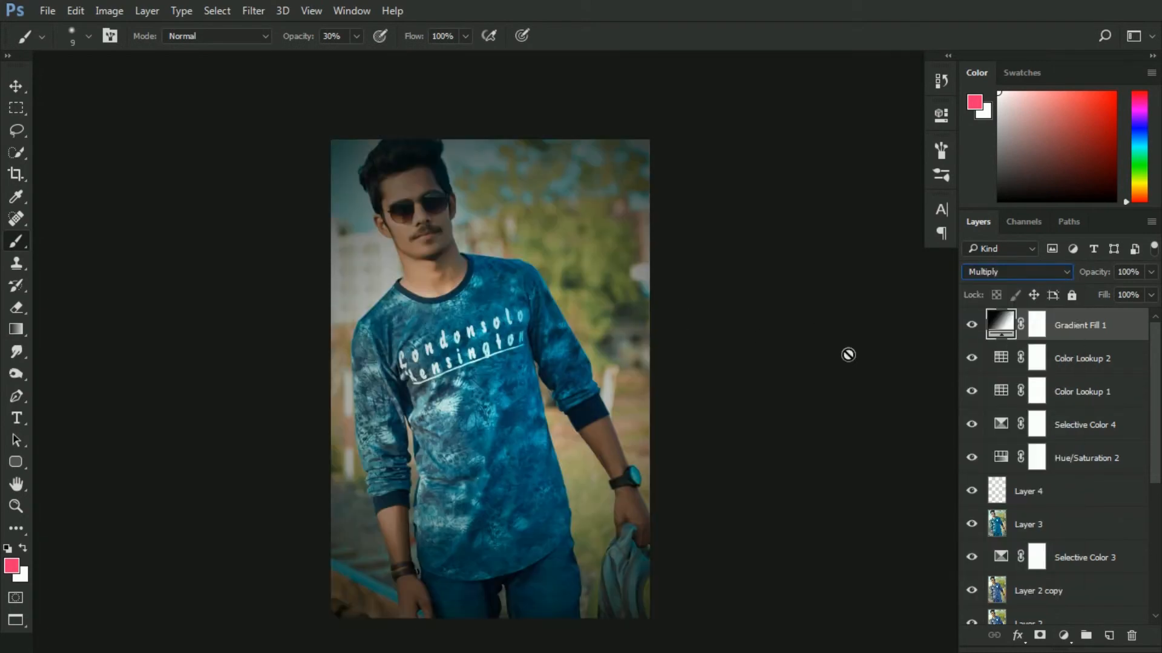
# Paint the Gradient Fill mask over the subject with a black brush at 47% opacity and size 700
pyautogui.click(1037, 325)
pyautogui.press('d')
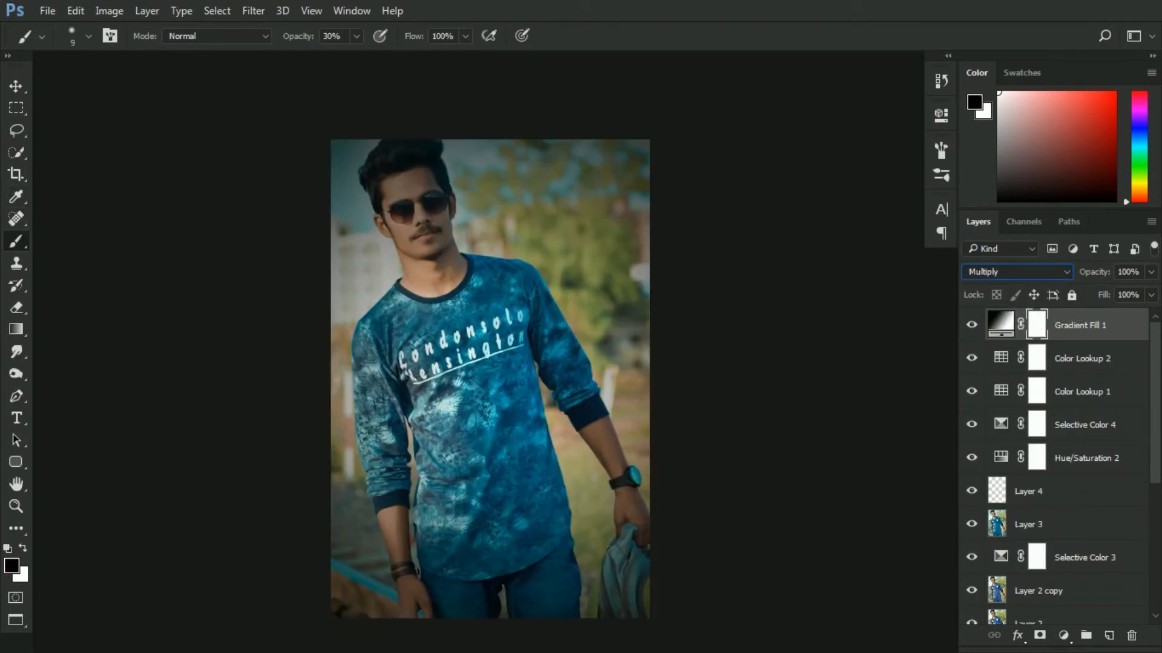
pyautogui.click(357, 36)
pyautogui.moveTo(358, 57); pyautogui.dragTo(368, 61)
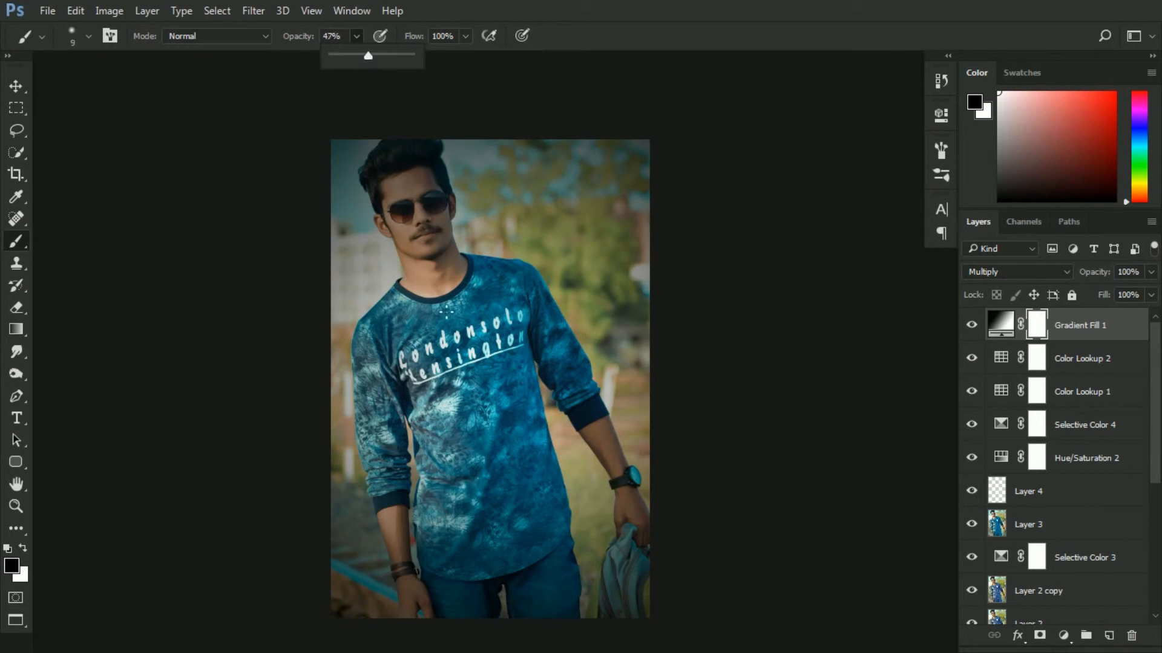
pyautogui.press(']')
pyautogui.press(']')
pyautogui.press(']')
pyautogui.press(']')
pyautogui.press(']')
pyautogui.press(']')
pyautogui.press(']')
pyautogui.press(']')
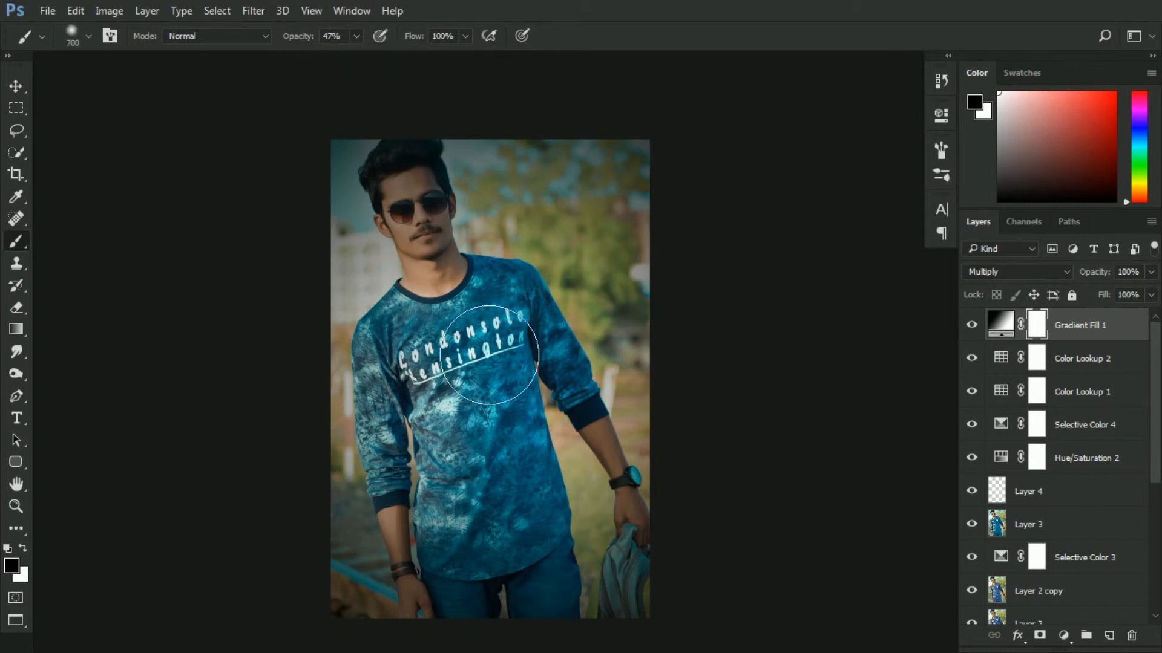
pyautogui.moveTo(441, 274)
pyautogui.mouseDown()
pyautogui.moveTo(461, 293)
pyautogui.moveTo(470, 524)
pyautogui.moveTo(498, 492)
pyautogui.moveTo(536, 579)
pyautogui.moveTo(553, 448)
pyautogui.mouseUp()
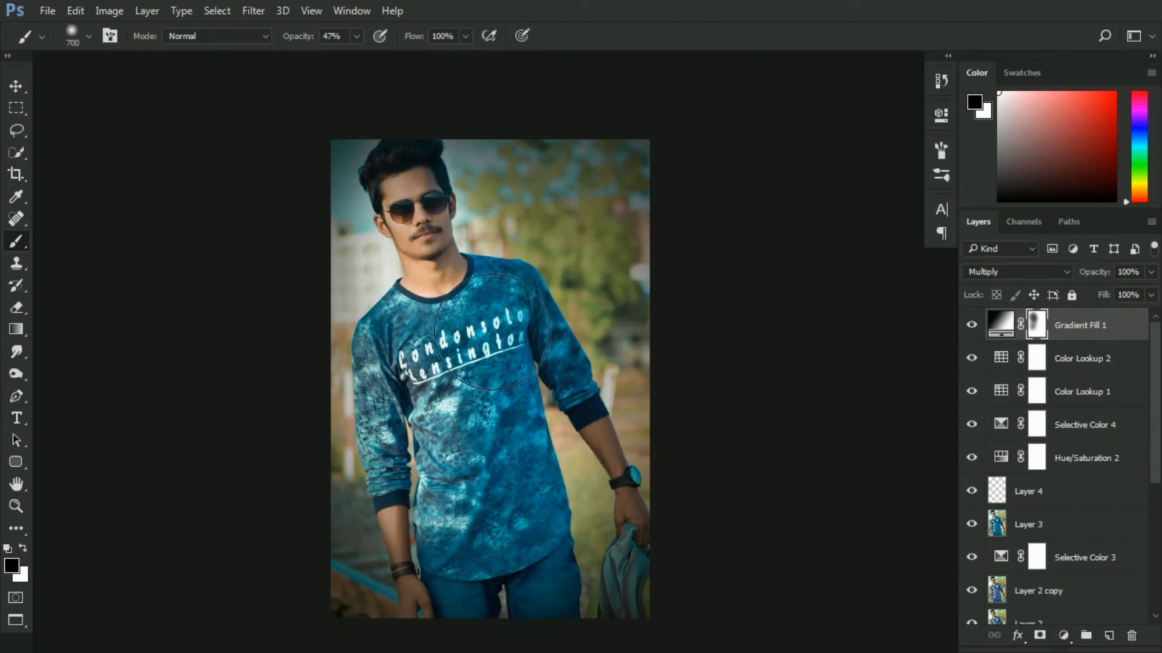
pyautogui.moveTo(435, 219); pyautogui.dragTo(444, 282)
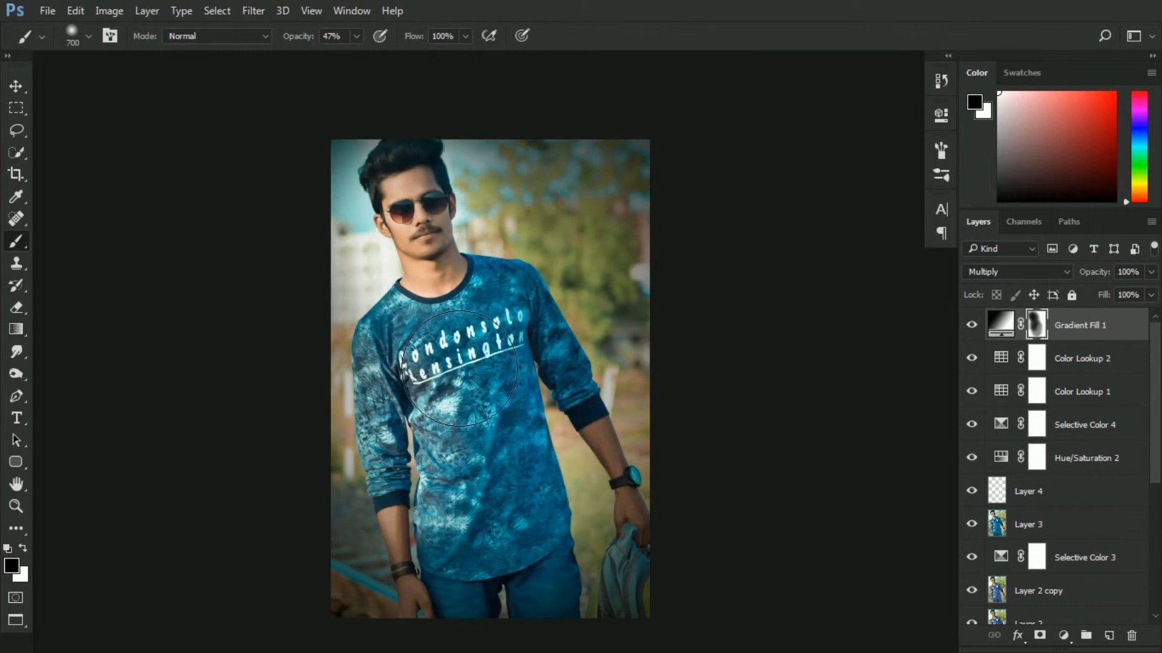
pyautogui.moveTo(426, 216)
pyautogui.mouseDown()
pyautogui.moveTo(445, 596)
pyautogui.moveTo(642, 597)
pyautogui.moveTo(606, 523)
pyautogui.mouseUp()
# Reduce the brush to 400 and keep masking the vignette off the shoulders and body
pyautogui.press('[')
pyautogui.press('[')
pyautogui.press('[')
pyautogui.moveTo(597, 469); pyautogui.dragTo(646, 510)
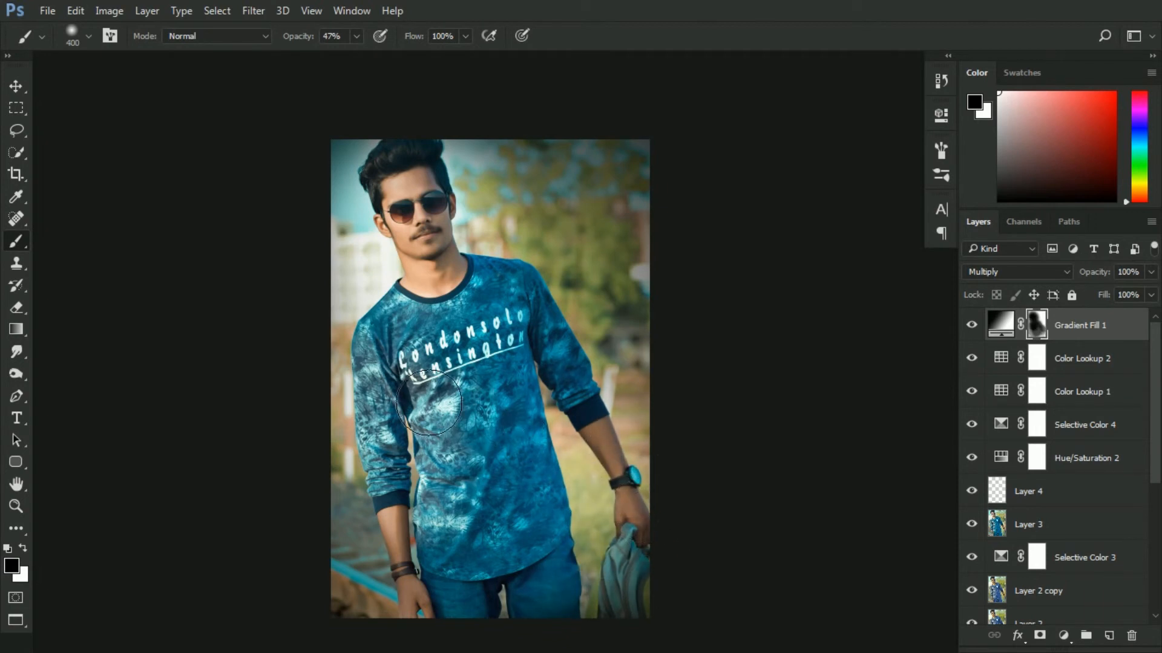
pyautogui.moveTo(401, 245)
pyautogui.mouseDown()
pyautogui.moveTo(375, 185)
pyautogui.moveTo(458, 244)
pyautogui.mouseUp()
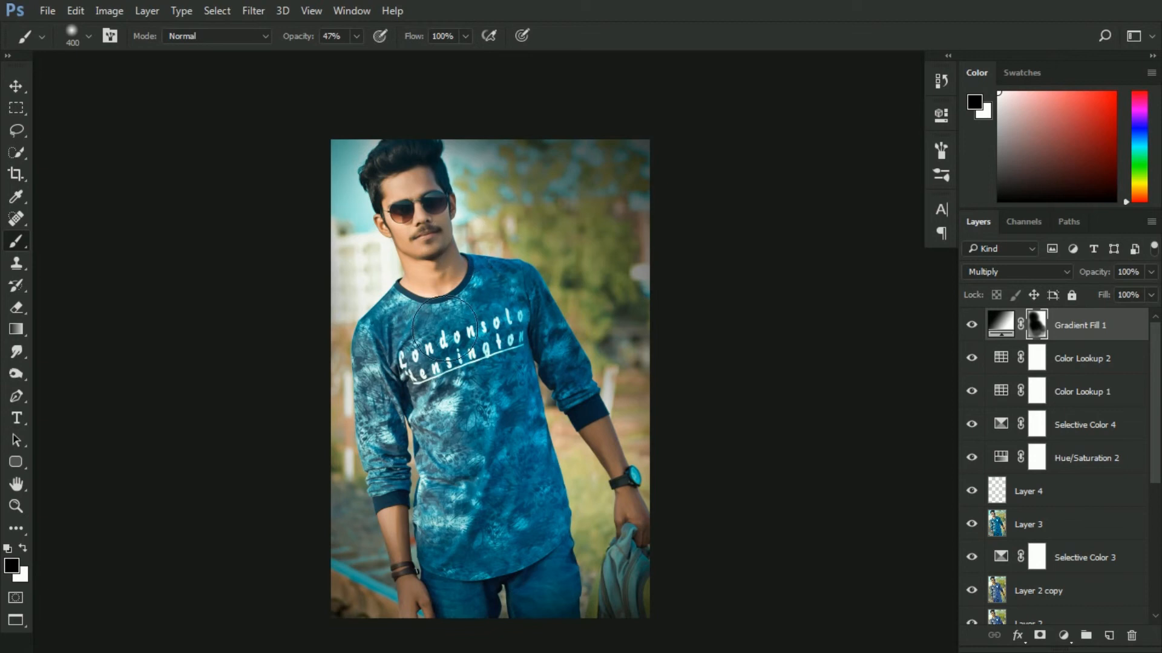
pyautogui.moveTo(481, 442)
pyautogui.mouseDown()
pyautogui.moveTo(518, 430)
pyautogui.moveTo(518, 289)
pyautogui.mouseUp()
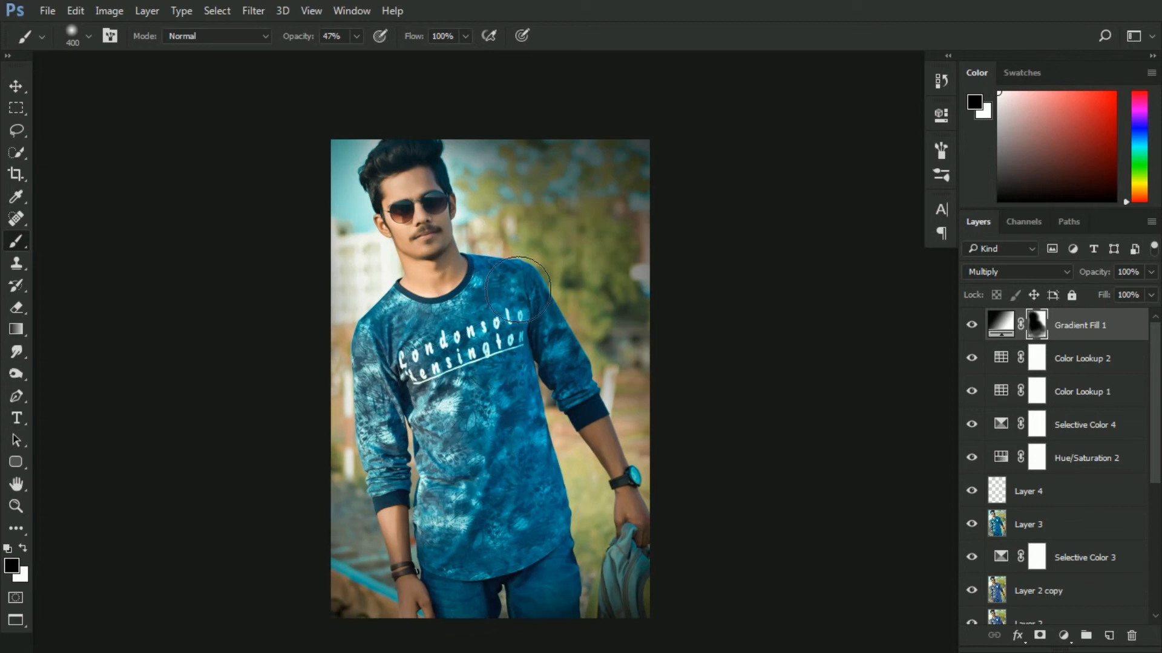
pyautogui.moveTo(547, 240); pyautogui.dragTo(578, 248)
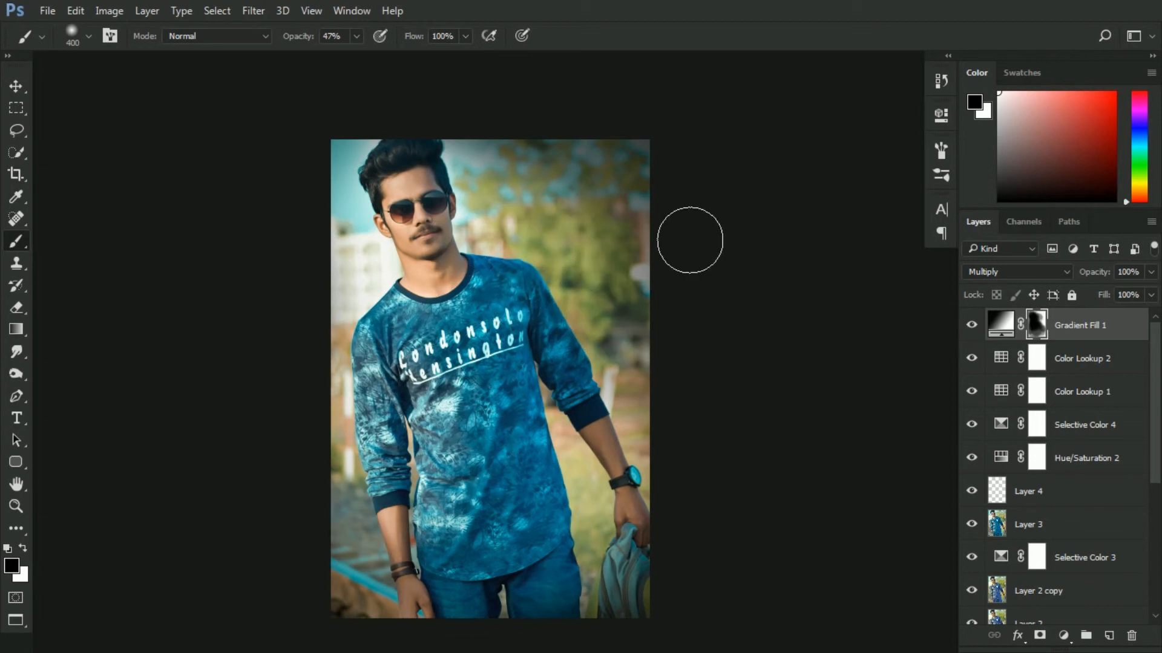
# Enlarge the brush to 1000 and paint the mask across the subject once more
pyautogui.press(']')
pyautogui.press(']')
pyautogui.press(']')
pyautogui.press(']')
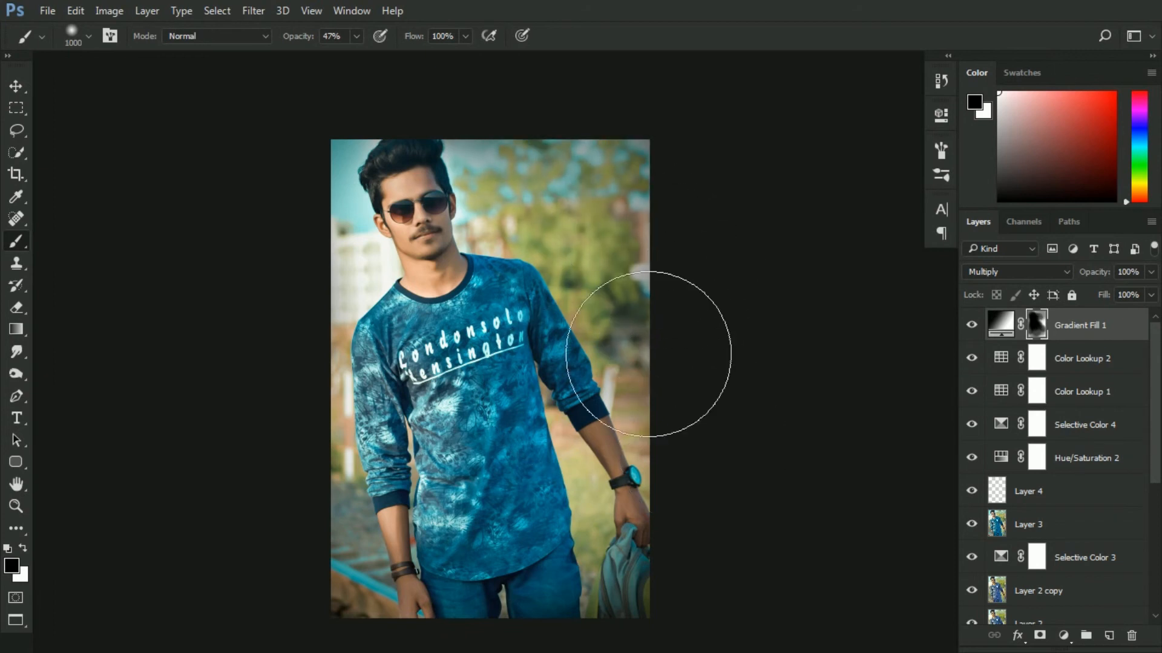
pyautogui.press('x')
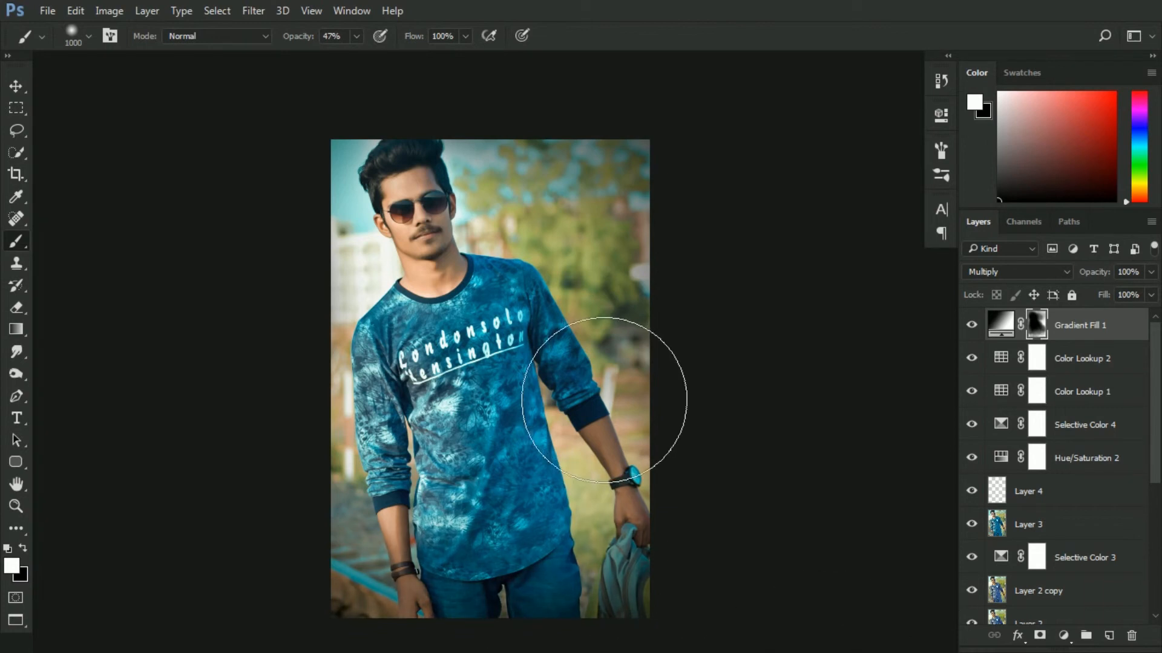
pyautogui.press('x')
pyautogui.moveTo(428, 190)
pyautogui.mouseDown()
pyautogui.moveTo(436, 243)
pyautogui.moveTo(506, 231)
pyautogui.moveTo(505, 377)
pyautogui.moveTo(545, 423)
pyautogui.mouseUp()
pyautogui.click(971, 326)
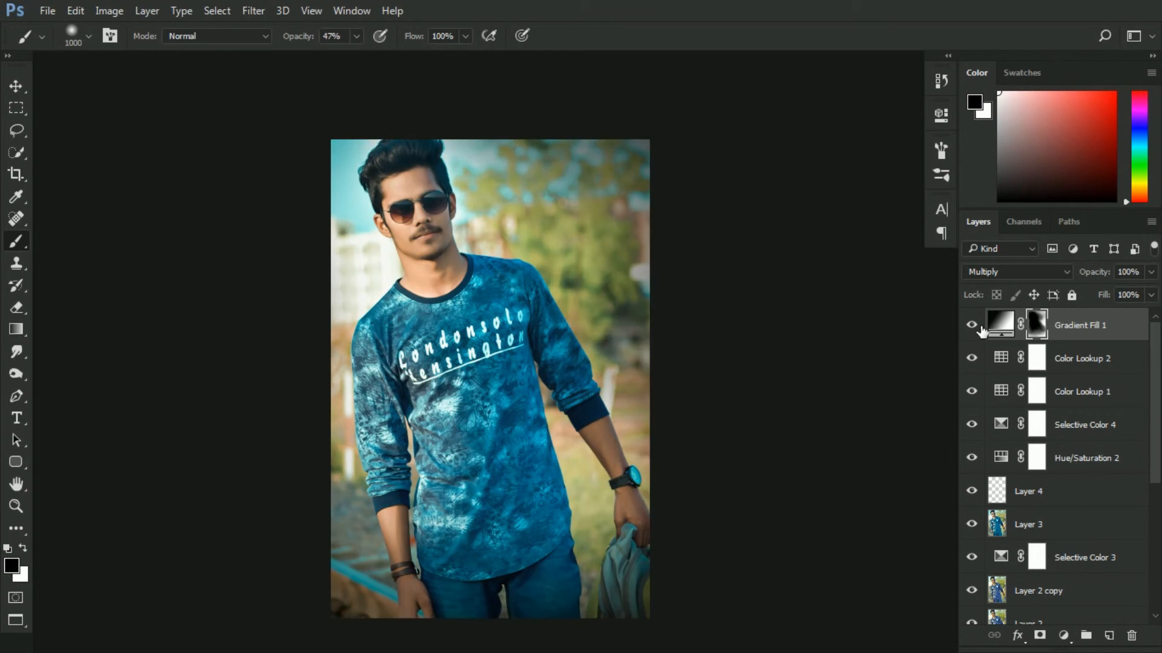
# Add a Photo Filter adjustment layer using the Blue filter at 15% density
pyautogui.click(1066, 637)
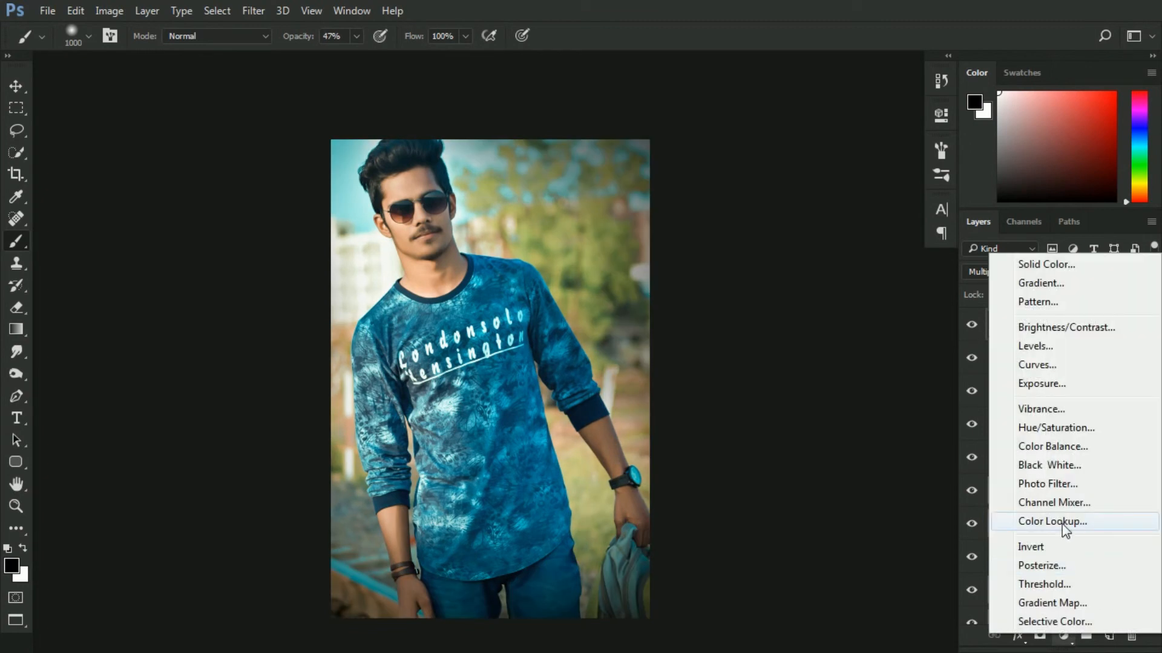
pyautogui.click(1052, 482)
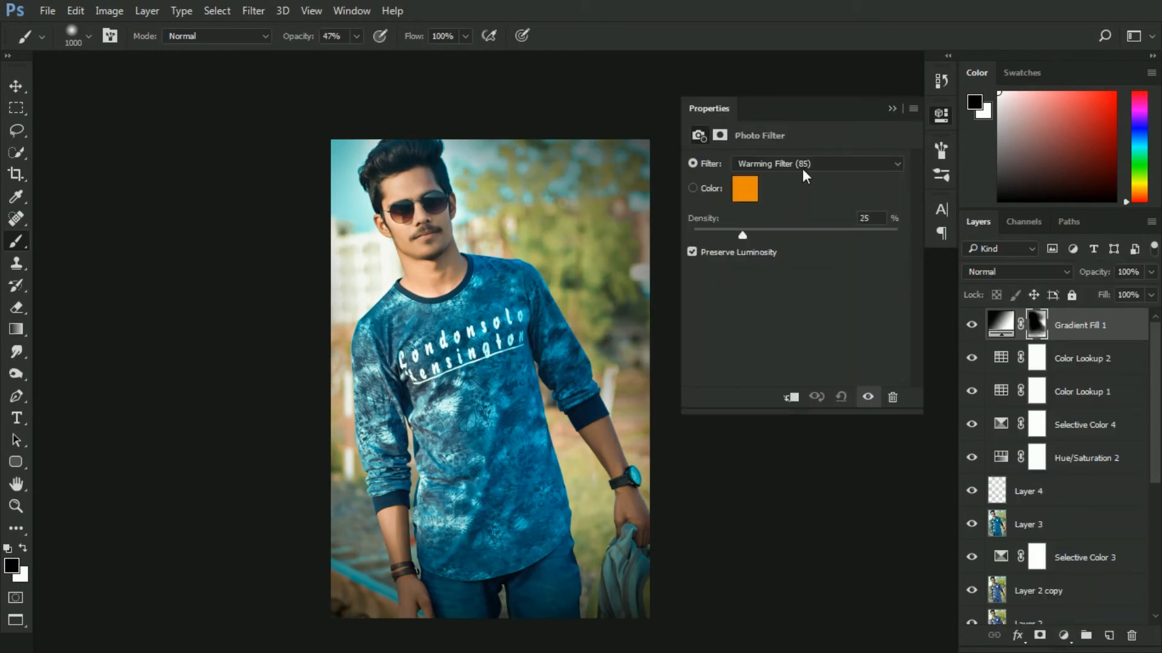
pyautogui.click(768, 164)
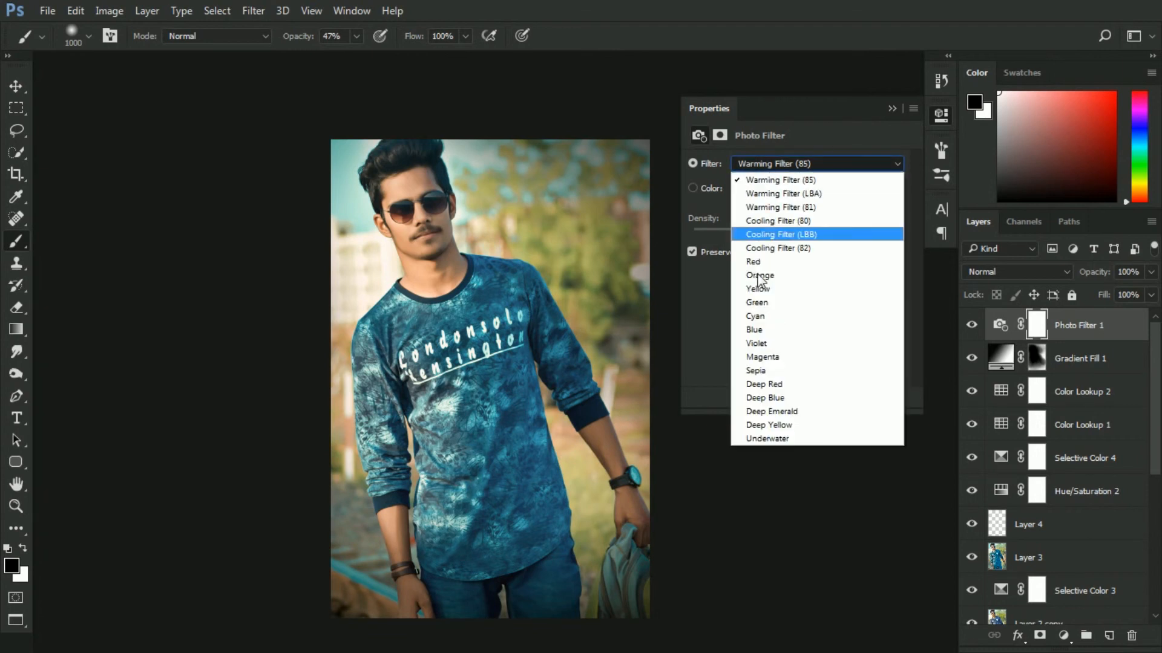
pyautogui.click(768, 330)
pyautogui.moveTo(736, 237); pyautogui.dragTo(723, 237)
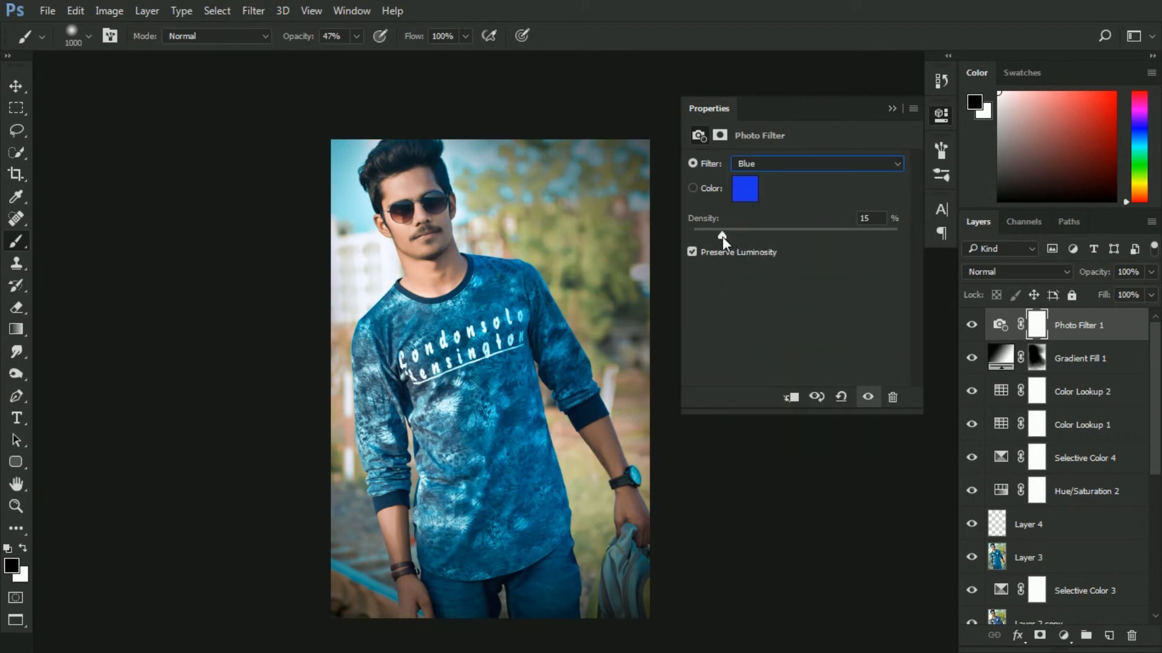
pyautogui.click(890, 110)
# Merge all visible layers into a new layer and toggle the Background to compare before and after
pyautogui.click(1000, 325)
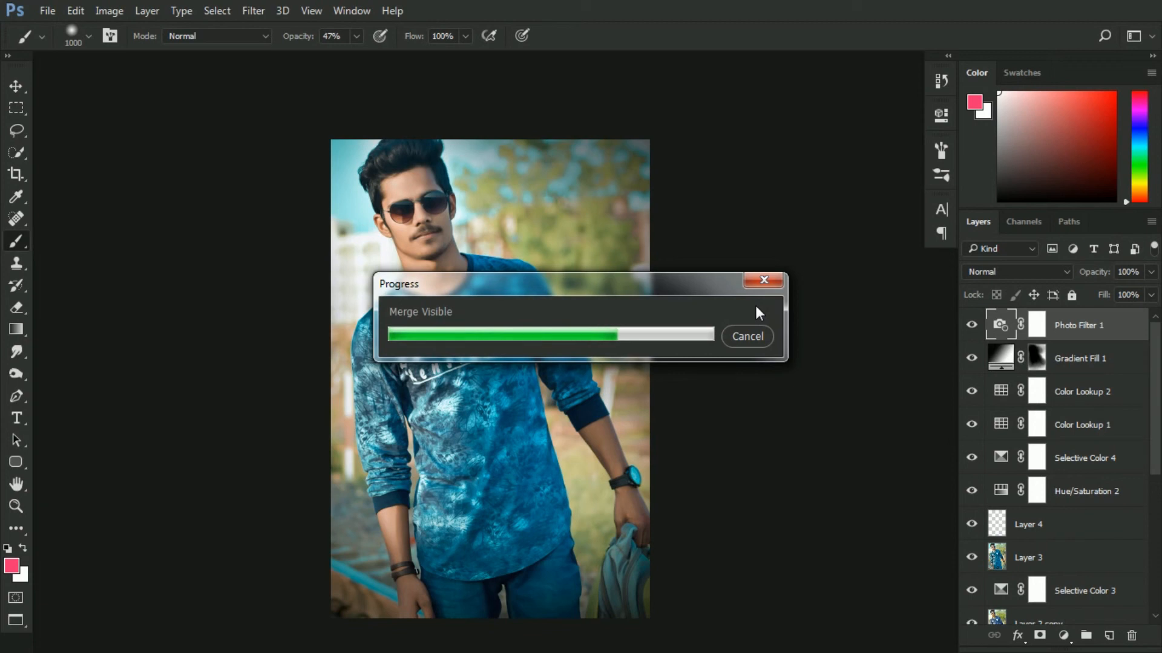
pyautogui.moveTo(1156, 384); pyautogui.dragTo(1158, 547)
pyautogui.keyDown('alt'); pyautogui.click(979, 609); pyautogui.keyUp('alt')
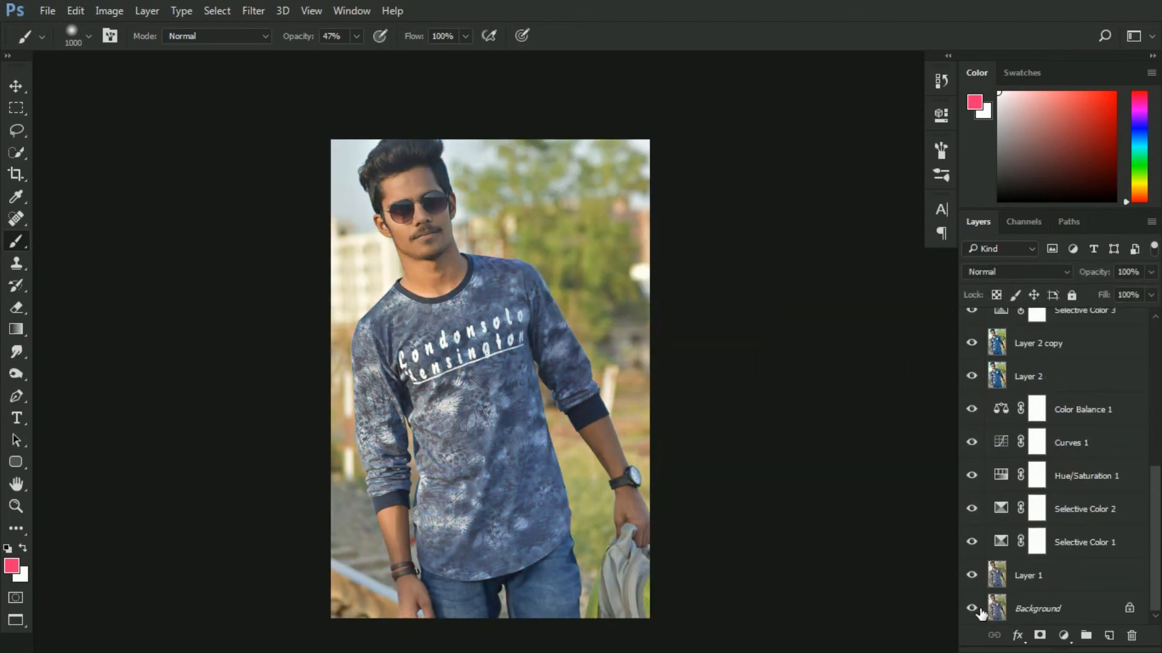
pyautogui.keyDown('alt'); pyautogui.click(979, 610); pyautogui.keyUp('alt')
pyautogui.keyDown('alt'); pyautogui.click(972, 610); pyautogui.keyUp('alt')
pyautogui.keyDown('alt'); pyautogui.click(972, 610); pyautogui.keyUp('alt')
# Shift the merged layer slightly upward with the Move tool
pyautogui.click(16, 85)
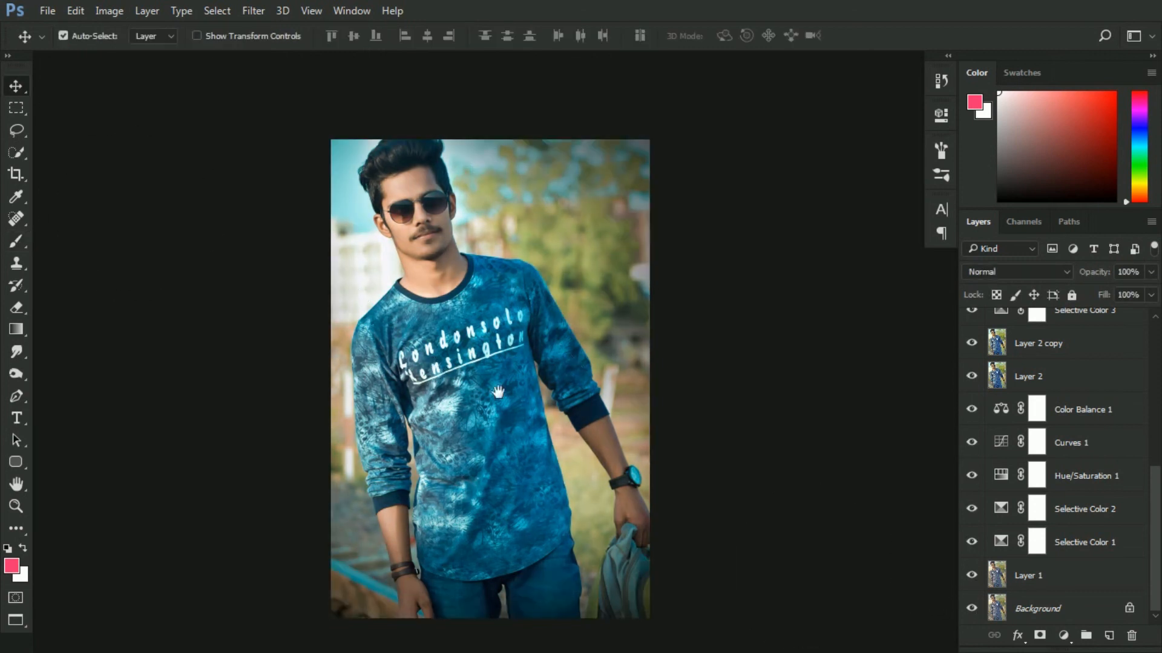
pyautogui.moveTo(497, 392); pyautogui.dragTo(492, 365)
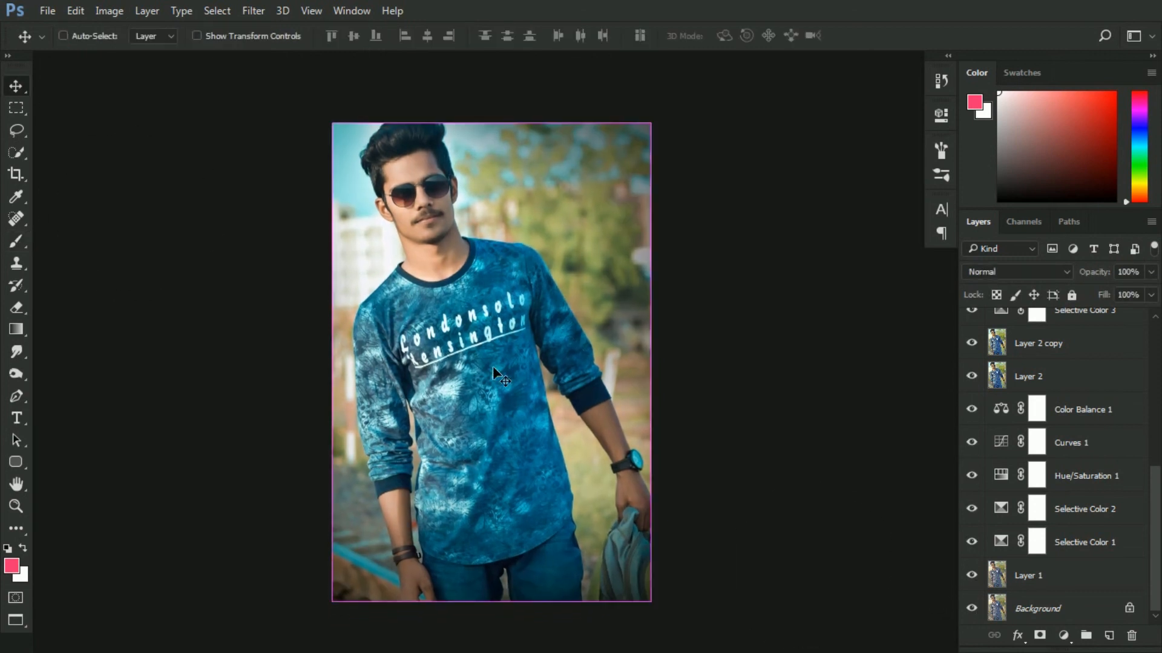